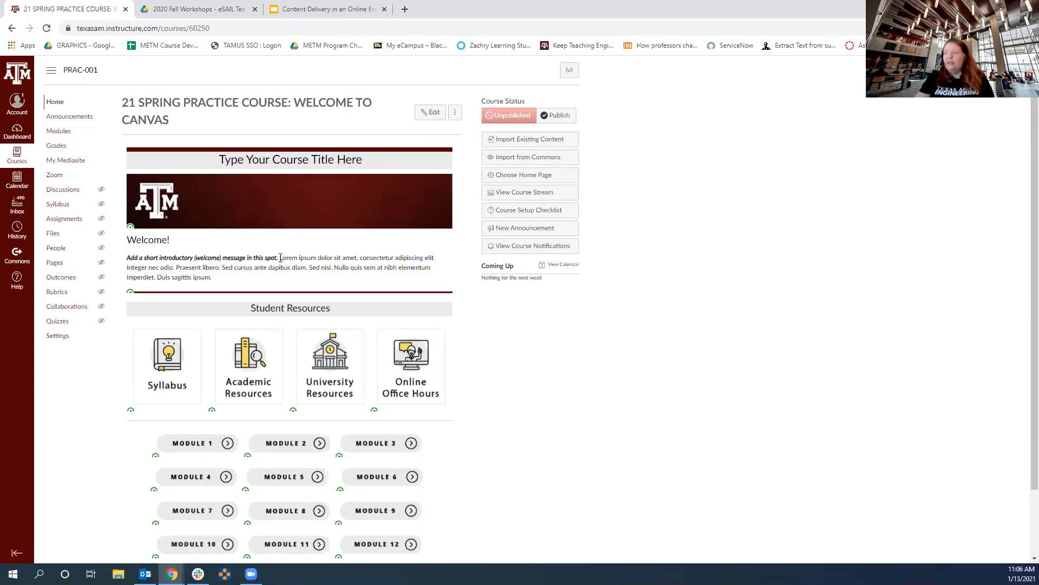
# Open the course's Modules page, preview it in Student View, and return to the instructor view.
pyautogui.moveTo(280, 258); pyautogui.dragTo(306, 280)
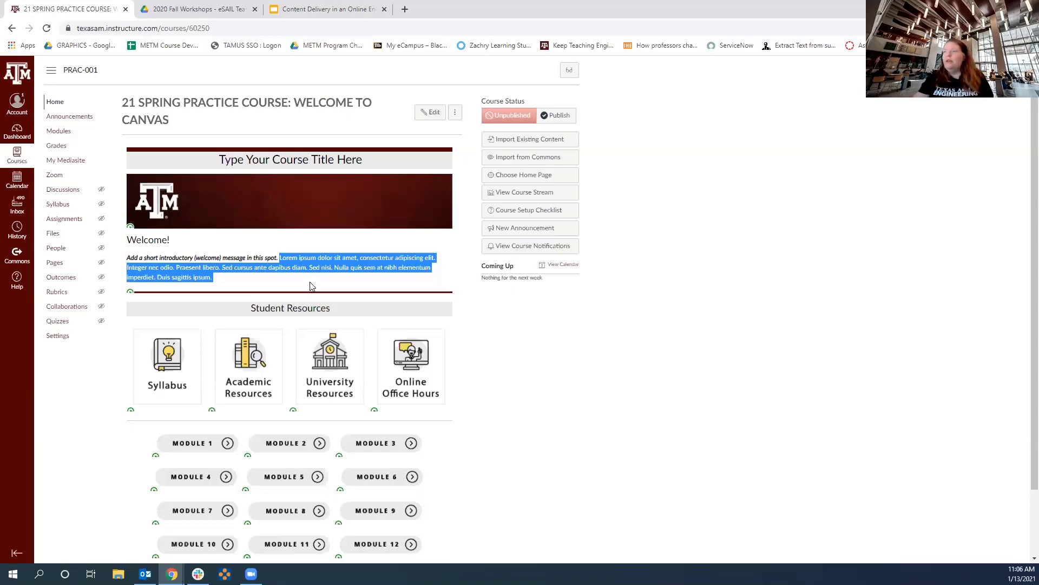
pyautogui.click(59, 132)
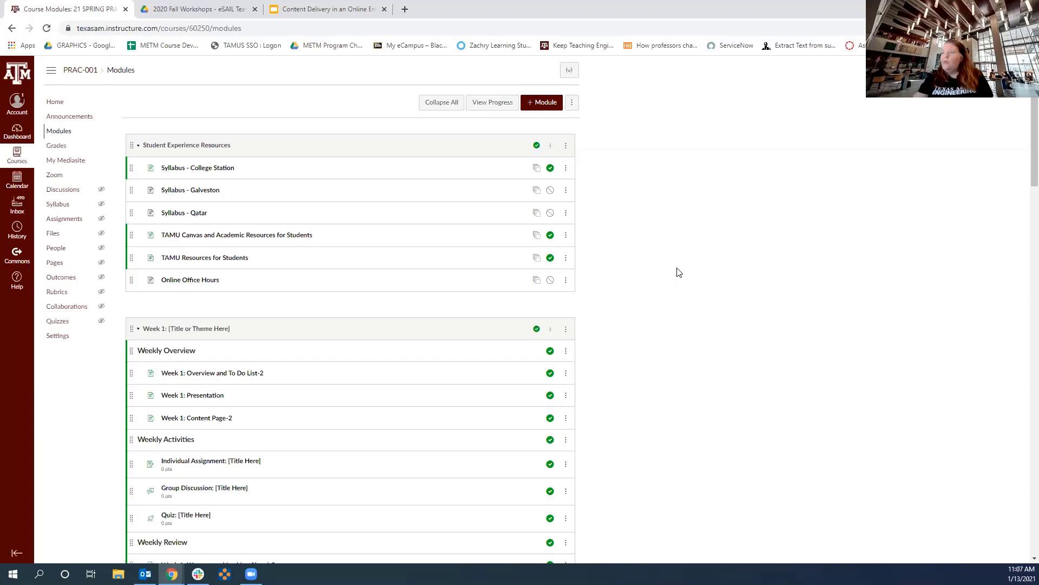
pyautogui.scroll(-1, 680, 272)
pyautogui.scroll(1, 680, 272)
pyautogui.click(571, 72)
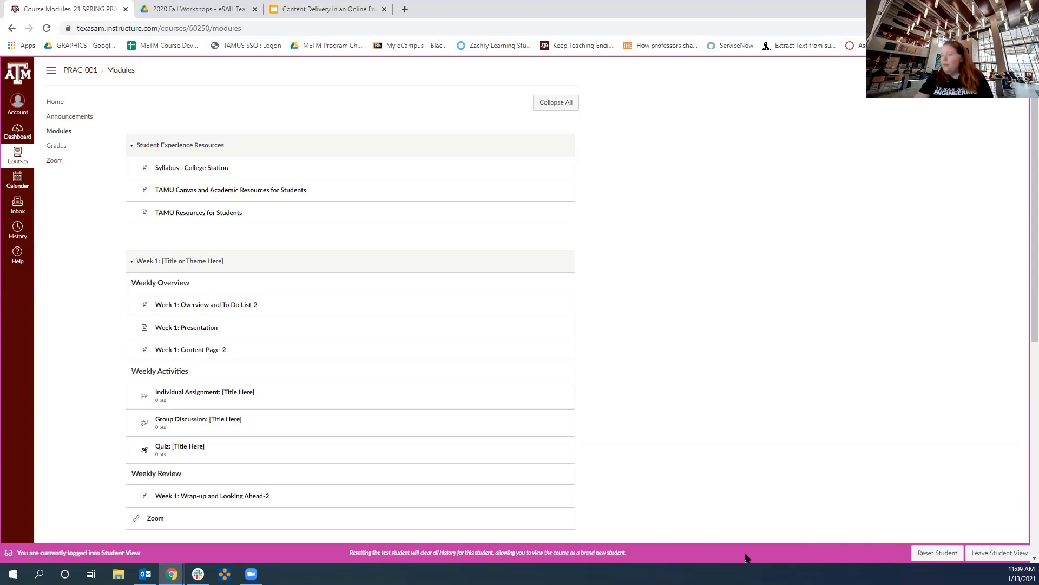
pyautogui.click(988, 552)
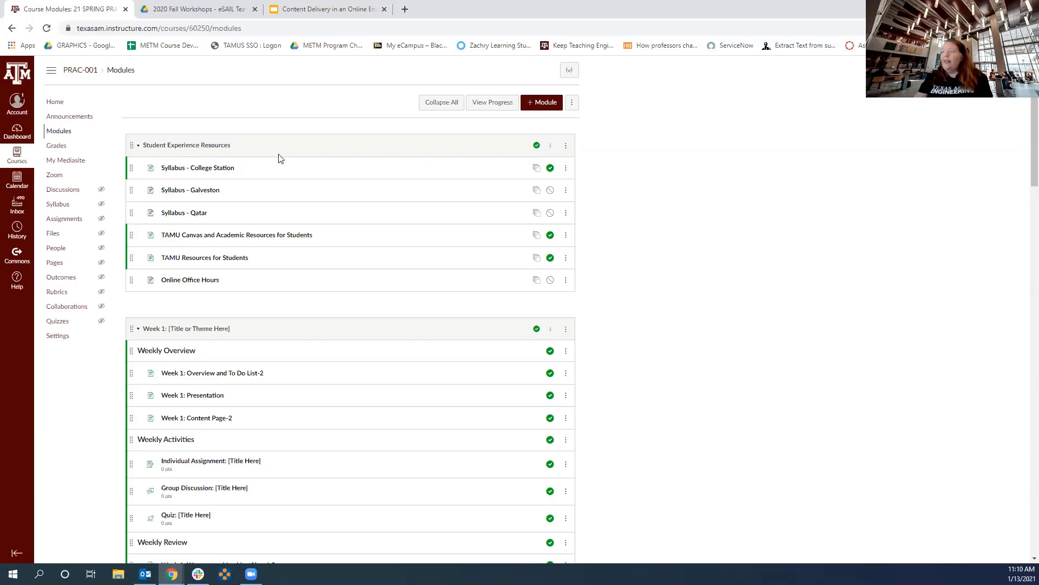
# Move the Student Experience Resources module to the end of the list and the Welcome: Begin Here module directly below Module 1. Introduction.
pyautogui.click(567, 148)
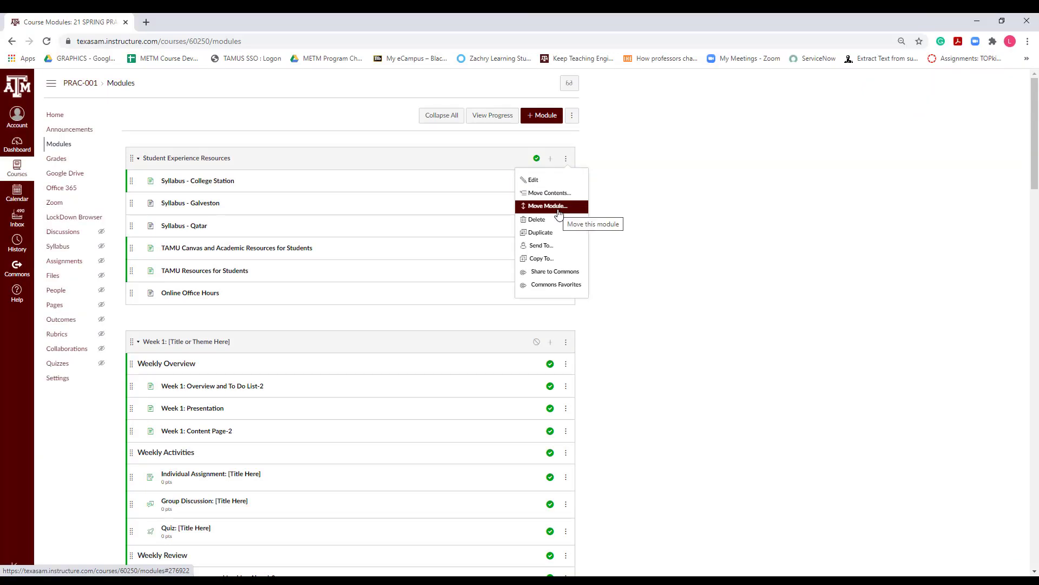
pyautogui.click(557, 207)
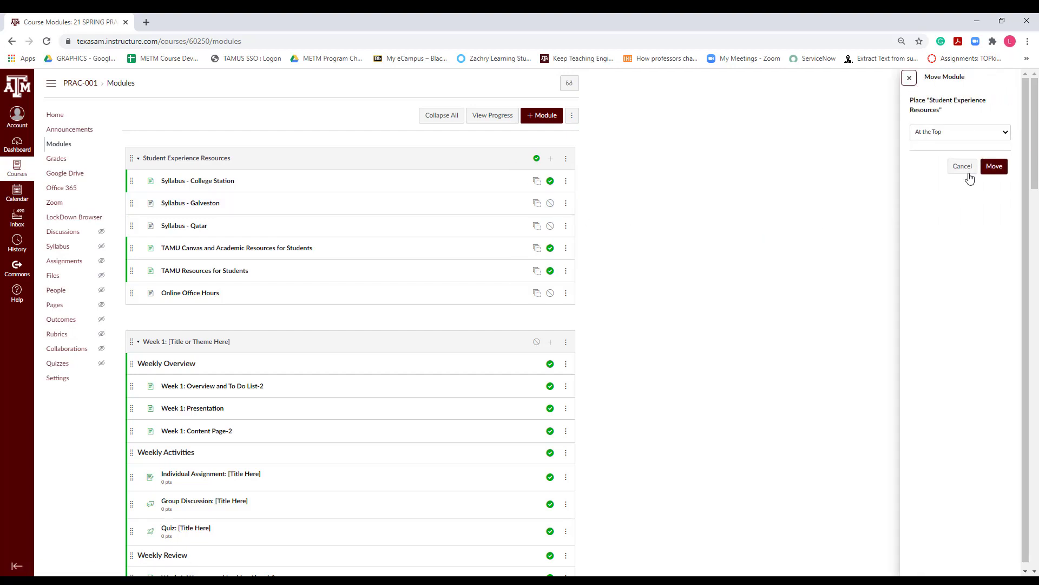
pyautogui.click(1006, 132)
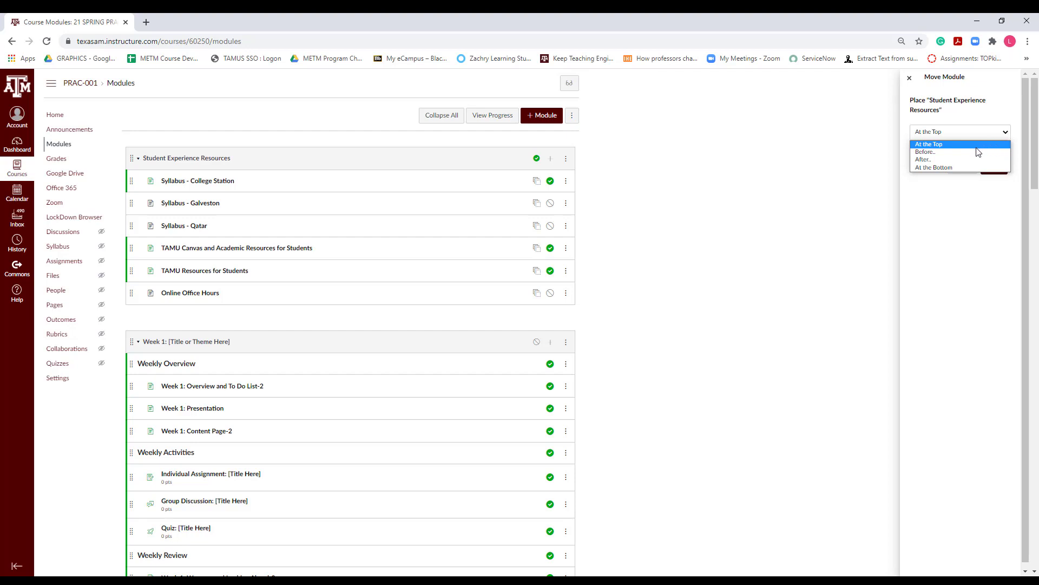
pyautogui.click(956, 169)
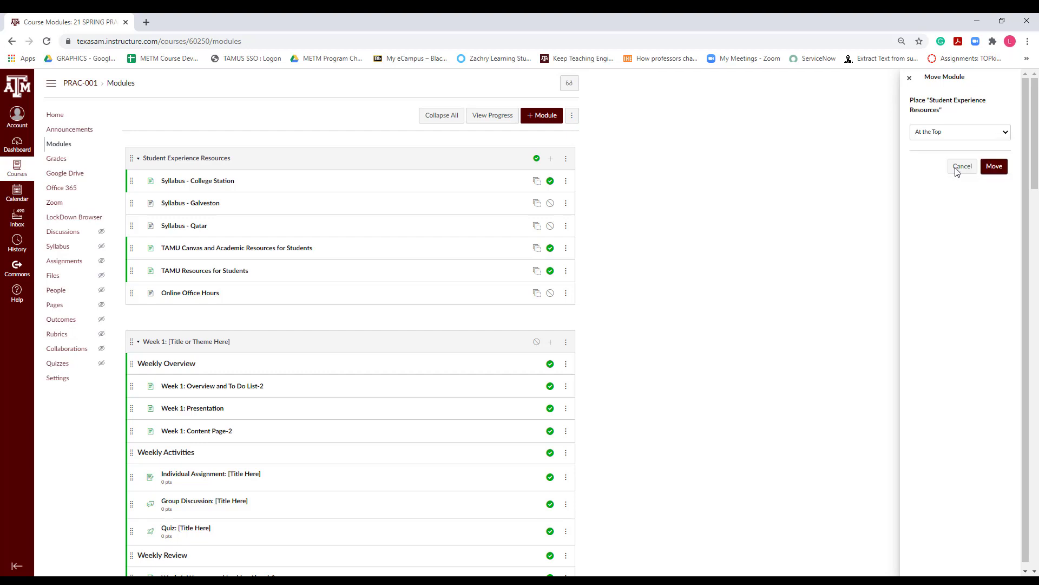
pyautogui.click(995, 168)
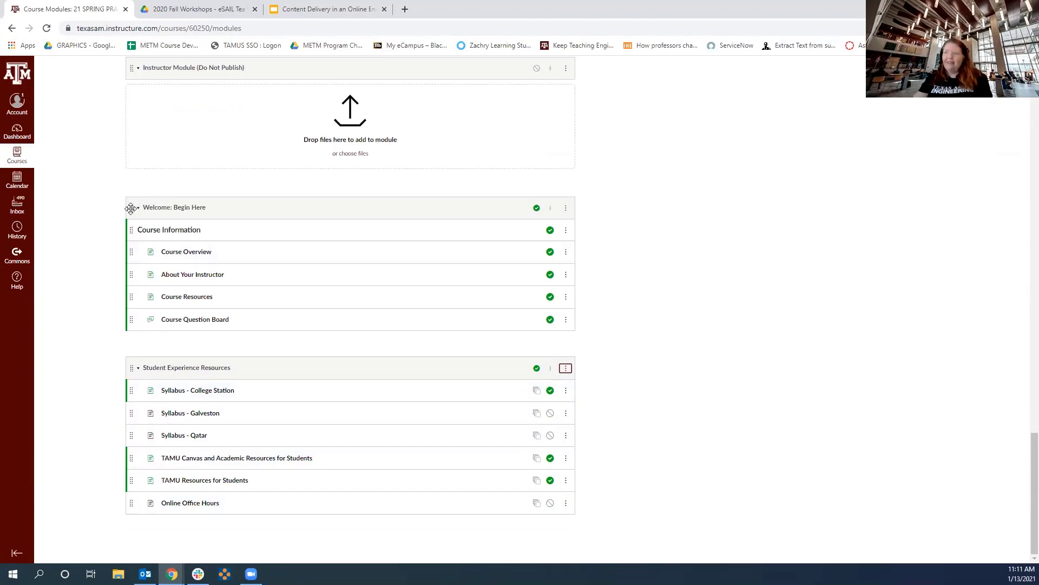
pyautogui.moveTo(131, 208); pyautogui.dragTo(142, 115)
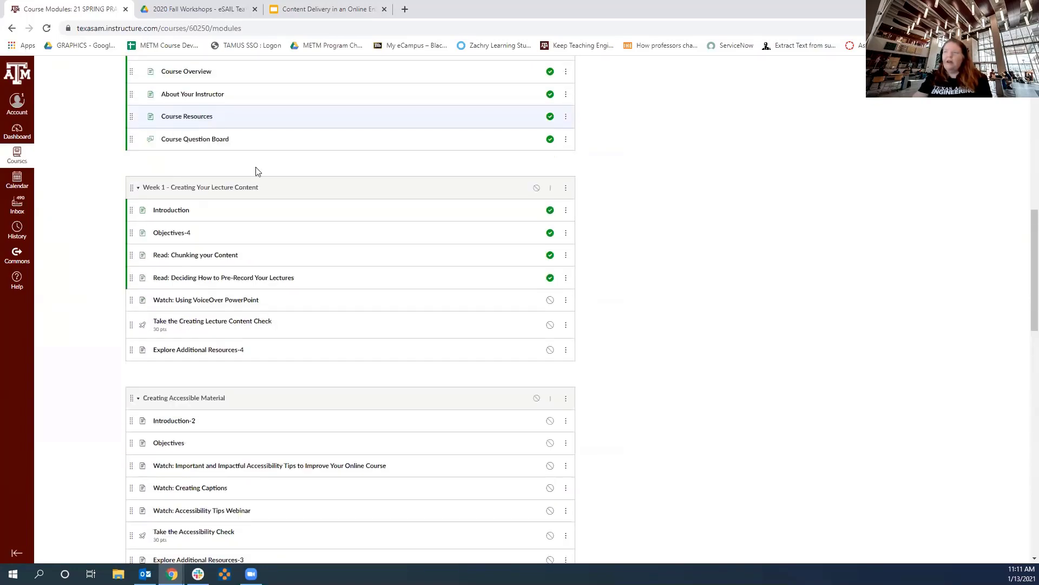
# Collapse the "Week 1: [Title or Theme Here]" module and unpublish it.
pyautogui.scroll(6, 743, 336)
pyautogui.scroll(5, 746, 338)
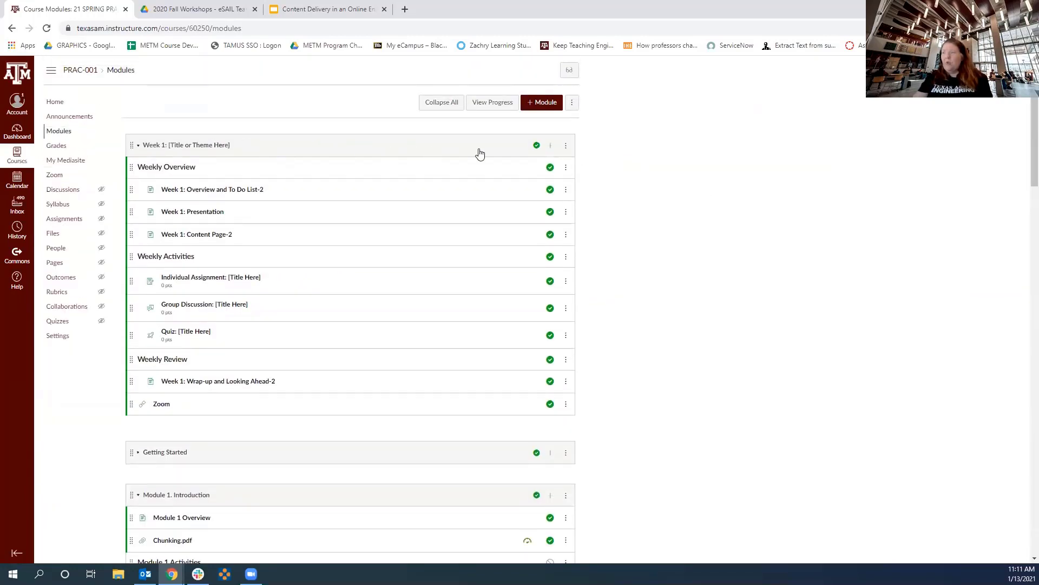
pyautogui.click(566, 147)
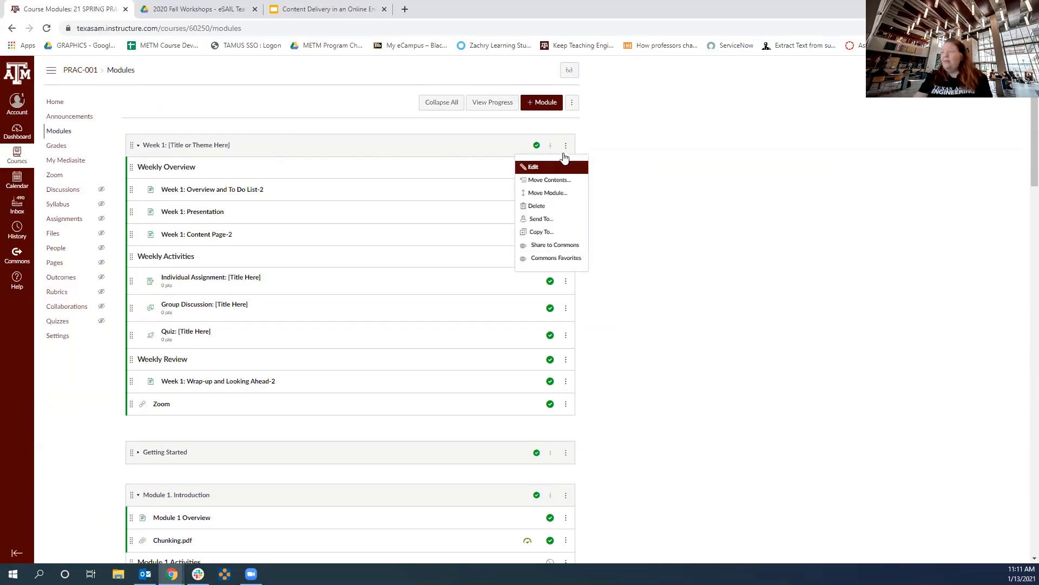
pyautogui.click(479, 146)
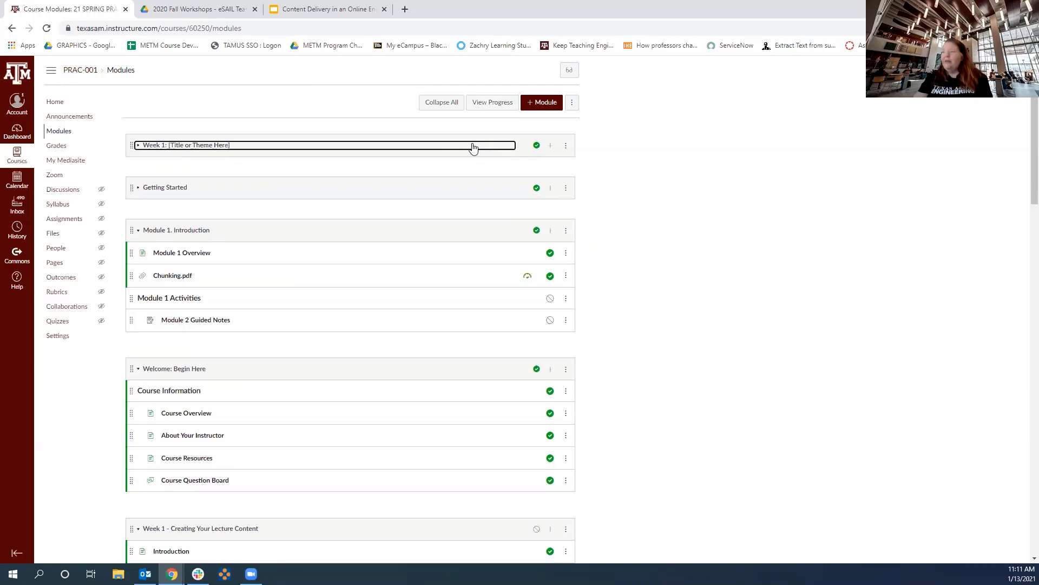
pyautogui.click(535, 147)
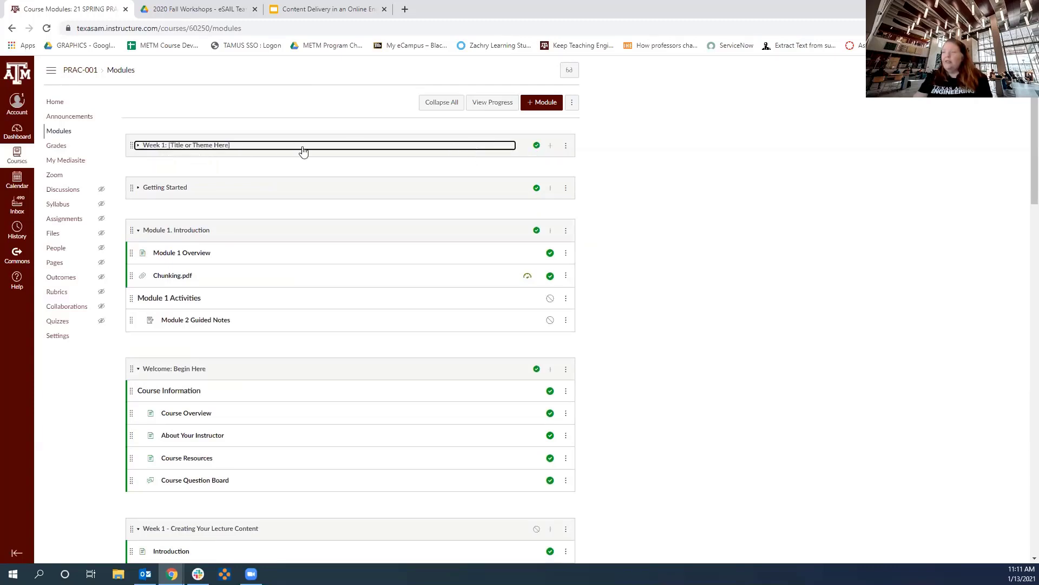
pyautogui.click(536, 147)
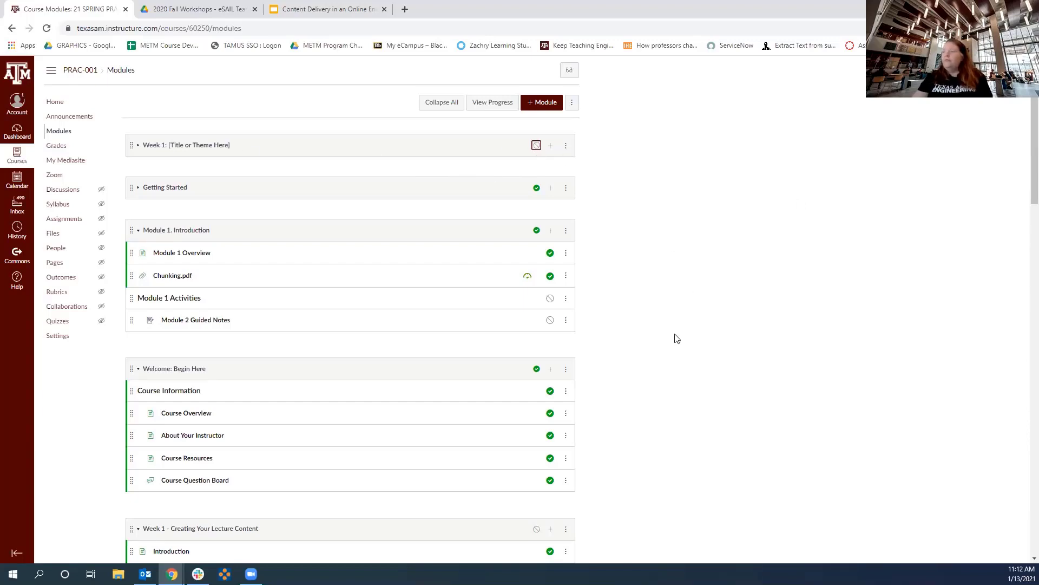
# Expand the Getting Started module and try to reorder its Template Introduction item.
pyautogui.scroll(-1, 674, 338)
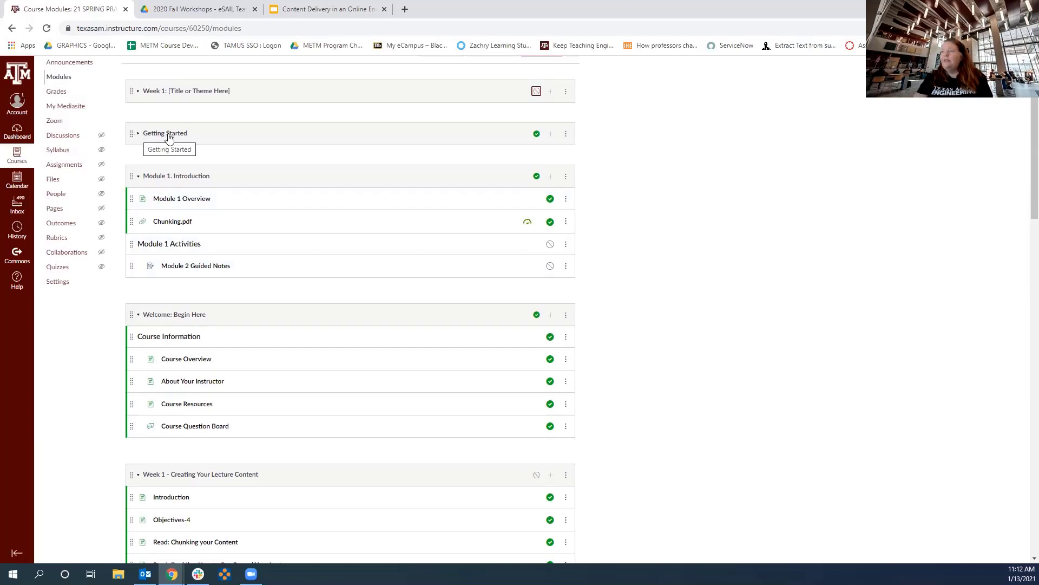
pyautogui.click(138, 135)
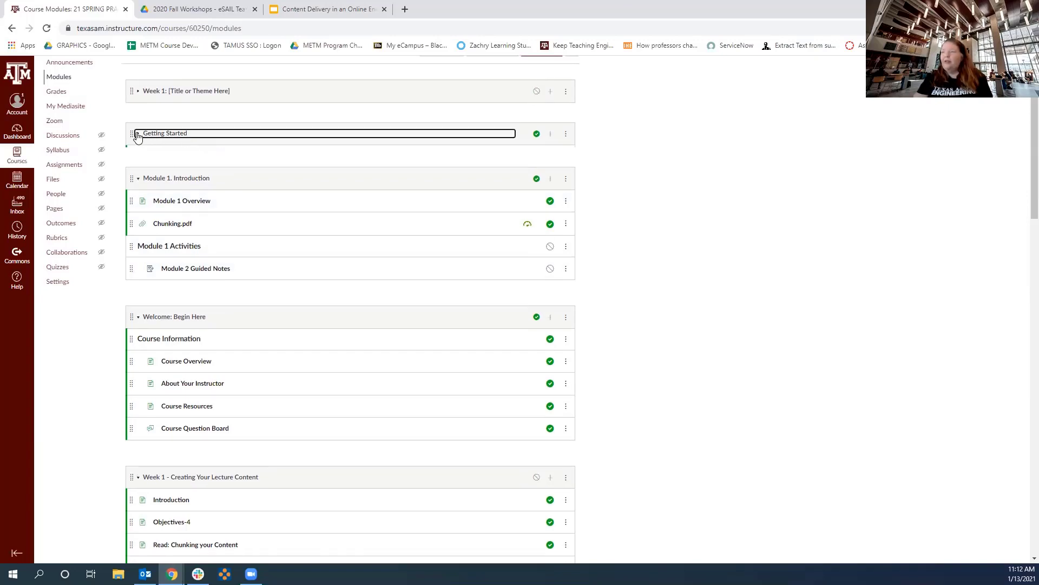
pyautogui.scroll(1, 712, 308)
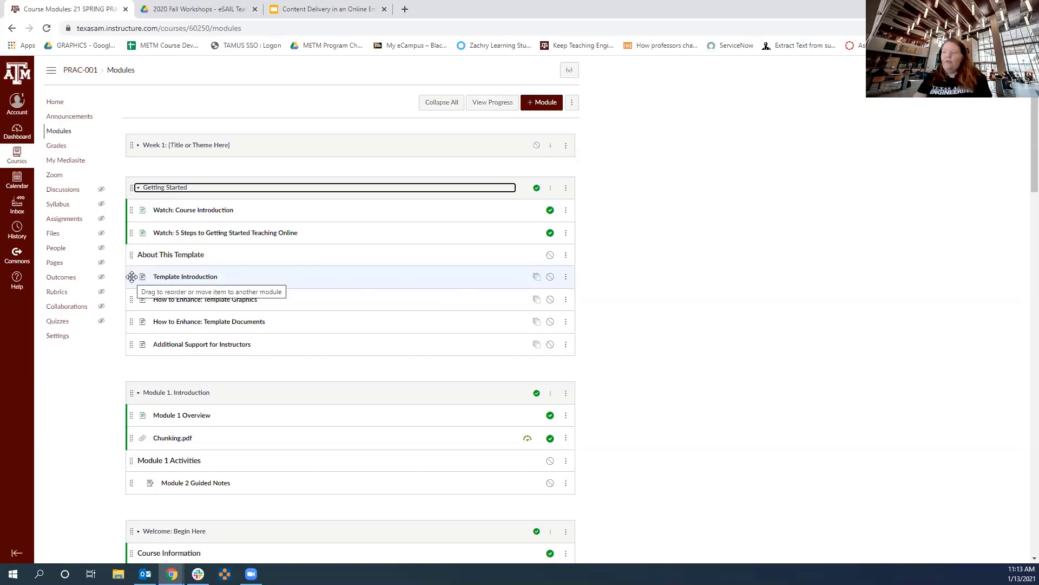
pyautogui.moveTo(133, 277); pyautogui.dragTo(172, 293)
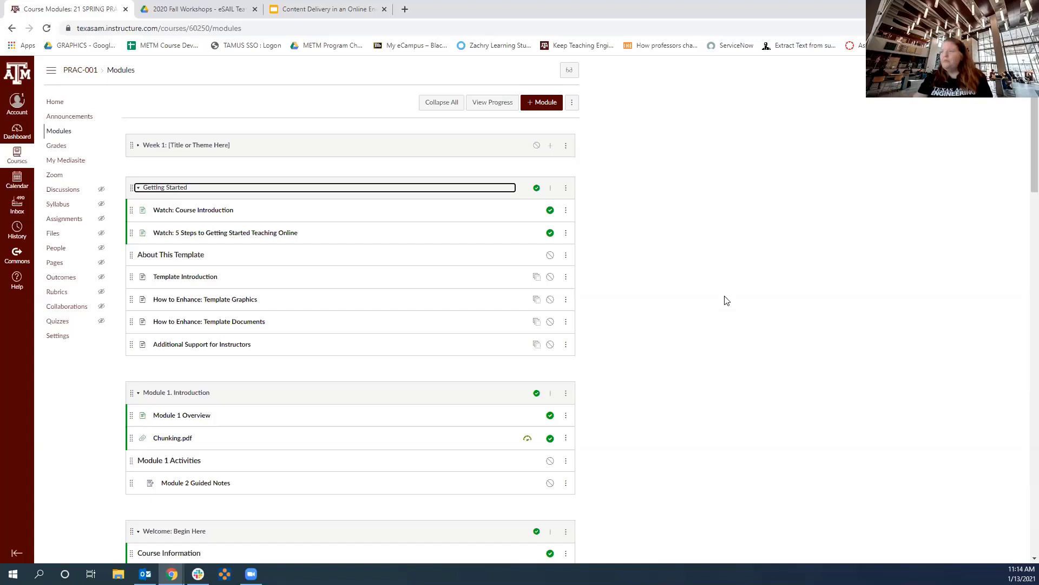
# Start adding a discussion to Module 1. Introduction and examine the available topics, selecting Course Question Board.
pyautogui.scroll(-1, 726, 300)
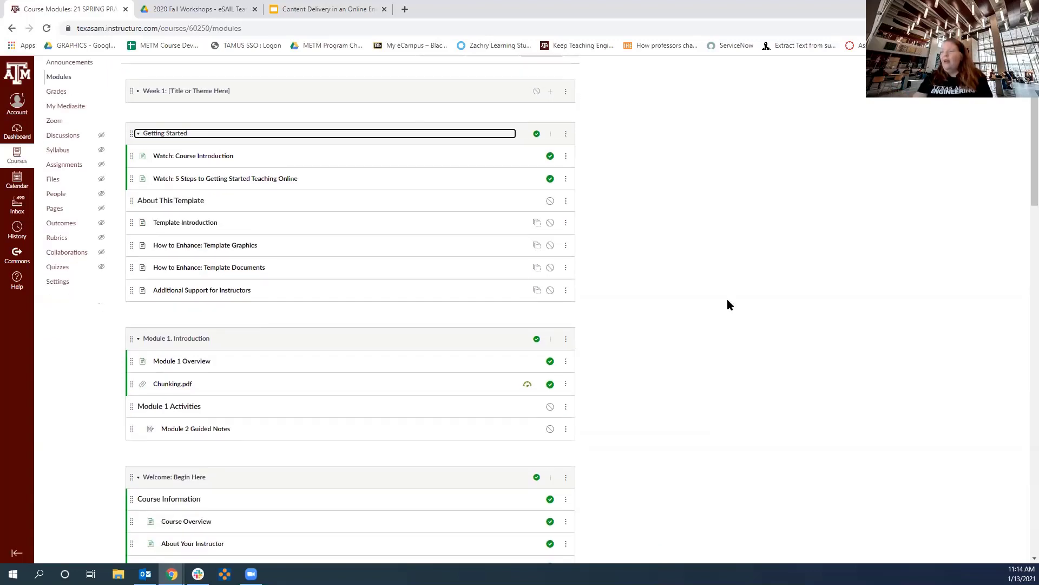
pyautogui.scroll(-2, 727, 304)
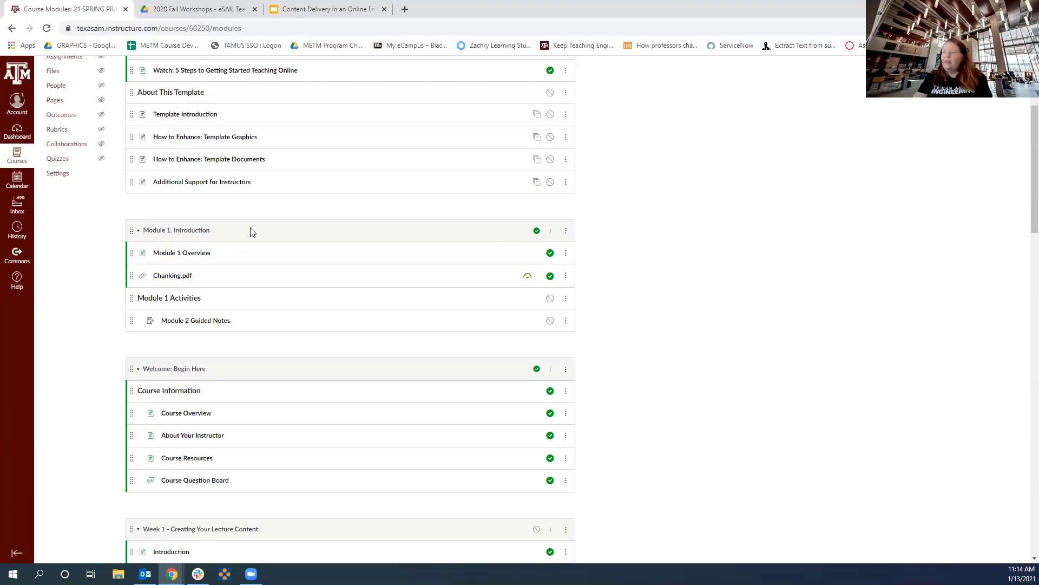
pyautogui.click(551, 234)
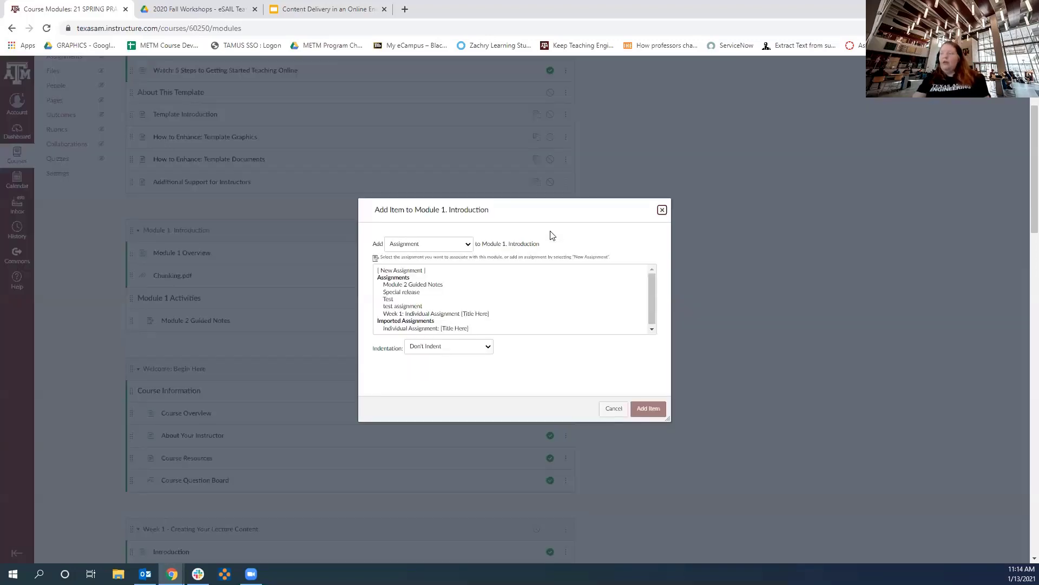
pyautogui.click(469, 247)
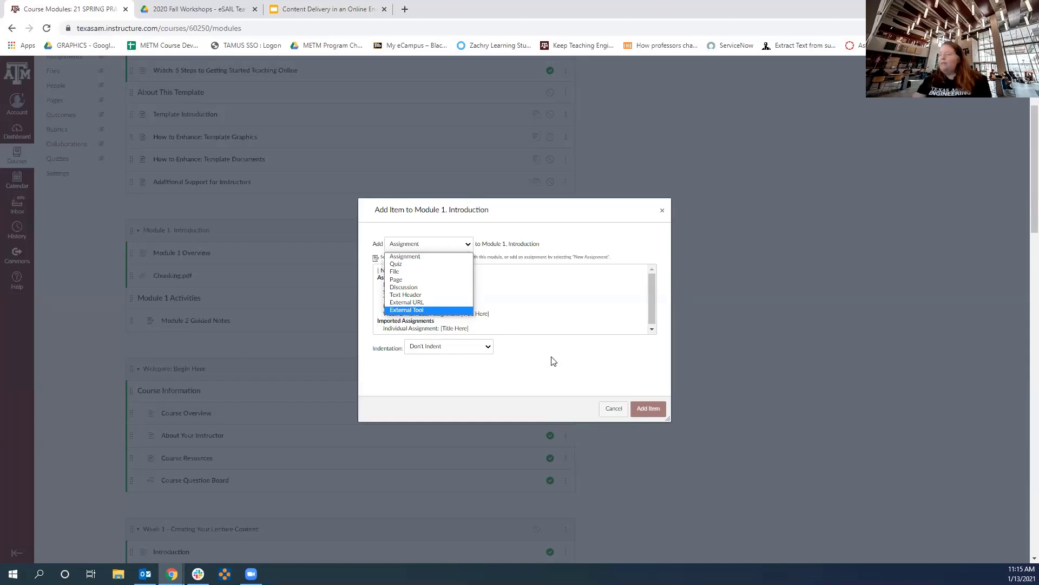
pyautogui.click(433, 288)
pyautogui.click(433, 287)
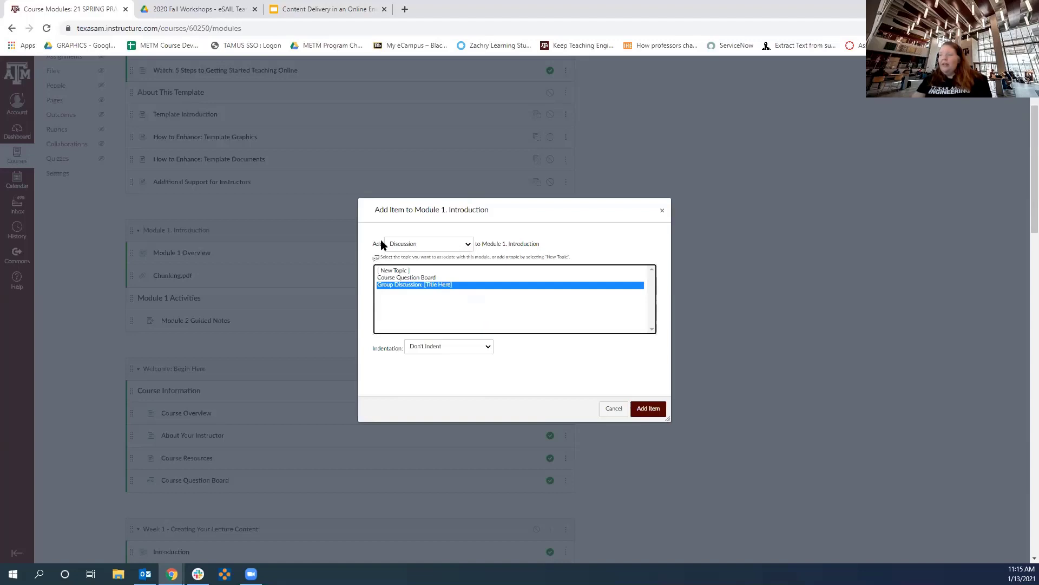
pyautogui.click(420, 277)
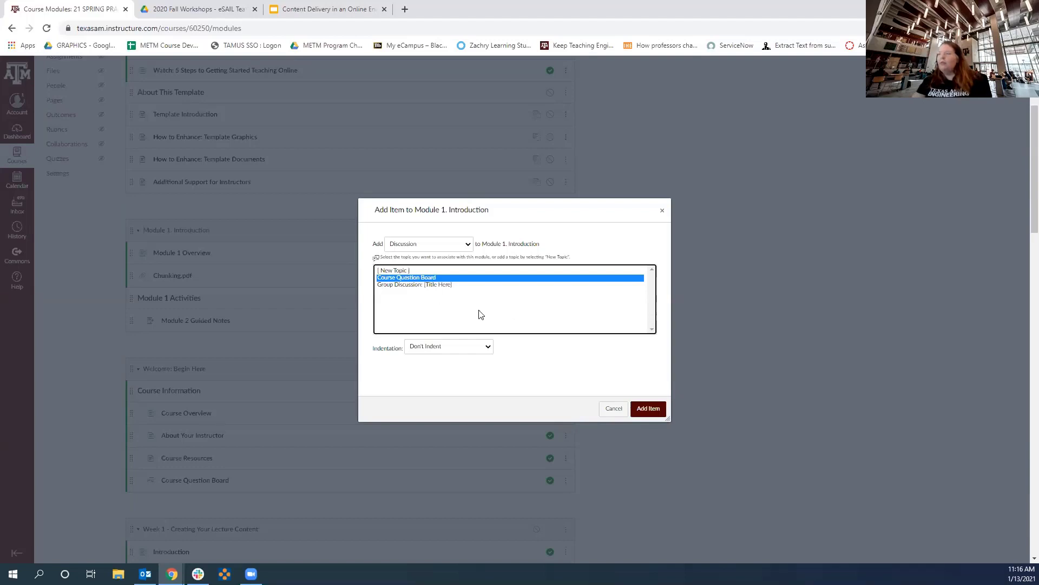
# Examine the existing assignments and course files available for Module 1. Introduction, then cancel adding an item.
pyautogui.click(469, 245)
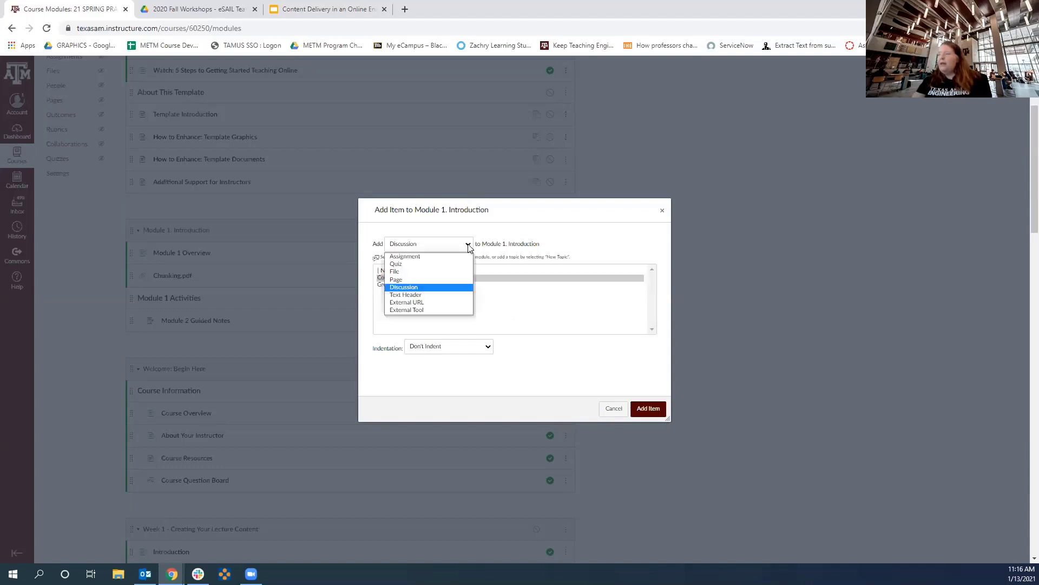
pyautogui.click(451, 258)
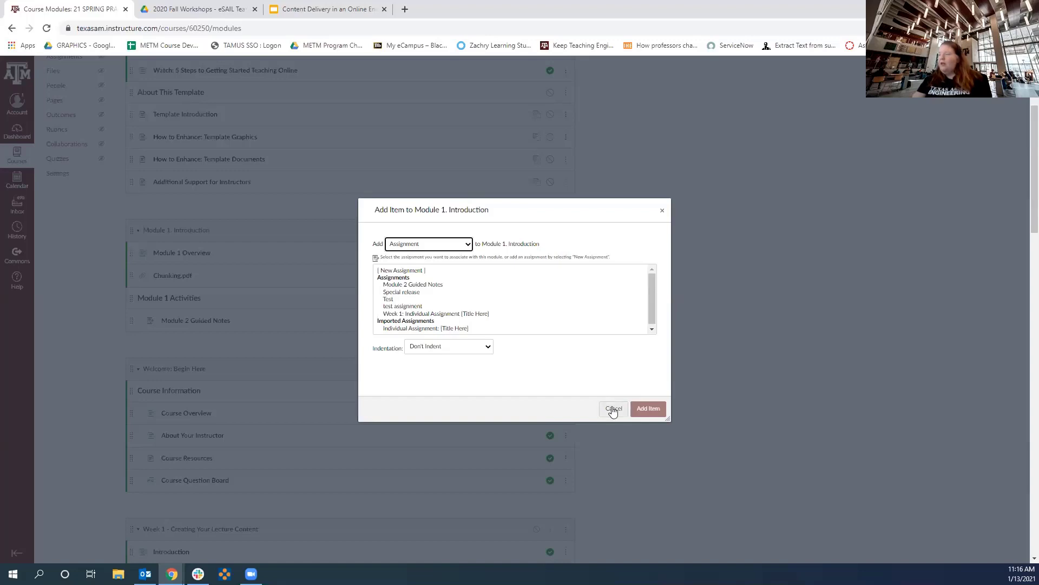
pyautogui.click(468, 247)
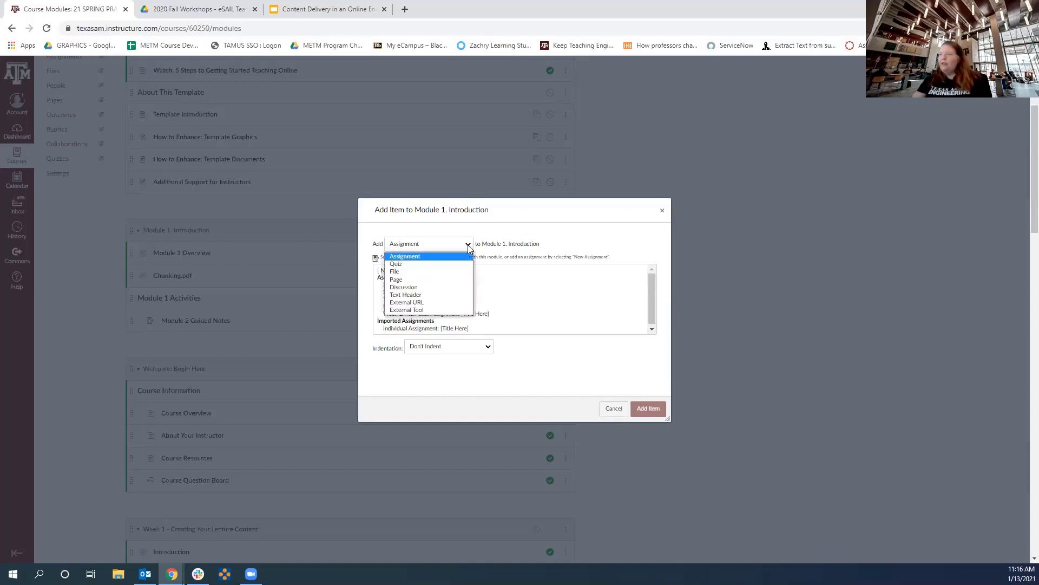
pyautogui.click(456, 272)
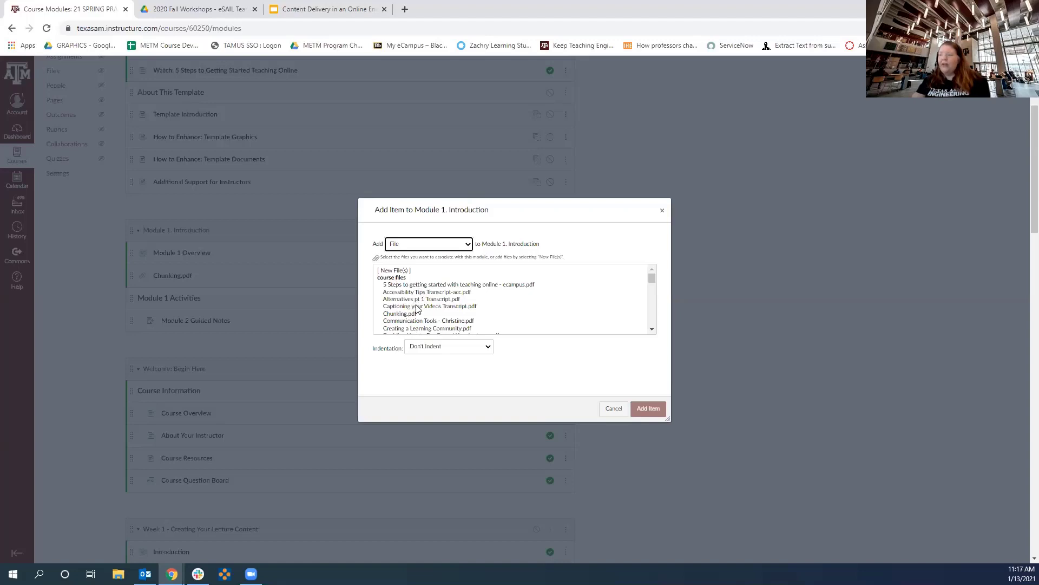
pyautogui.scroll(-3, 417, 308)
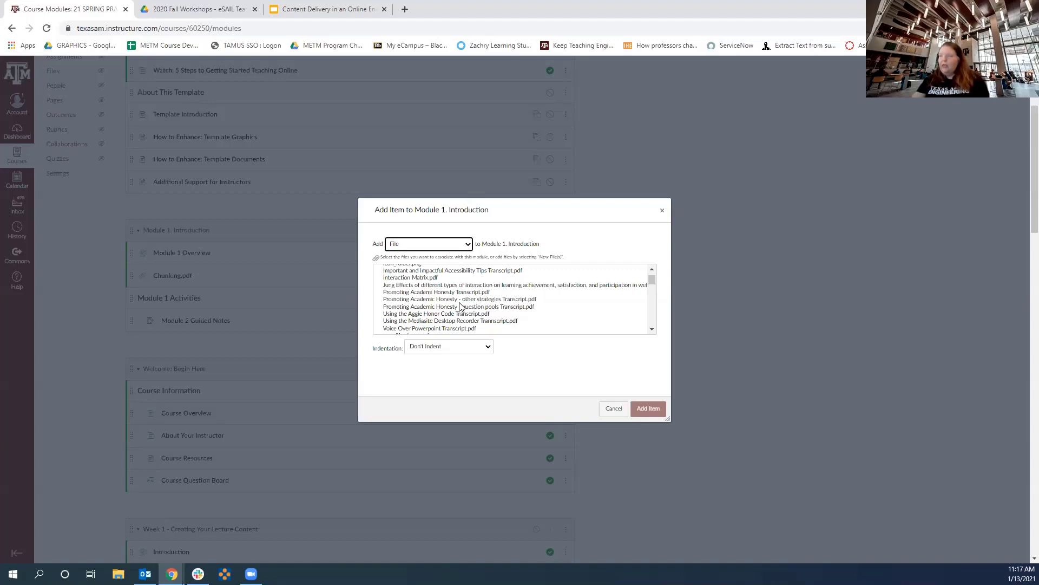
pyautogui.scroll(10, 460, 307)
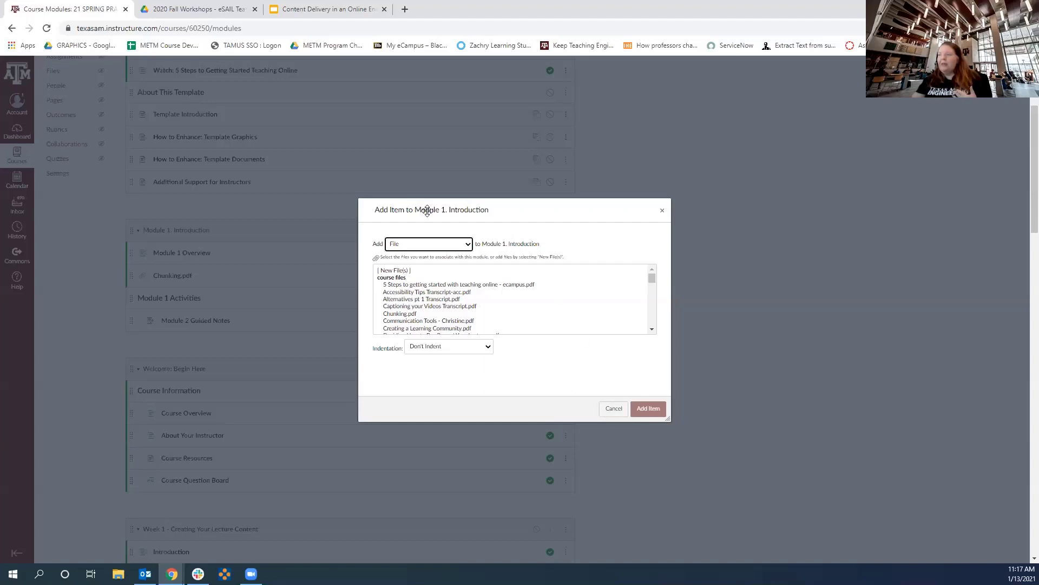
pyautogui.click(612, 411)
# Open the course's Files page and look through its folders and documents.
pyautogui.scroll(3, 679, 439)
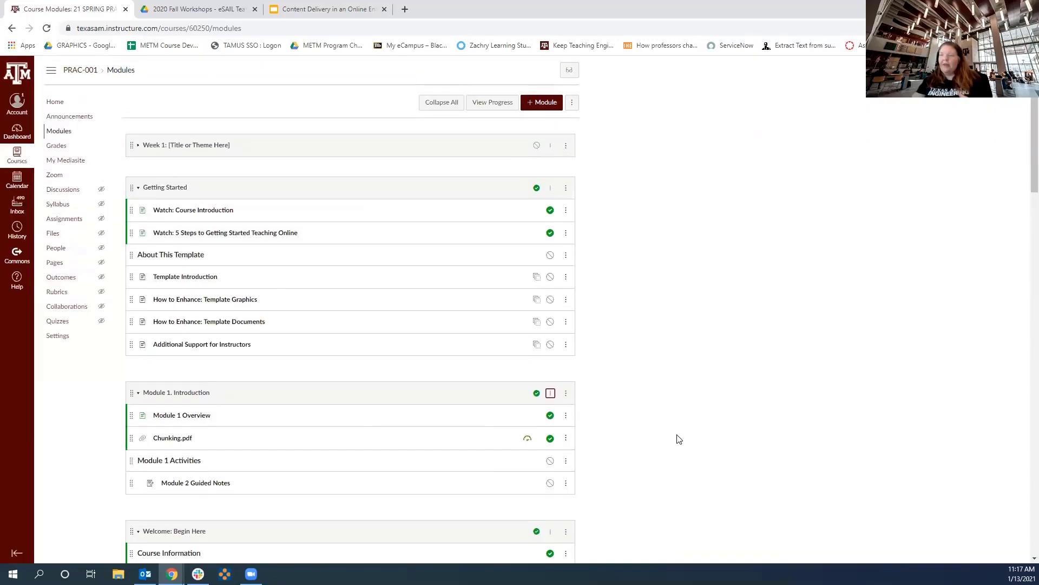
pyautogui.click(52, 236)
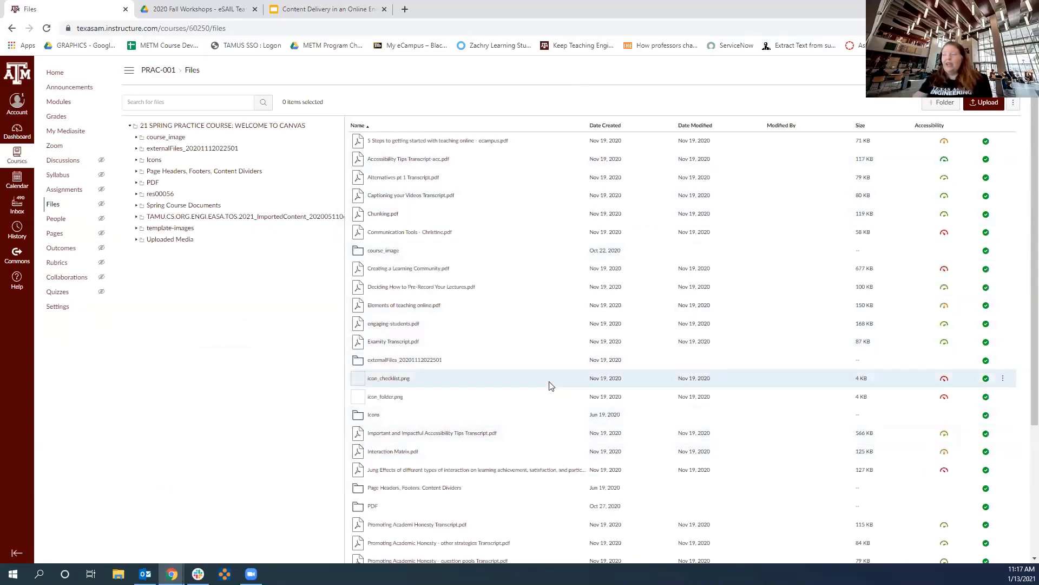
pyautogui.scroll(-3, 550, 384)
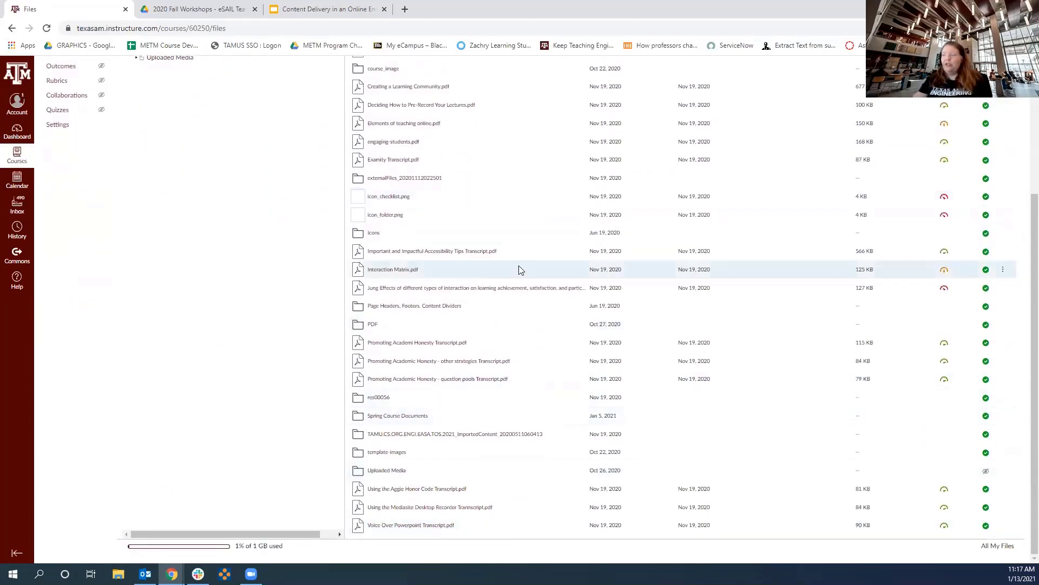
pyautogui.scroll(3, 519, 270)
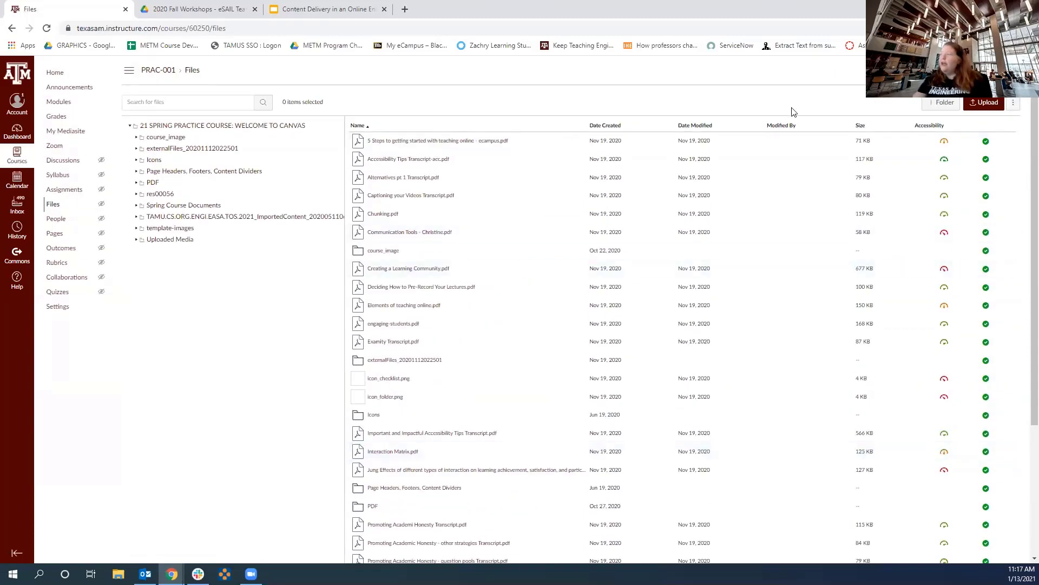
# Create a folder named Spring 2021 at the top level of the course files.
pyautogui.click(942, 105)
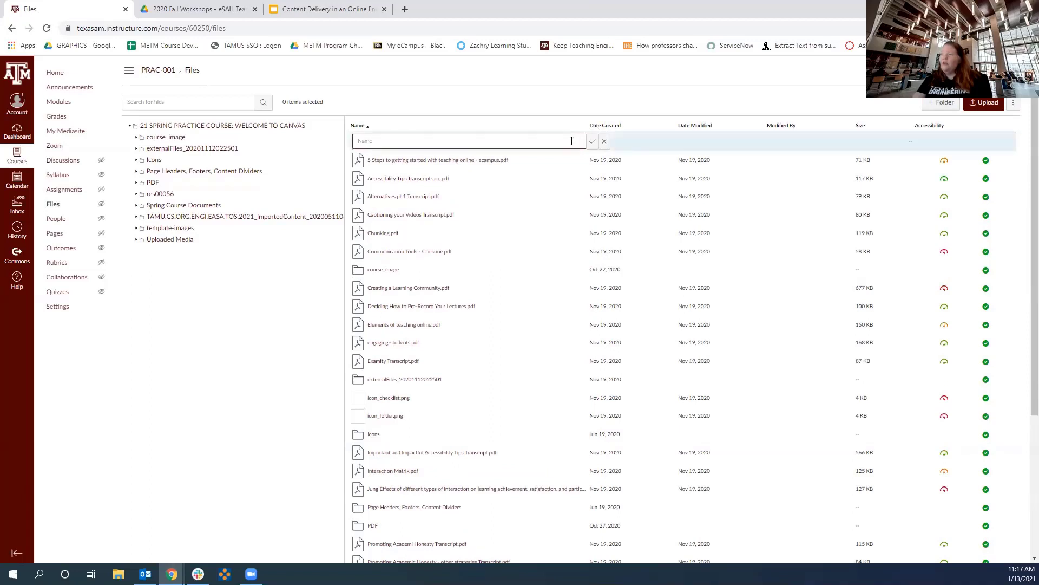
pyautogui.write('S')
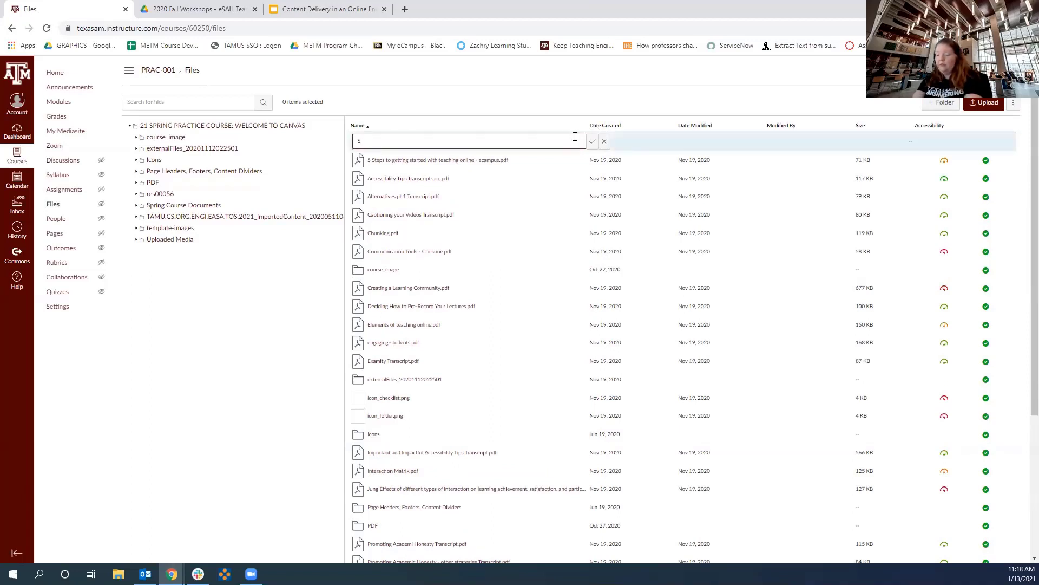
pyautogui.write('pring 2020')
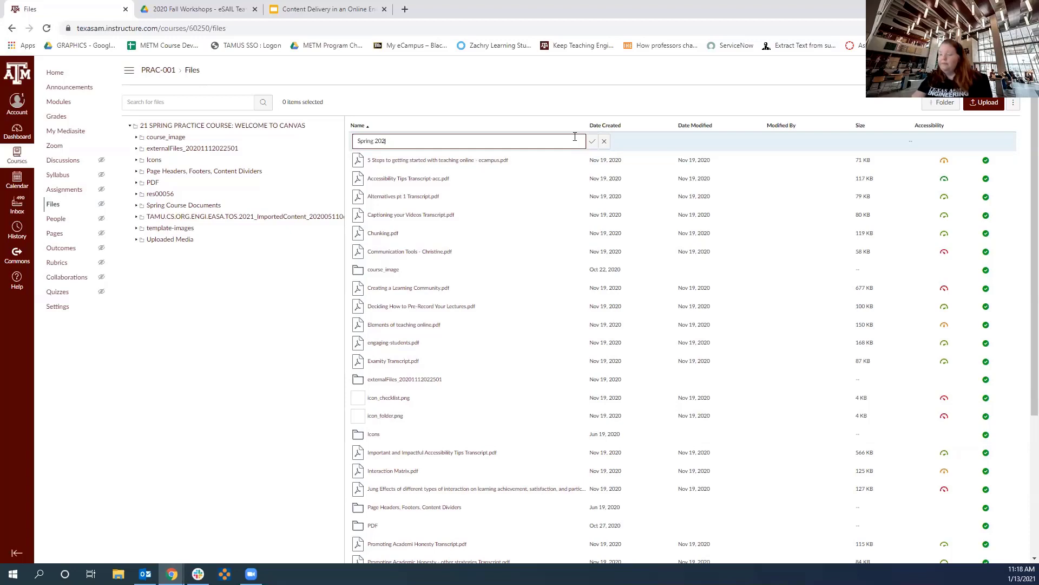
pyautogui.press('BackSpace')
pyautogui.write('1')
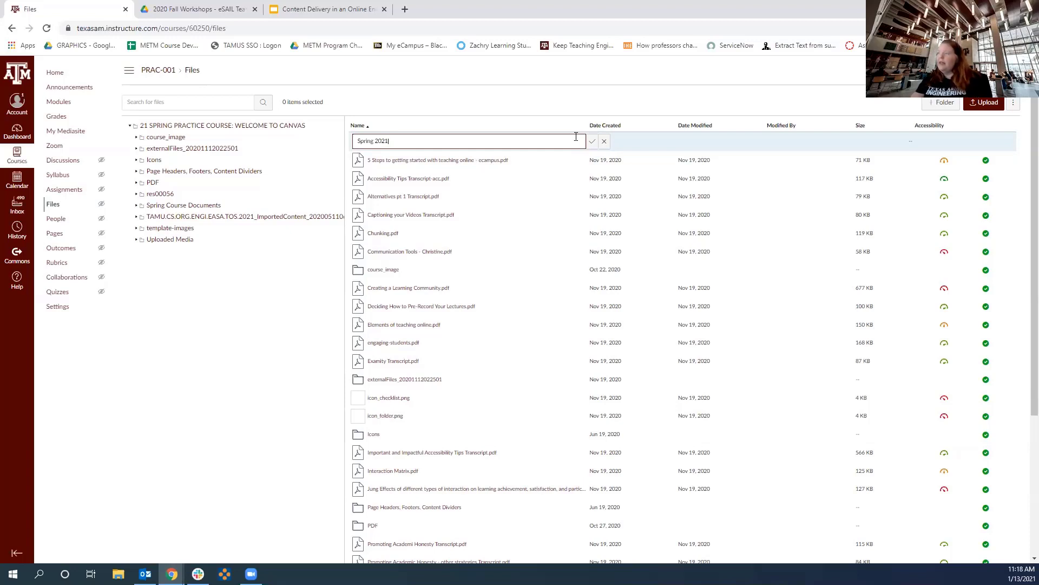
pyautogui.click(591, 142)
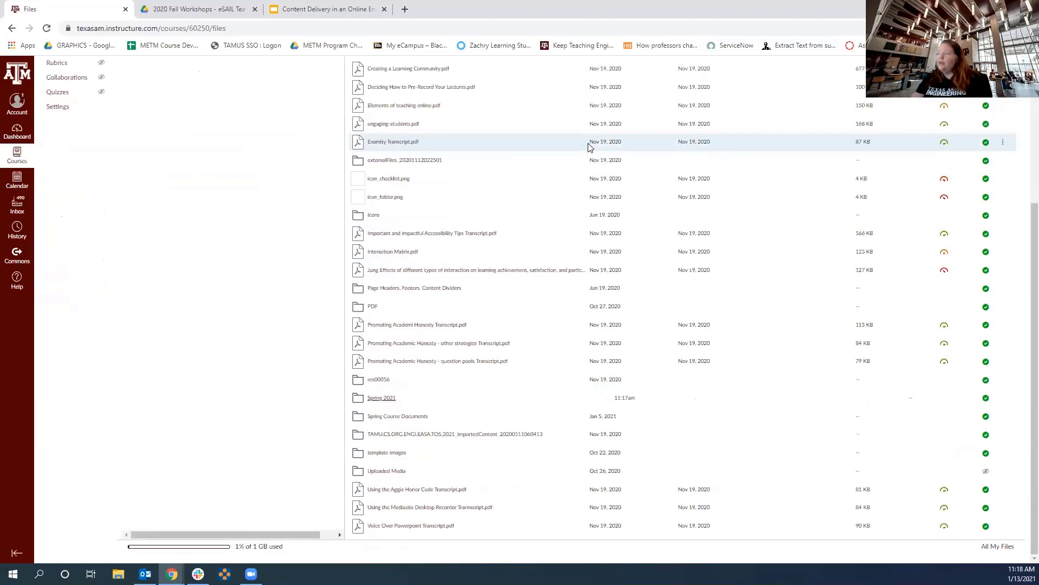
pyautogui.scroll(4, 592, 271)
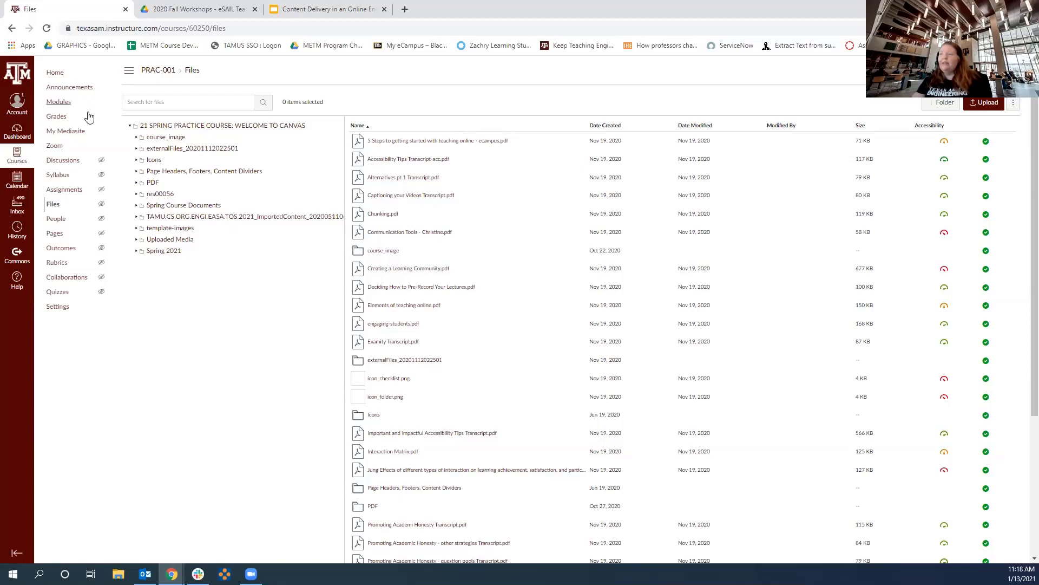
# Add the existing file ISEN350_Fall_2020_Syllabus (2).pdf from Spring Course Documents to Module 1. Introduction on the Modules page, without indentation.
pyautogui.click(52, 101)
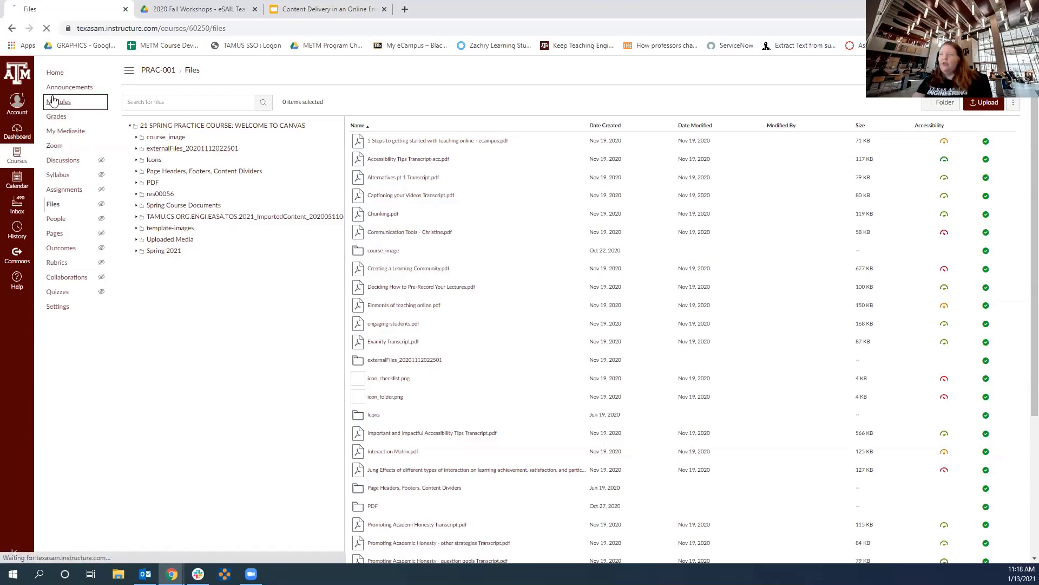
pyautogui.scroll(-8, 52, 99)
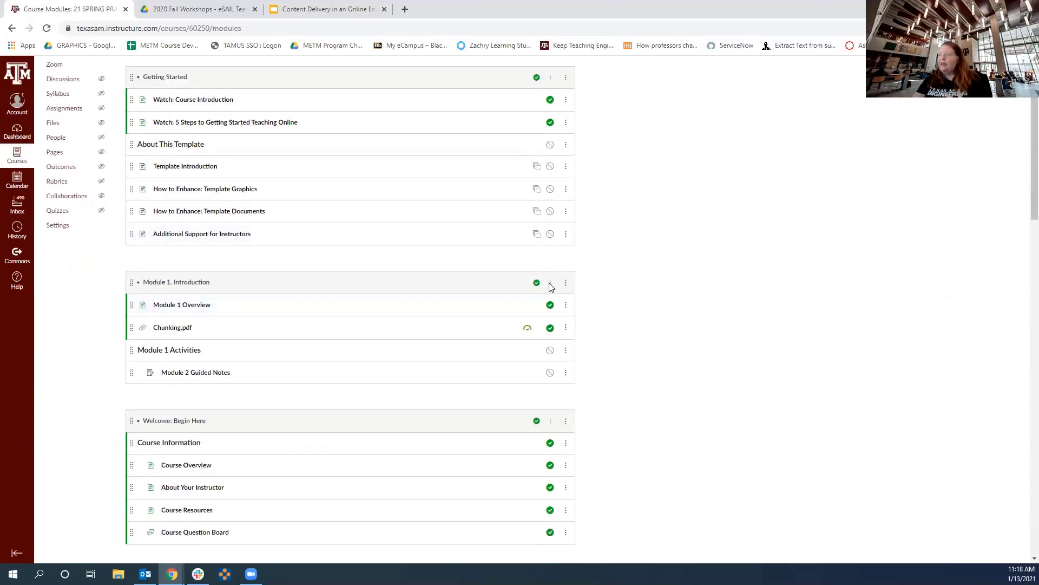
pyautogui.click(550, 286)
pyautogui.click(467, 250)
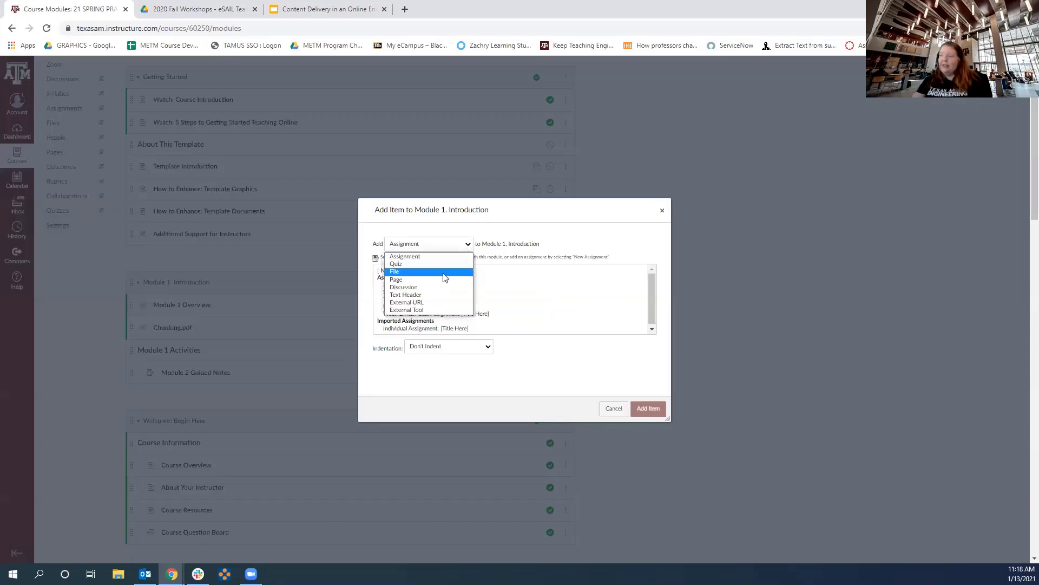
pyautogui.click(443, 272)
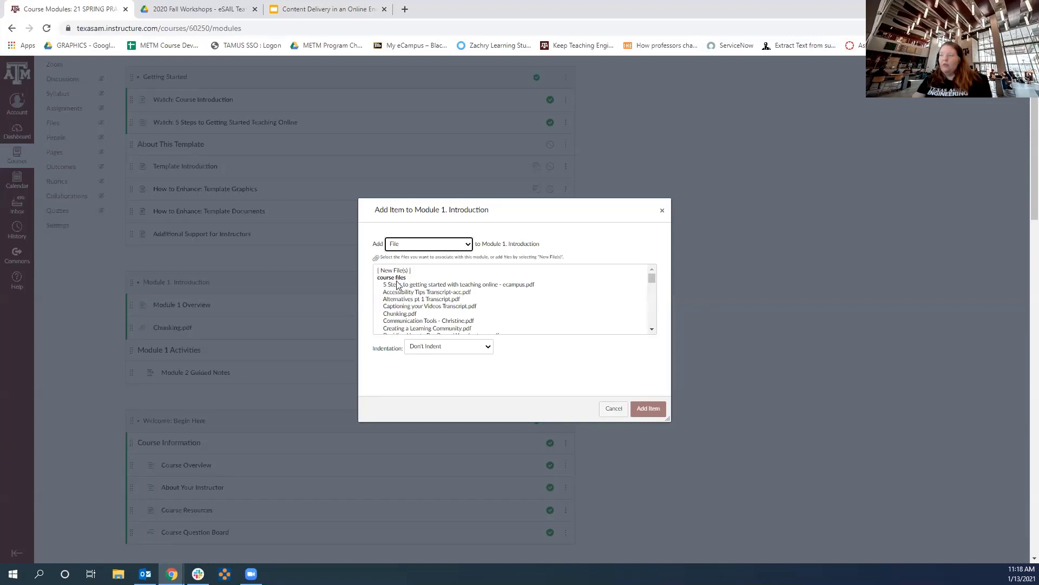
pyautogui.scroll(-10, 458, 291)
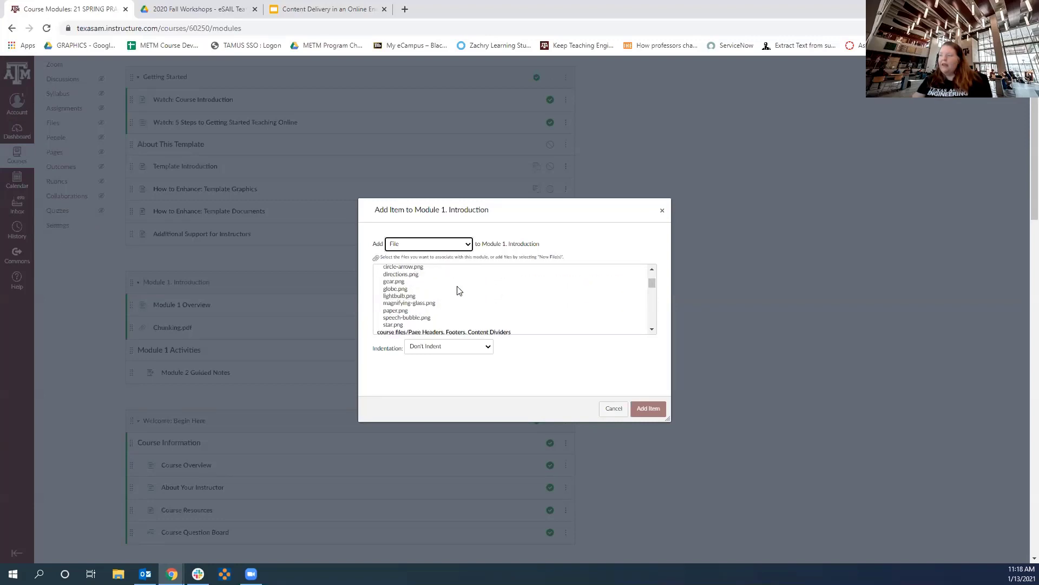
pyautogui.scroll(-5, 457, 290)
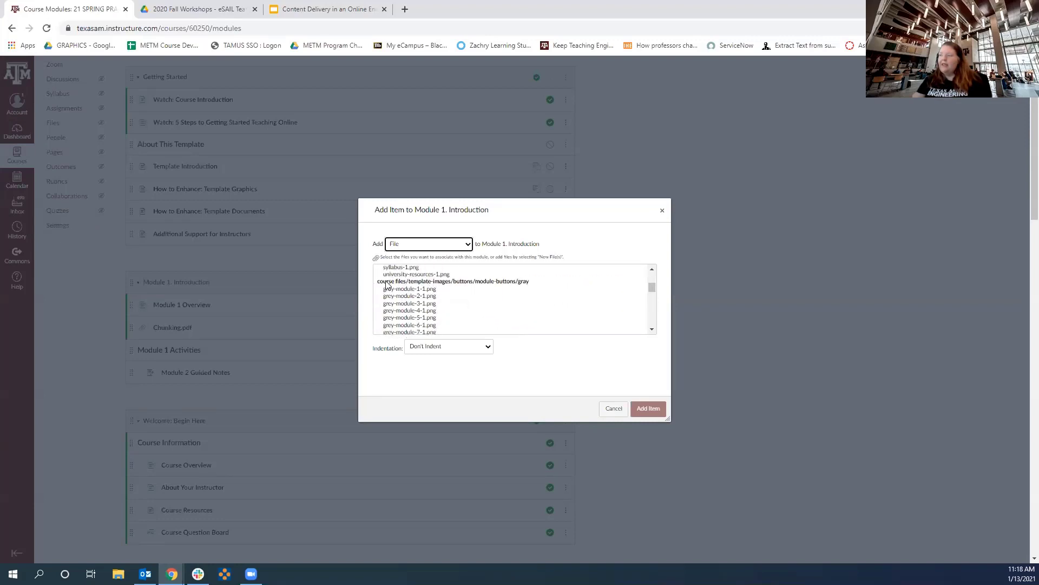
pyautogui.scroll(-10, 493, 290)
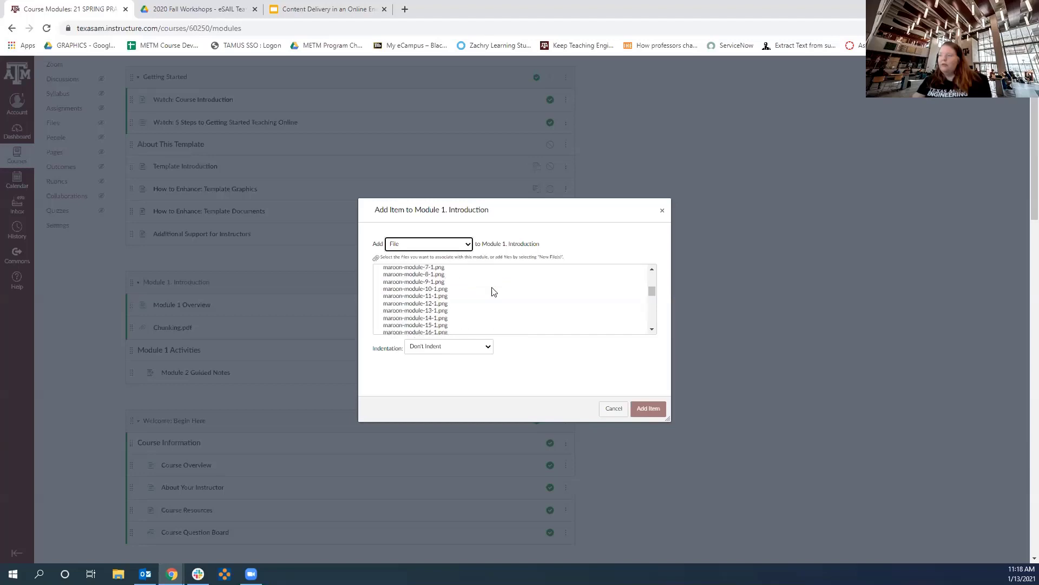
pyautogui.scroll(-2, 493, 292)
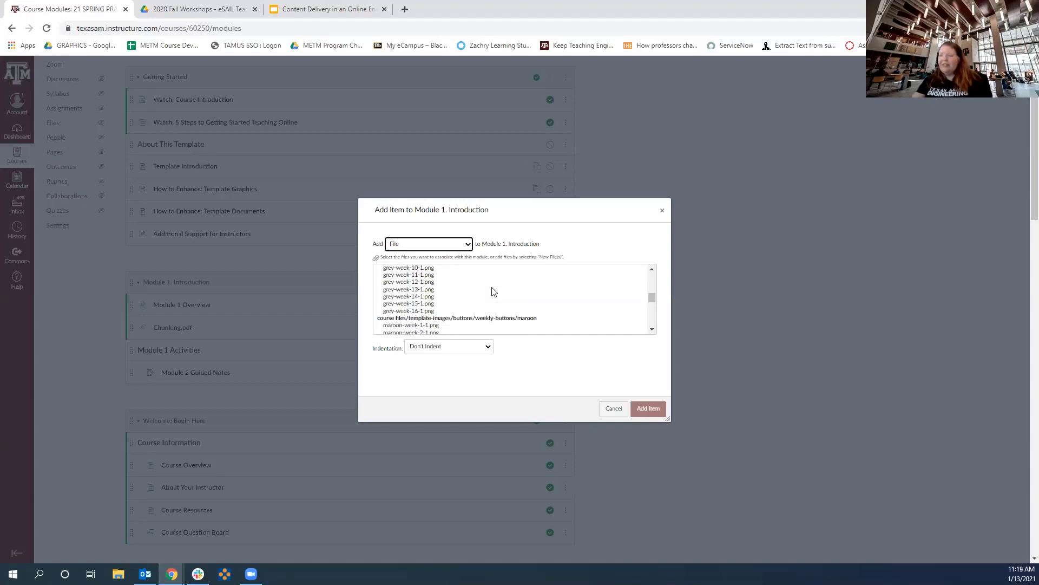
pyautogui.scroll(-5, 492, 292)
pyautogui.scroll(-8, 492, 292)
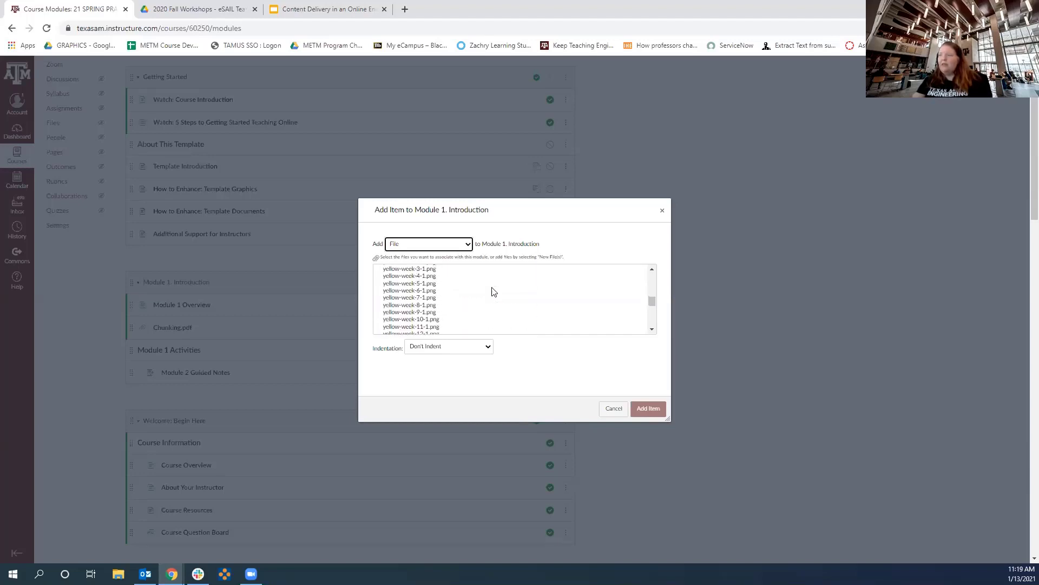
pyautogui.scroll(-5, 623, 317)
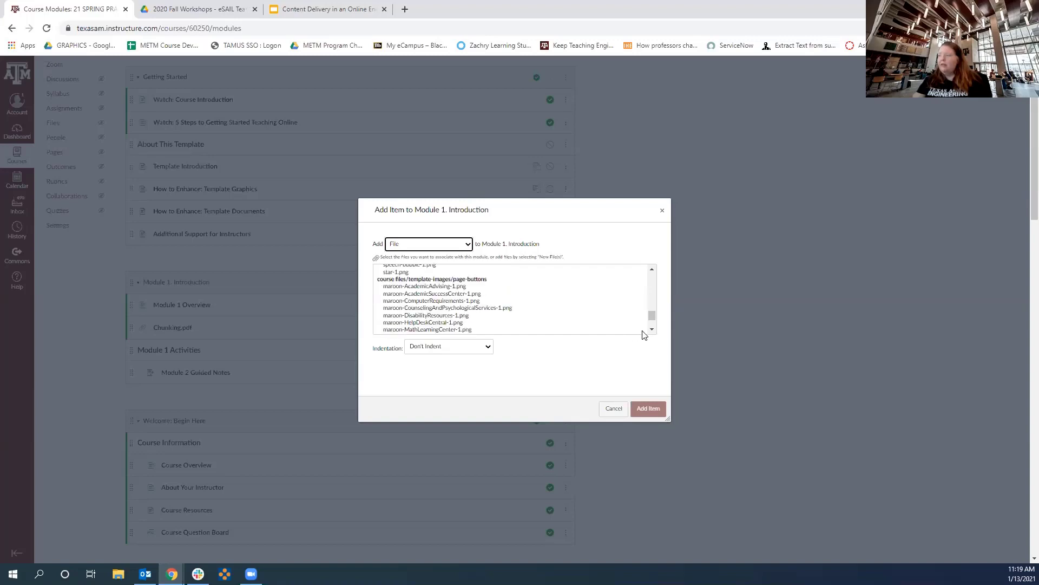
pyautogui.moveTo(654, 316); pyautogui.dragTo(659, 287)
pyautogui.scroll(-1, 659, 288)
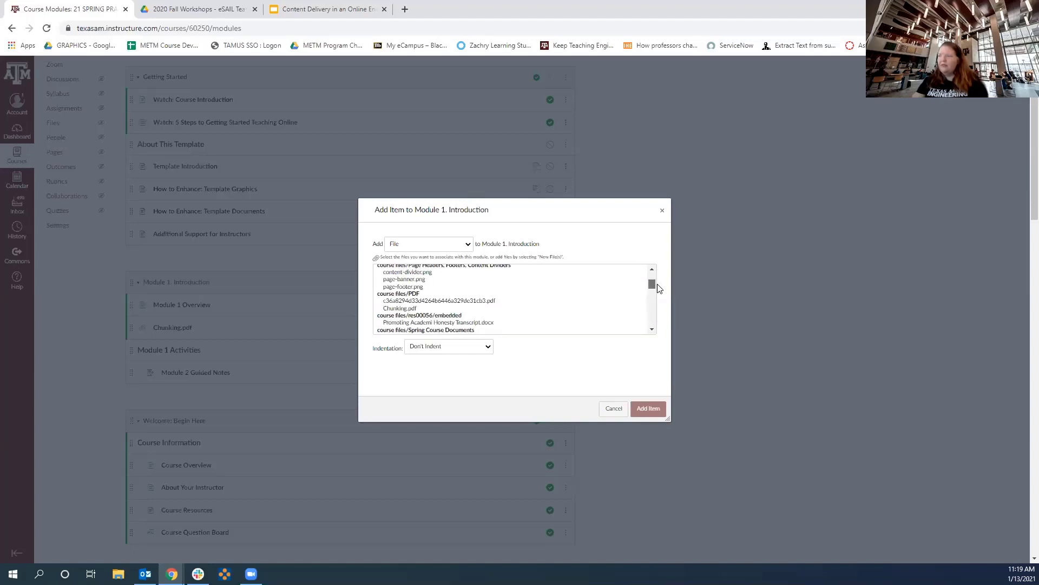
pyautogui.click(652, 285)
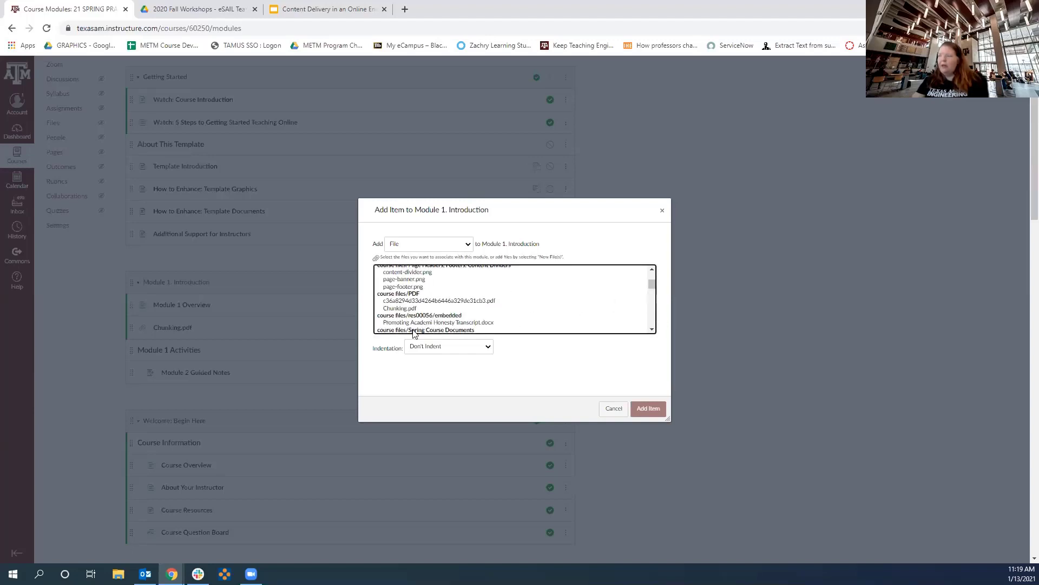
pyautogui.scroll(-2, 549, 303)
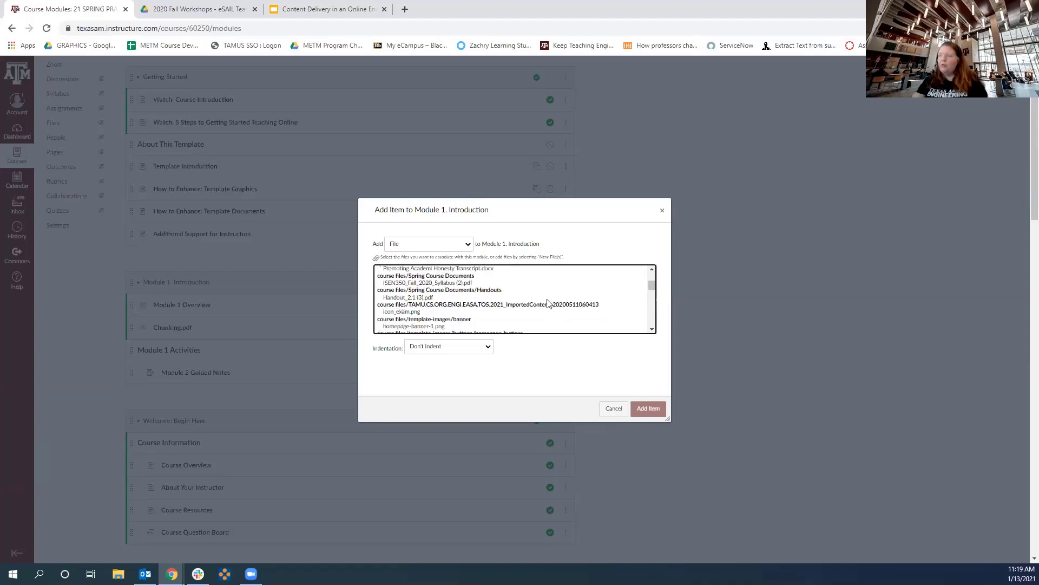
pyautogui.click(426, 283)
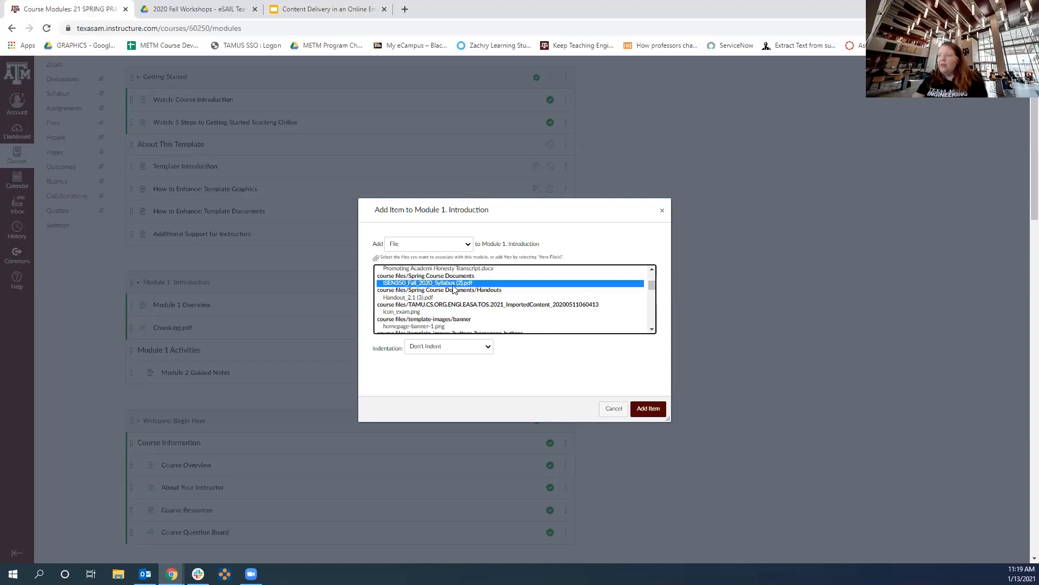
pyautogui.click(654, 412)
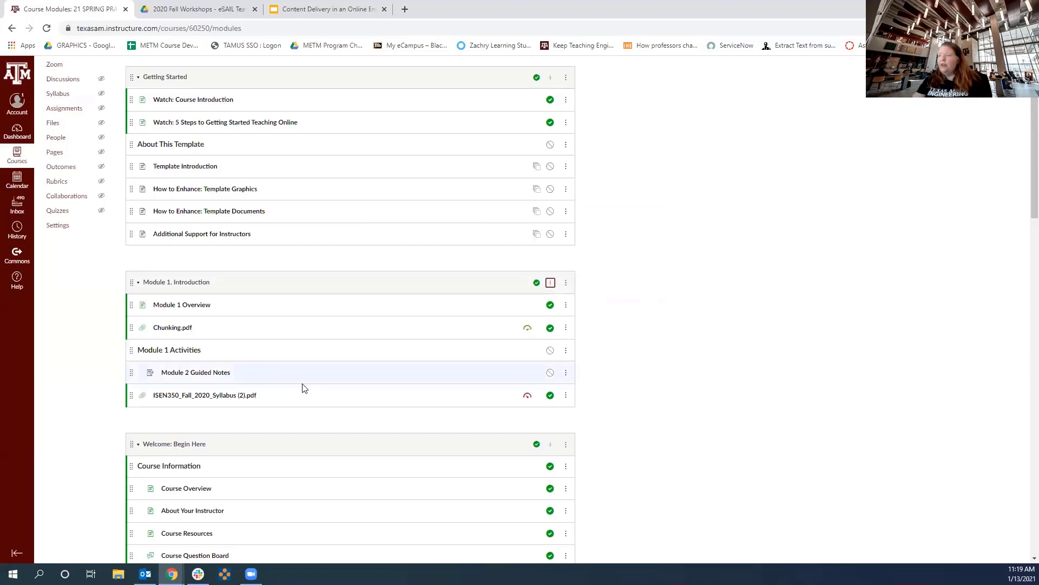
# Examine the accessibility report of the syllabus PDF in Module 1. Introduction, then close it.
pyautogui.click(528, 396)
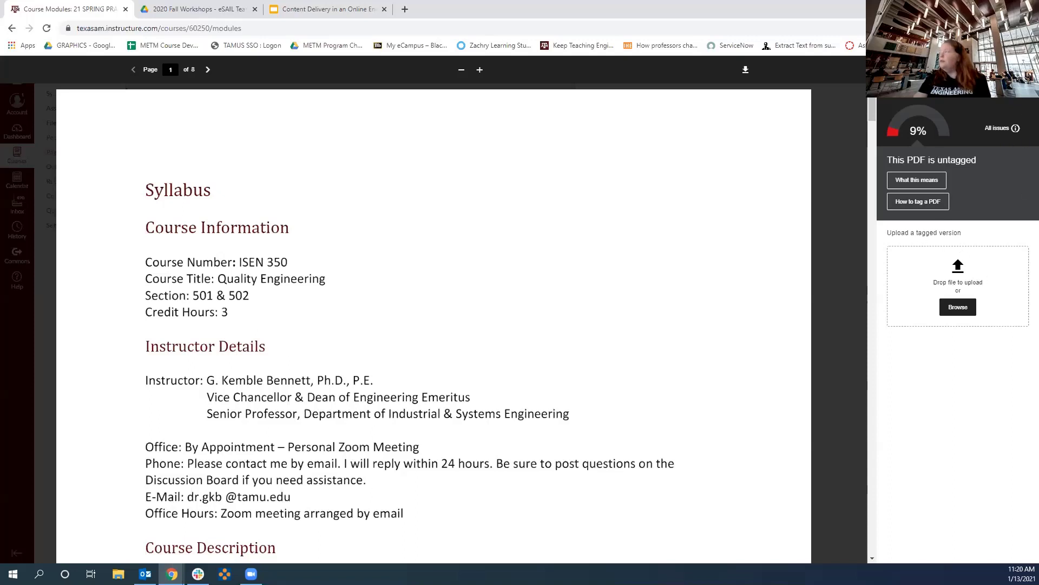
pyautogui.press('Escape')
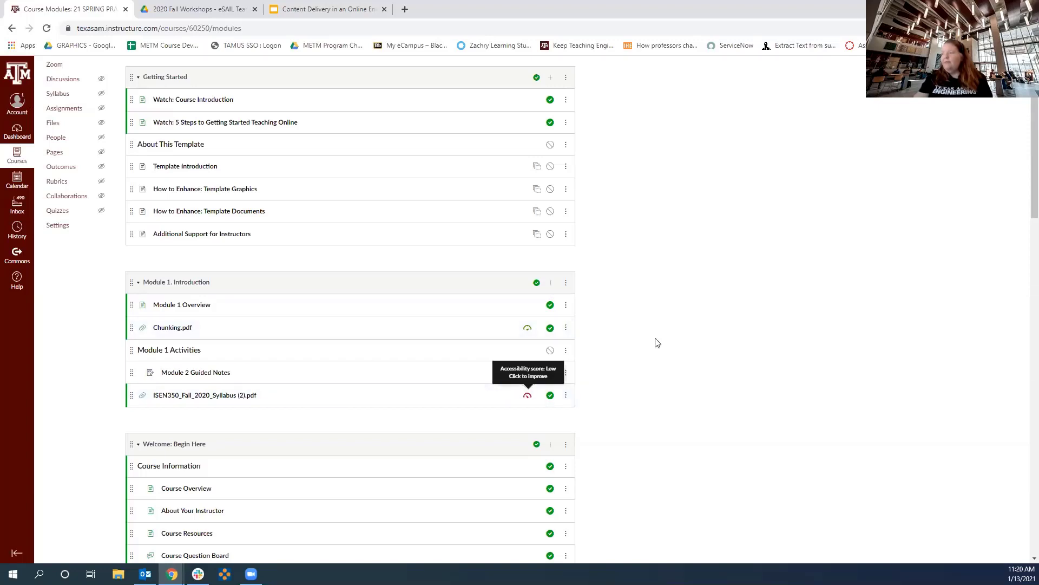
# Add a new page named Welcome to Module 1. Introduction, without indentation.
pyautogui.click(552, 283)
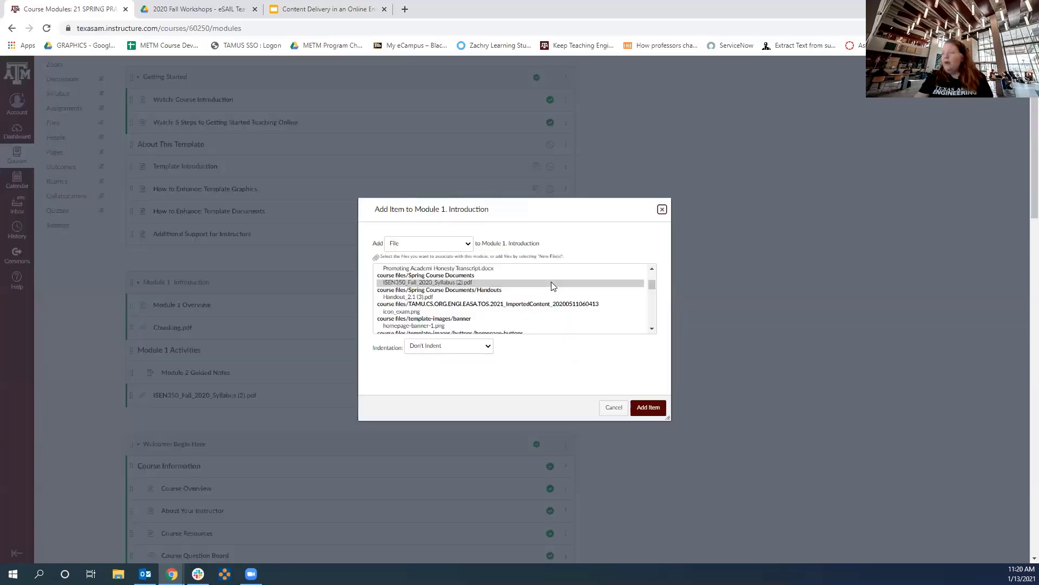
pyautogui.click(468, 245)
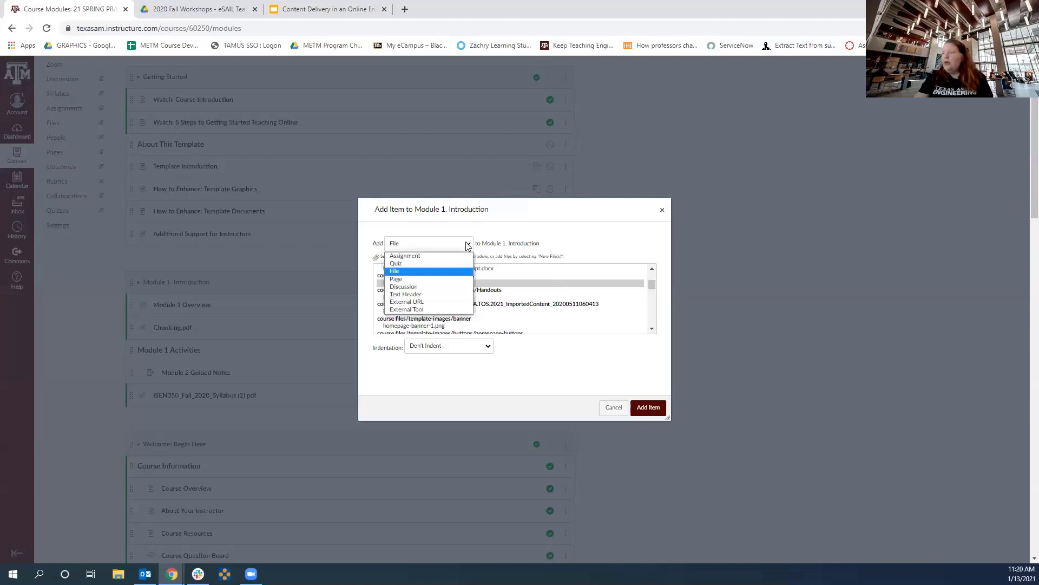
pyautogui.click(444, 280)
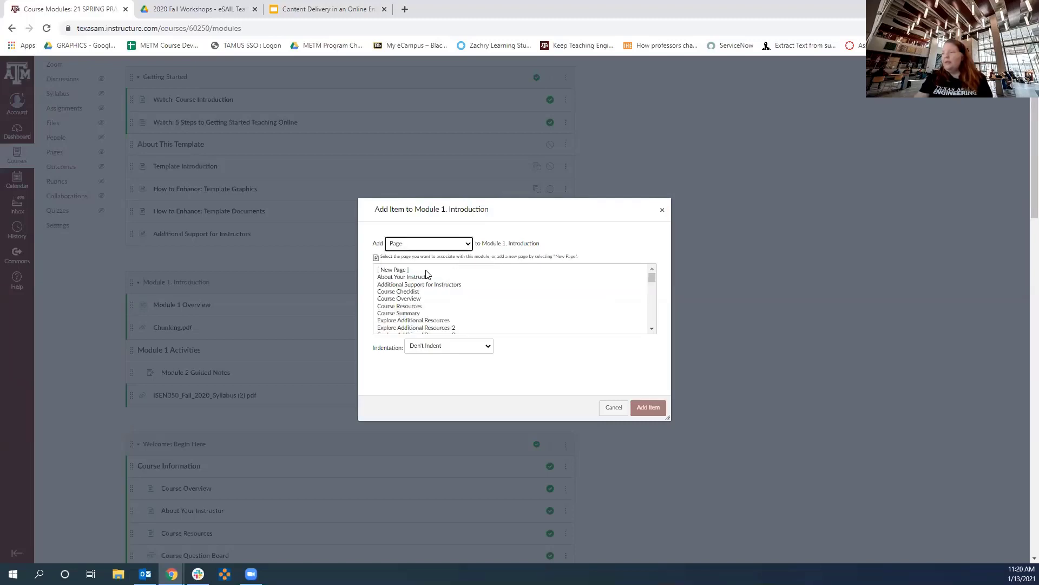
pyautogui.click(425, 271)
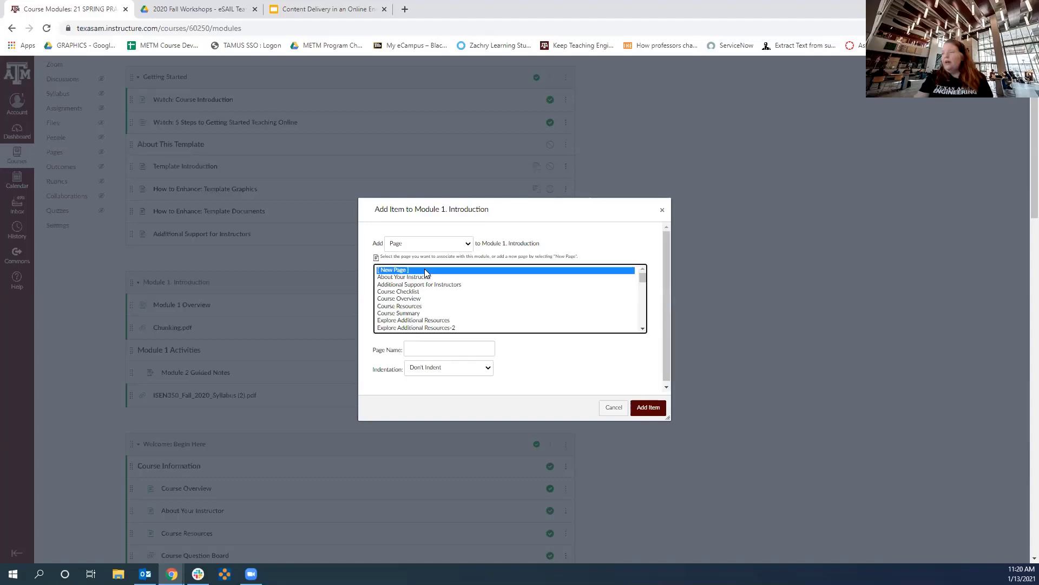
pyautogui.click(645, 408)
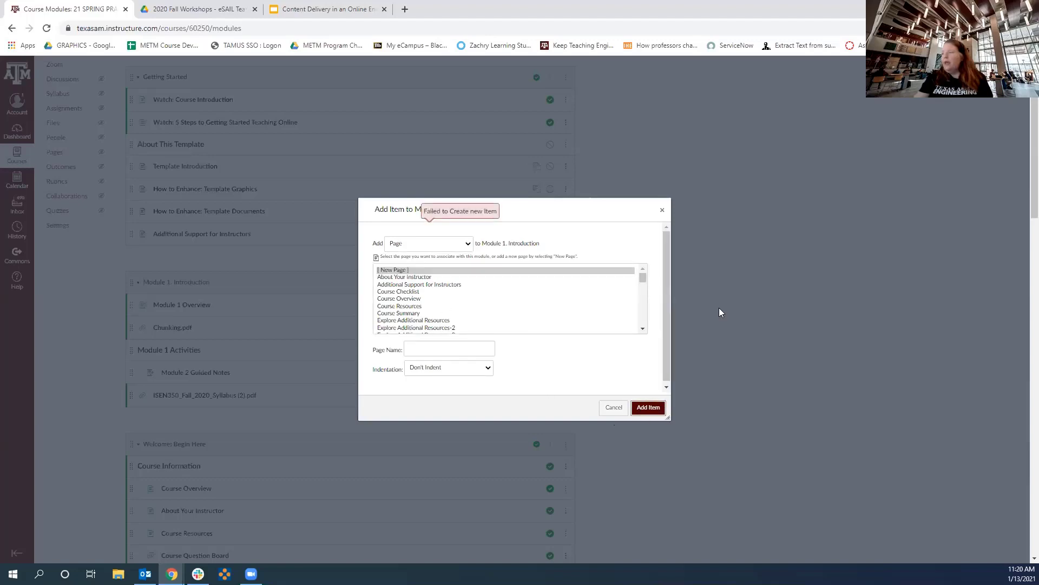
pyautogui.click(441, 348)
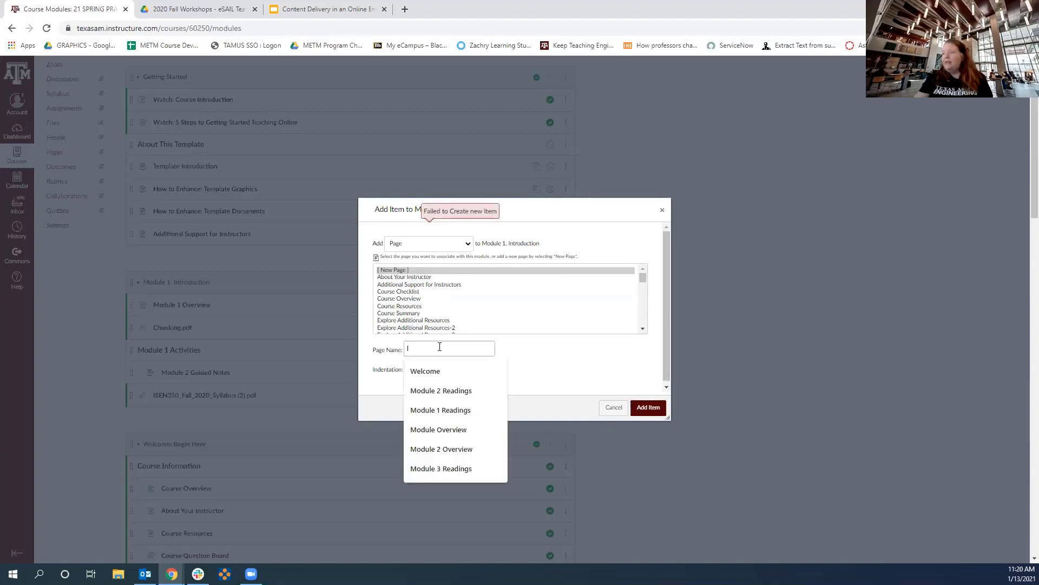
pyautogui.click(435, 372)
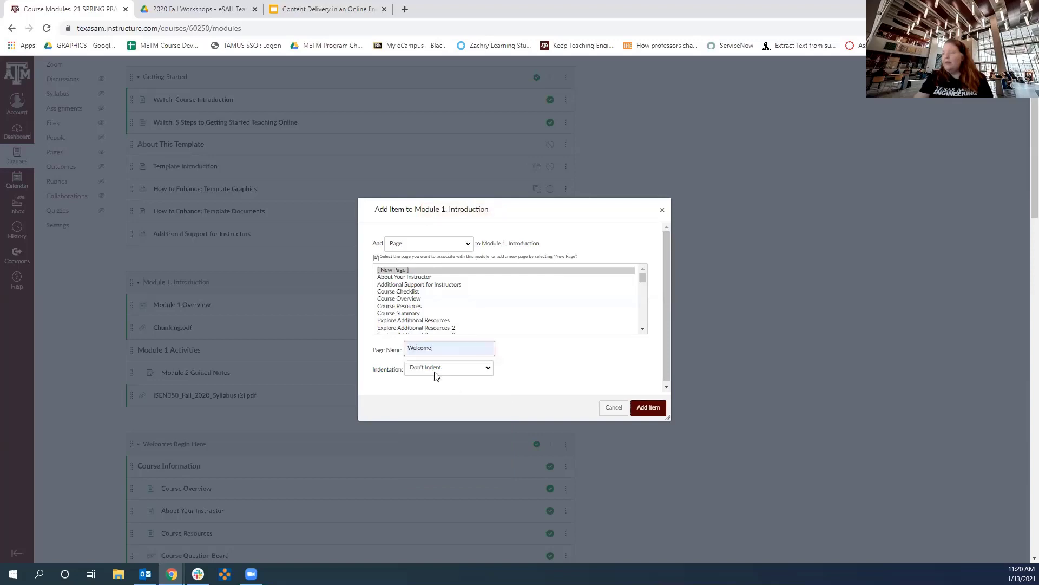
pyautogui.click(649, 412)
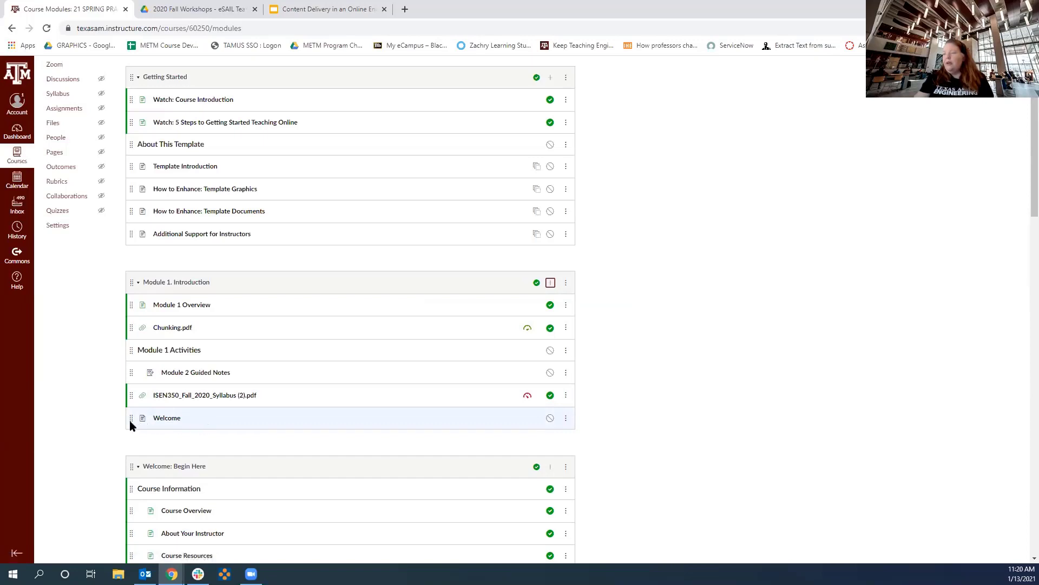
# Open the new Welcome page in Module 1 for editing and write "Thank you for joining. Read this handout." in its body.
pyautogui.click(167, 420)
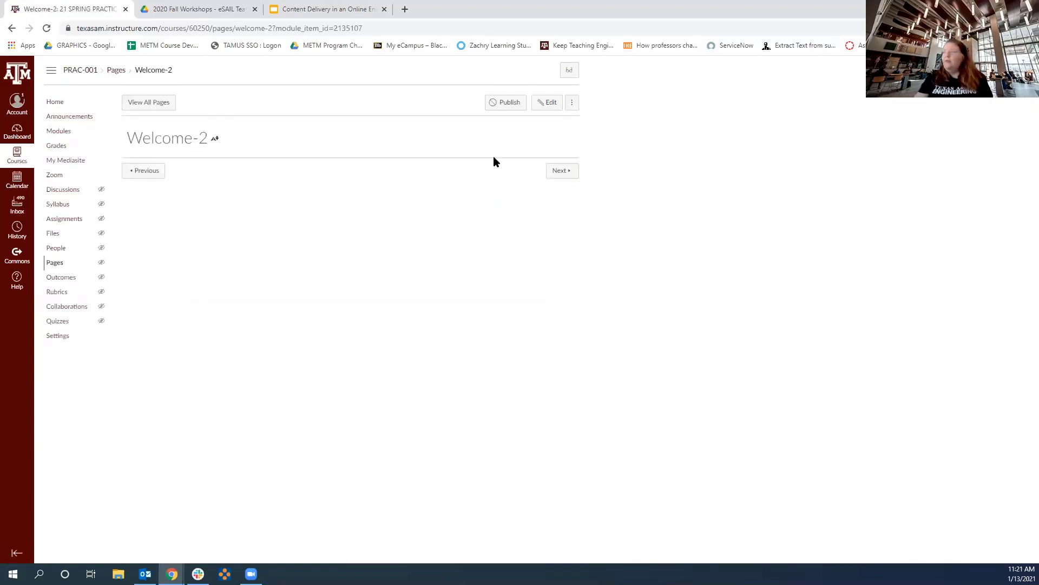
pyautogui.click(549, 106)
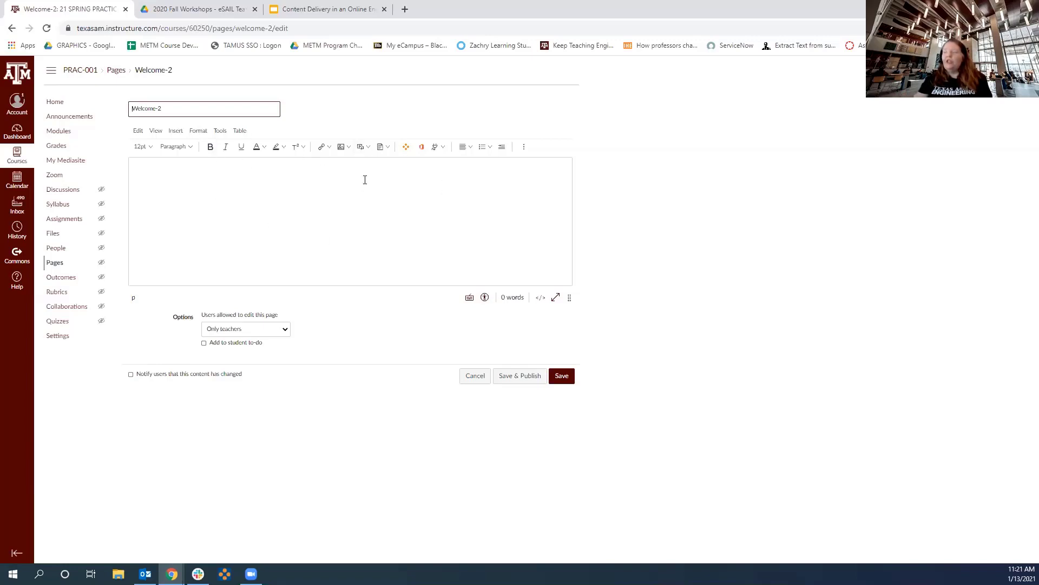
pyautogui.click(341, 199)
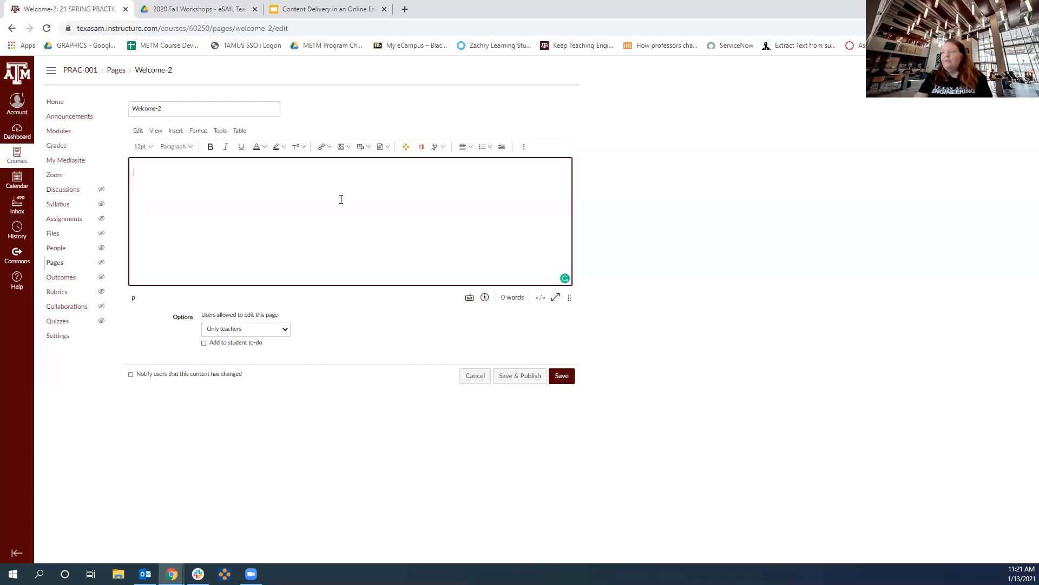
pyautogui.write('T')
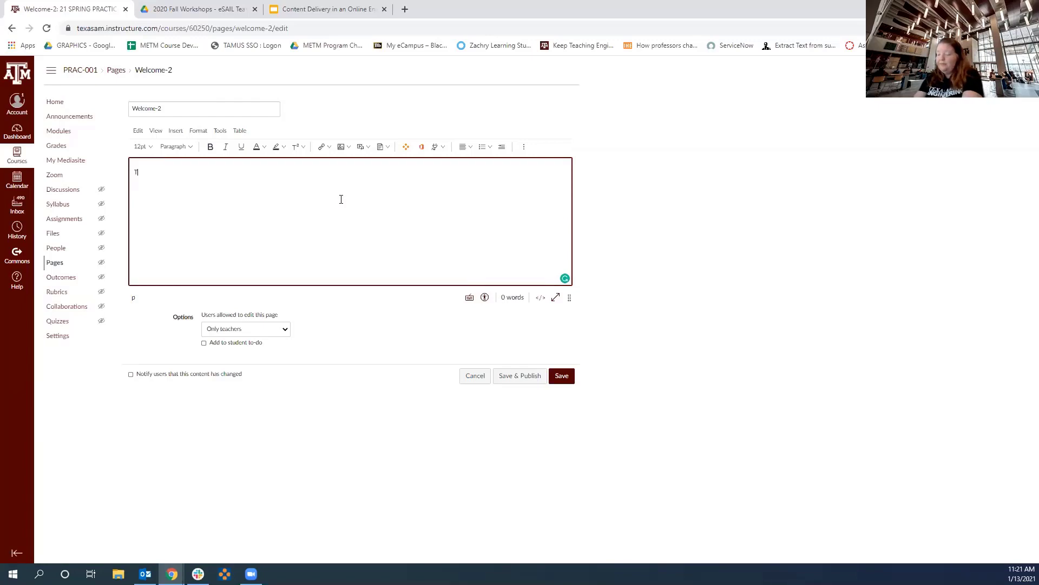
pyautogui.write('Hank you for jo')
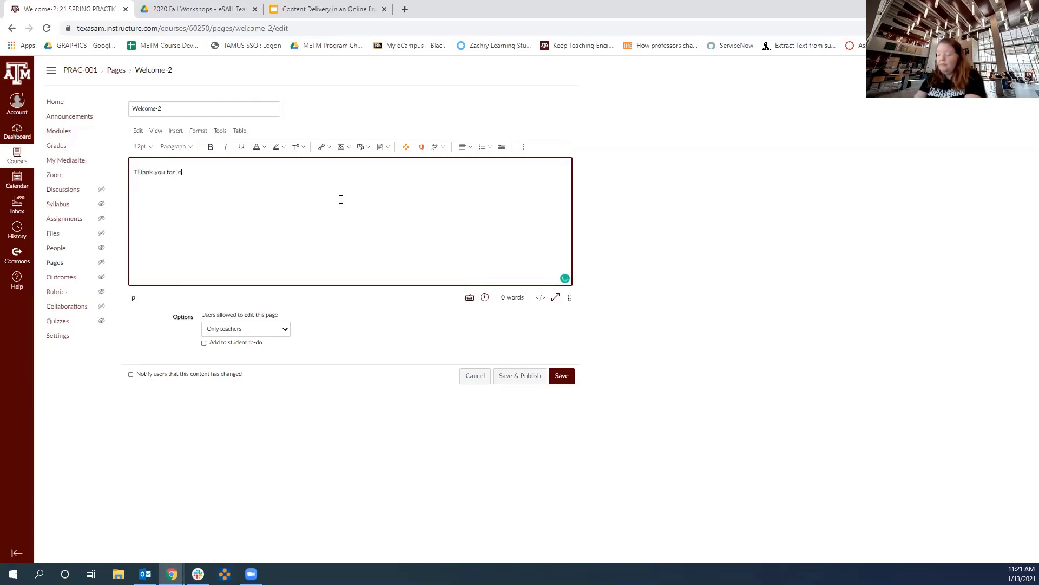
pyautogui.write('ining')
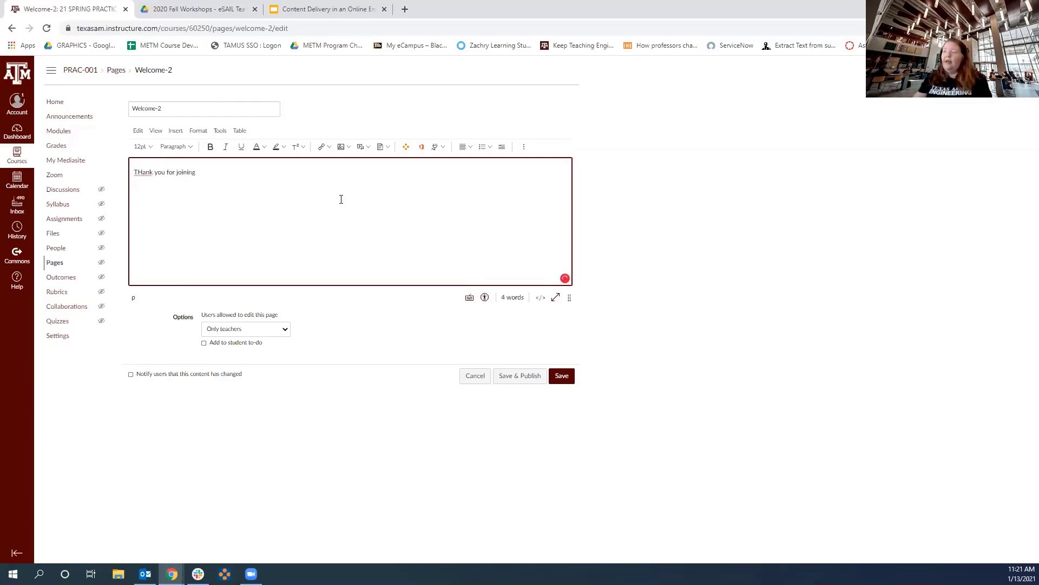
pyautogui.moveTo(143, 172)
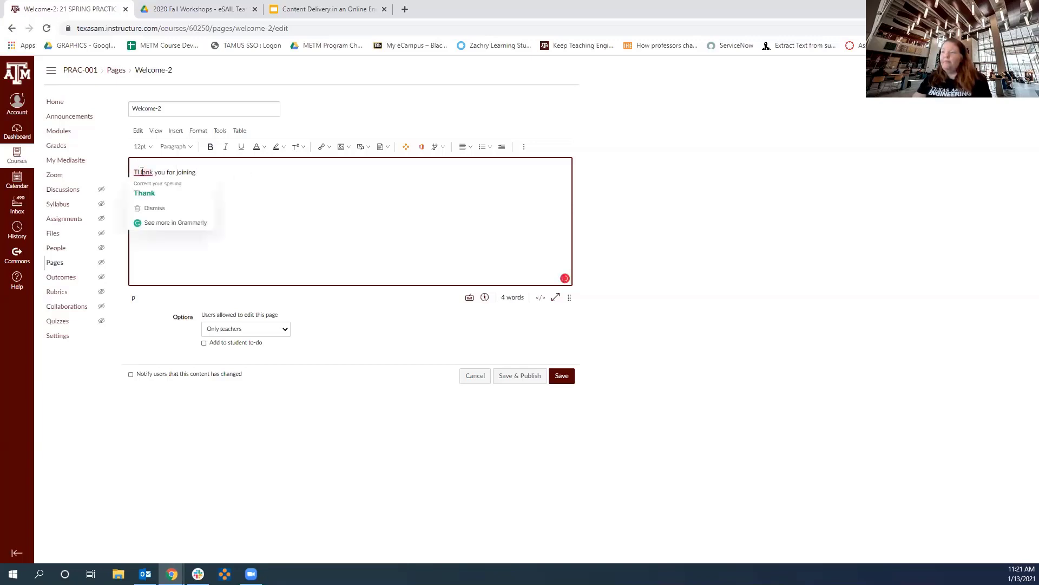
pyautogui.click(145, 190)
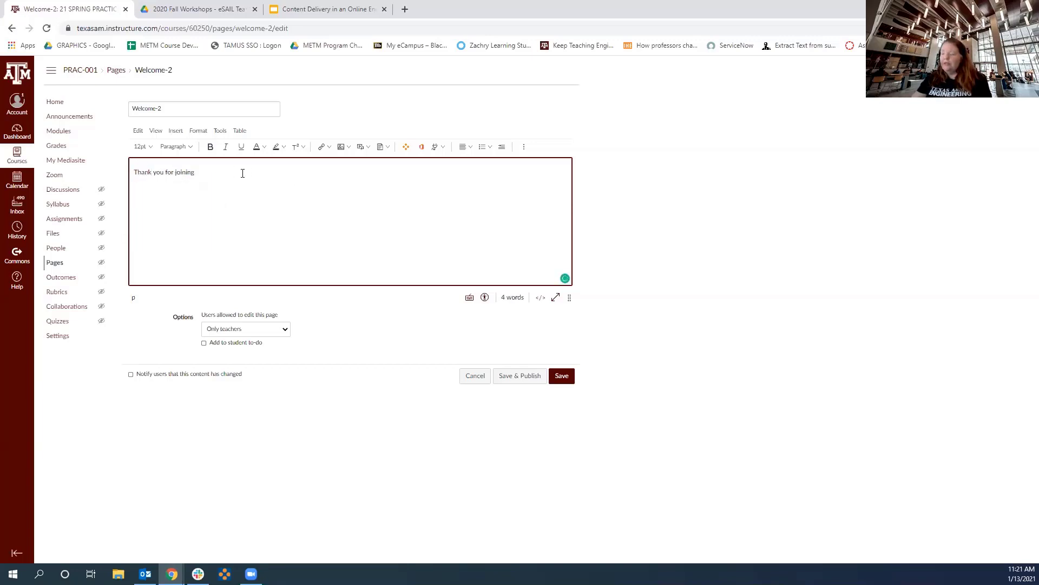
pyautogui.write('.')
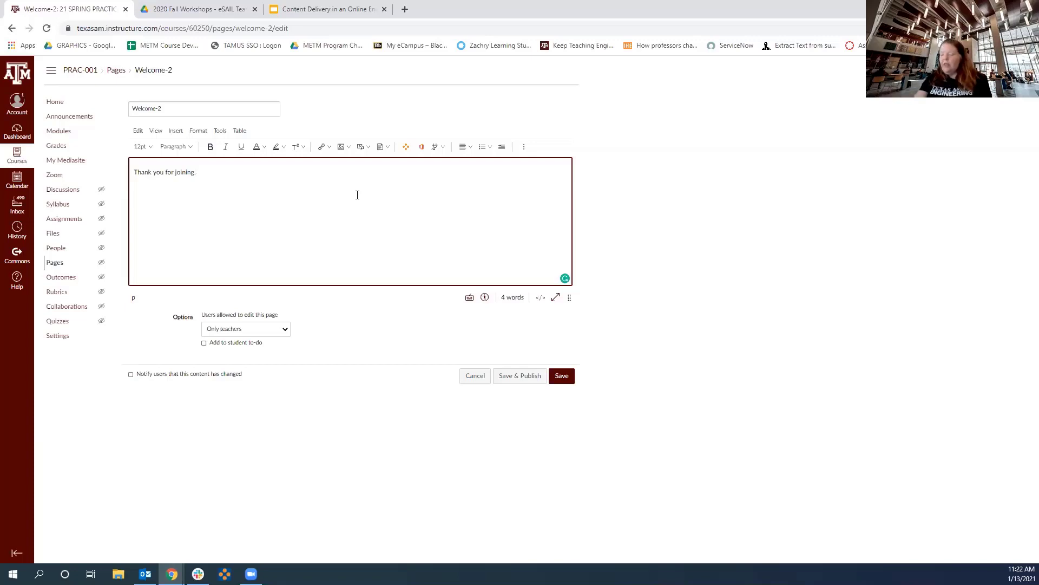
pyautogui.write('Read')
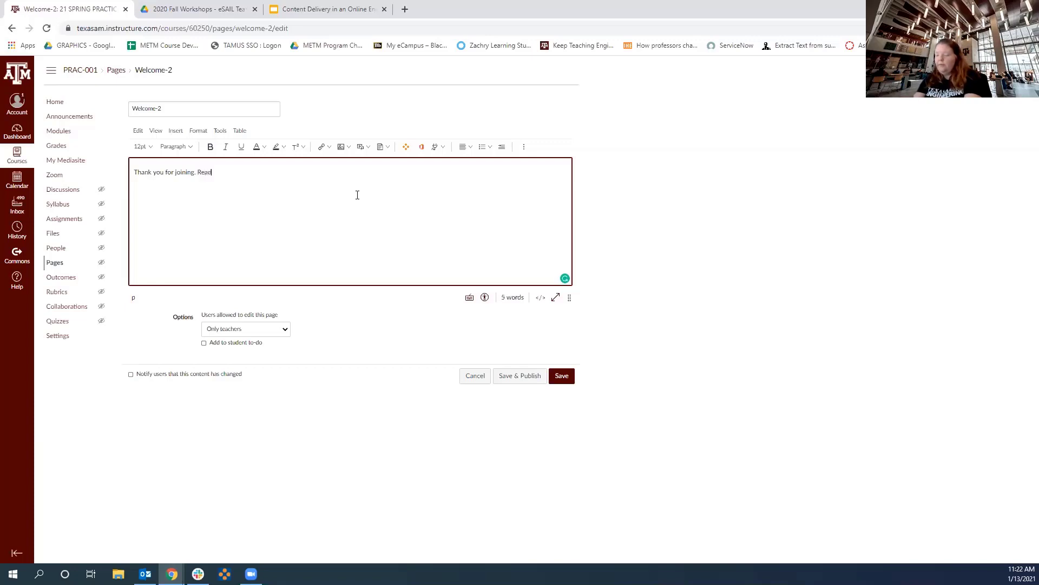
pyautogui.write(' this handout.')
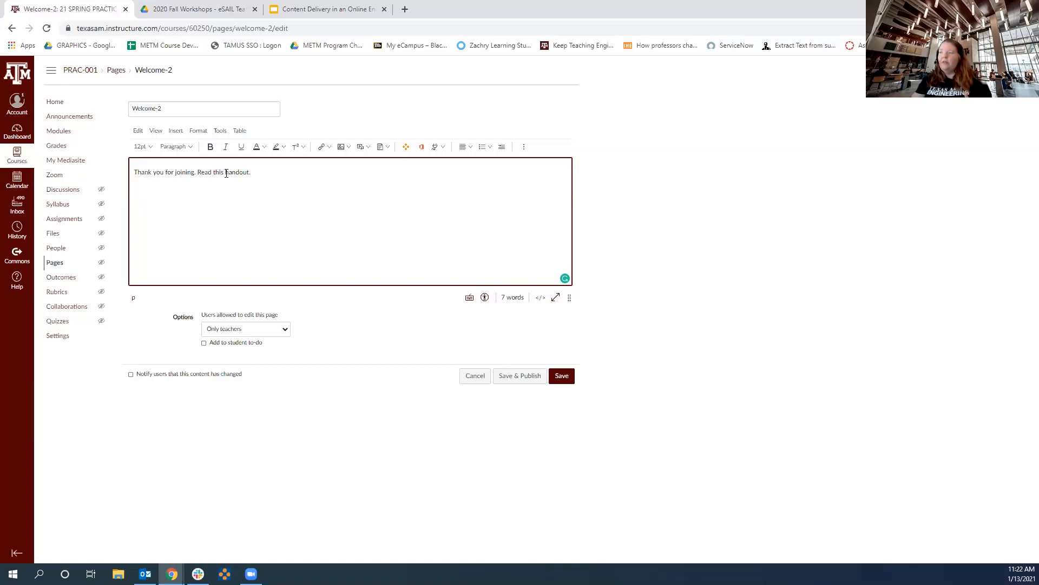
pyautogui.moveTo(227, 173); pyautogui.dragTo(250, 173)
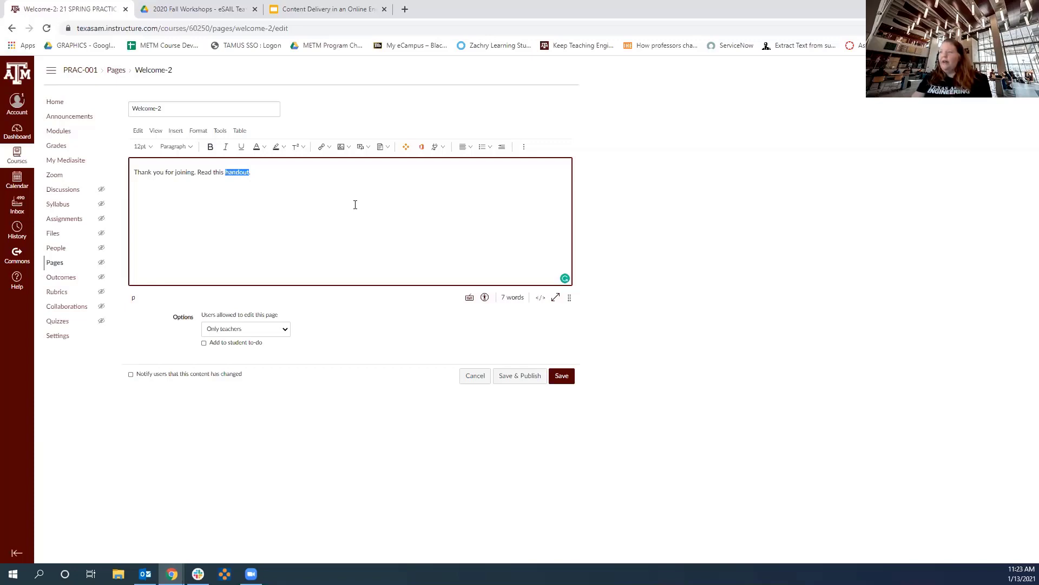
pyautogui.click(176, 133)
pyautogui.moveTo(192, 187)
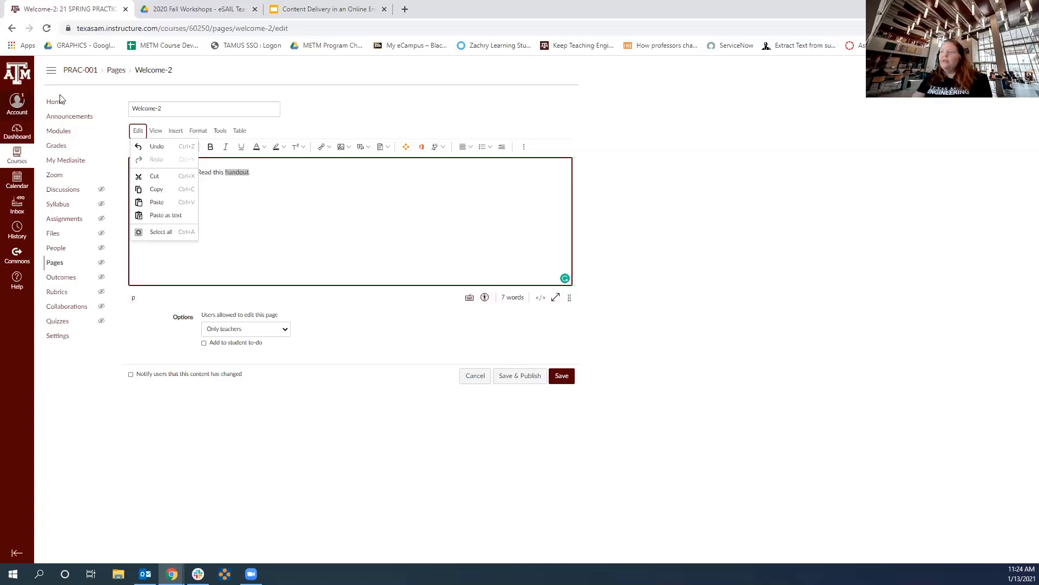
pyautogui.click(174, 132)
pyautogui.moveTo(191, 187)
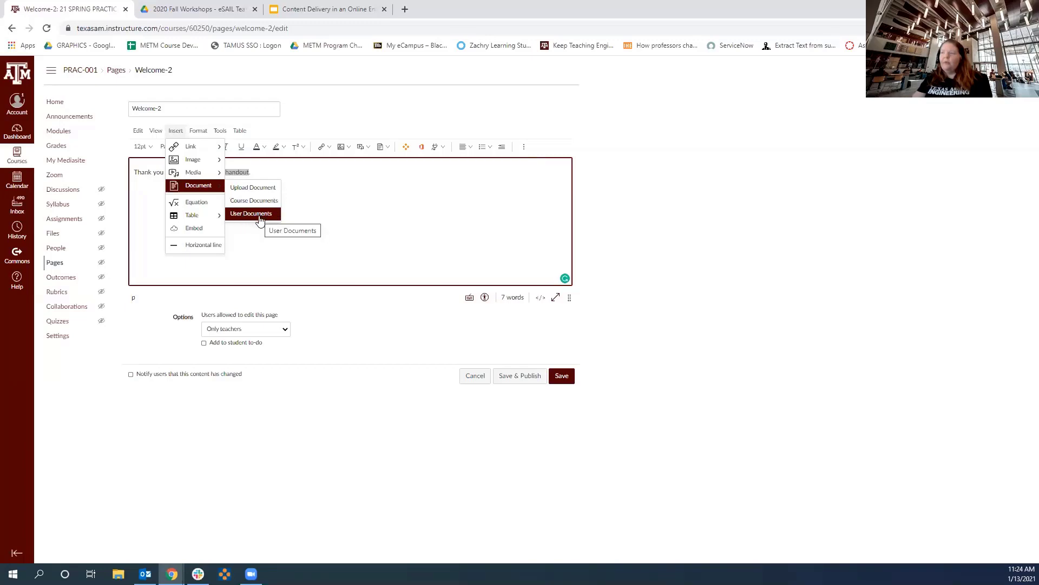
pyautogui.click(344, 175)
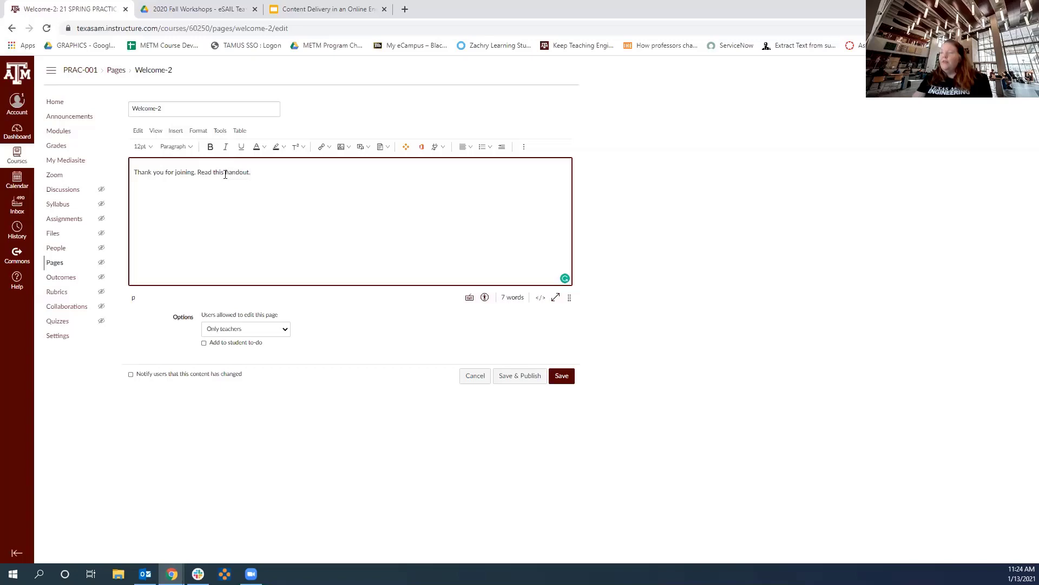
# Link the word "handout" in the page text to the course document Handout_2.1 (3).pdf.
pyautogui.moveTo(224, 174); pyautogui.dragTo(248, 176)
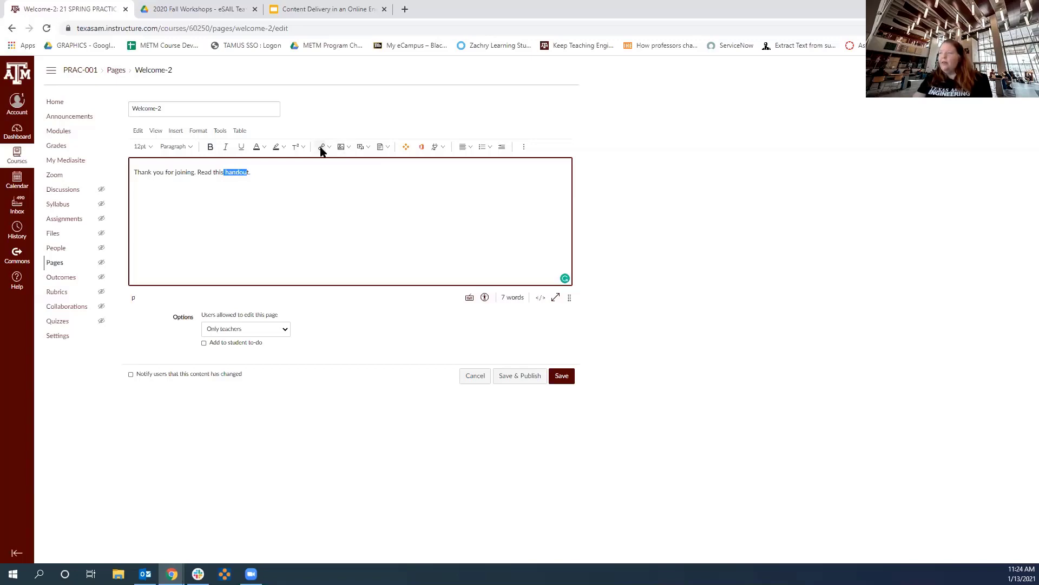
pyautogui.click(388, 150)
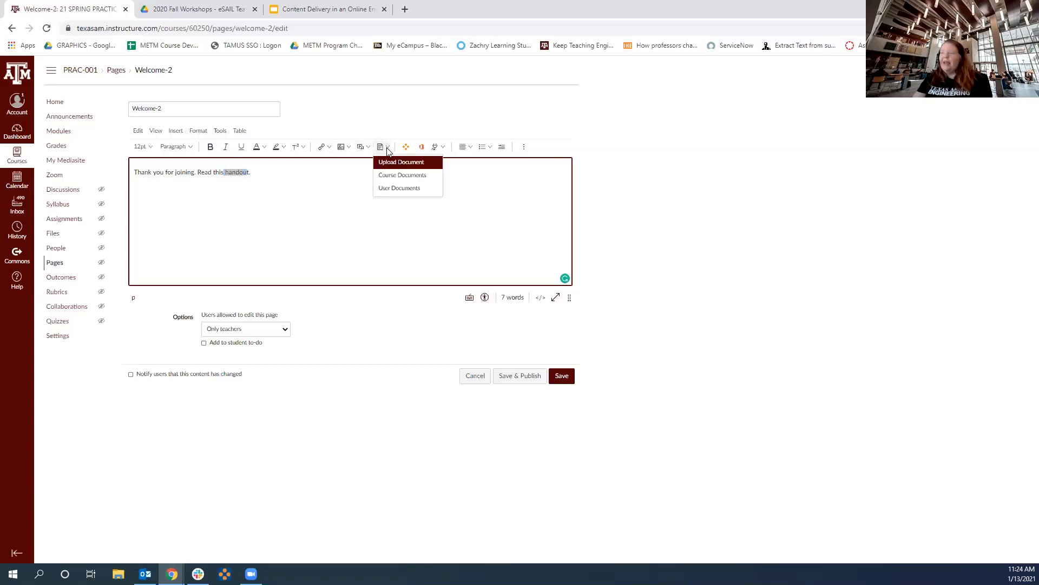
pyautogui.click(397, 175)
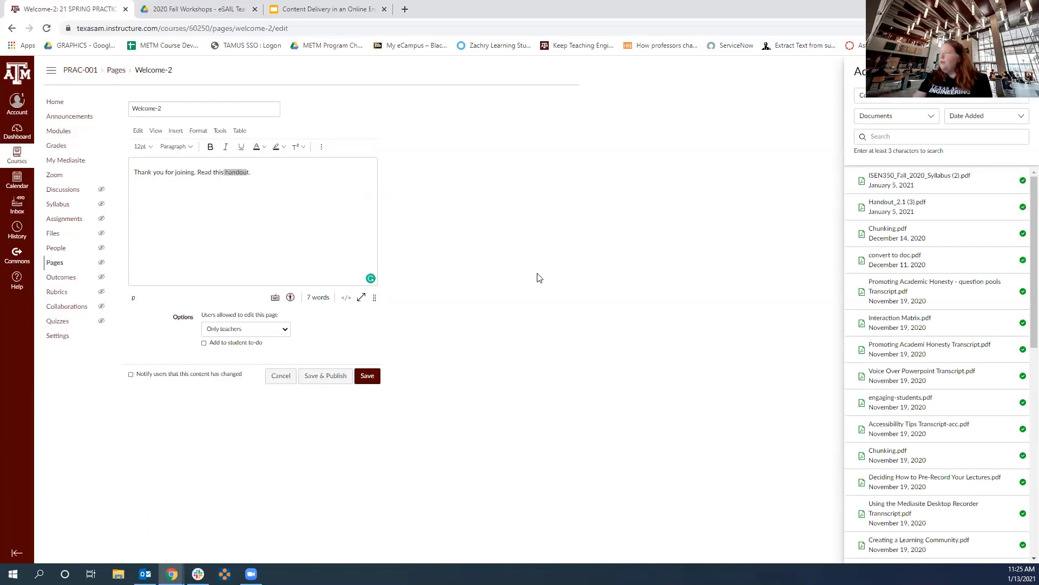
pyautogui.click(940, 102)
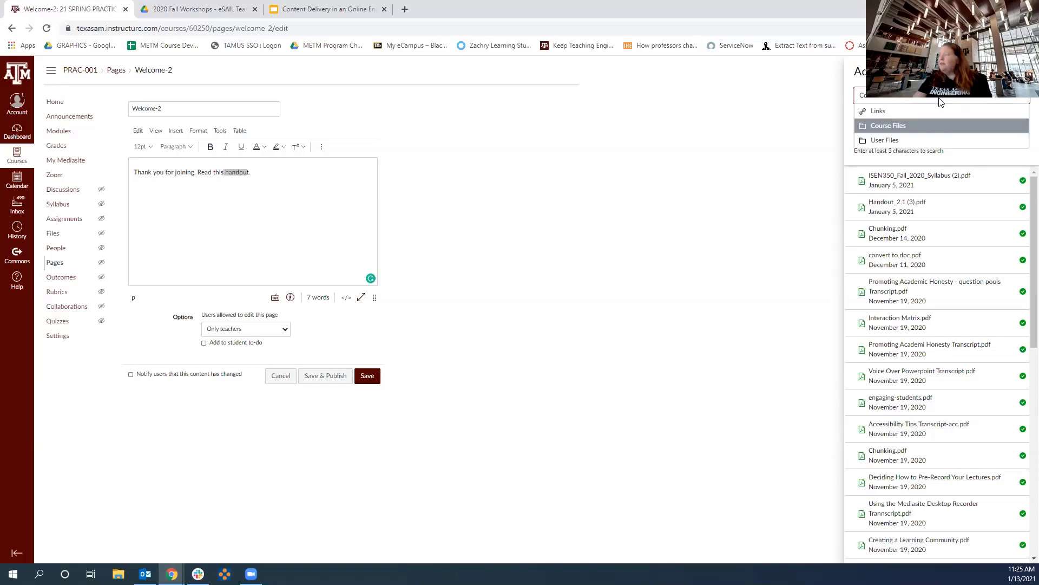
pyautogui.click(939, 103)
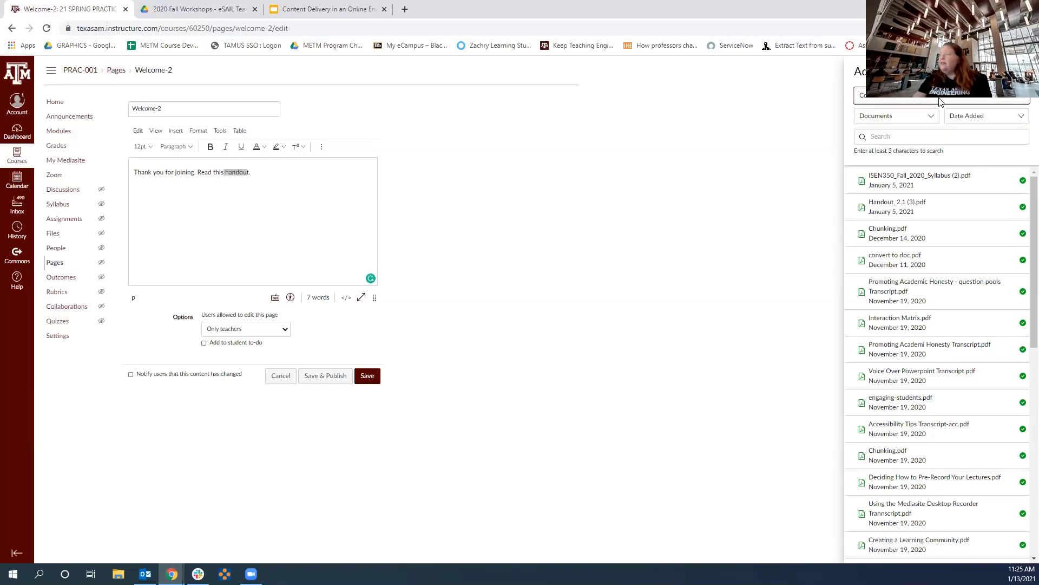
pyautogui.click(913, 101)
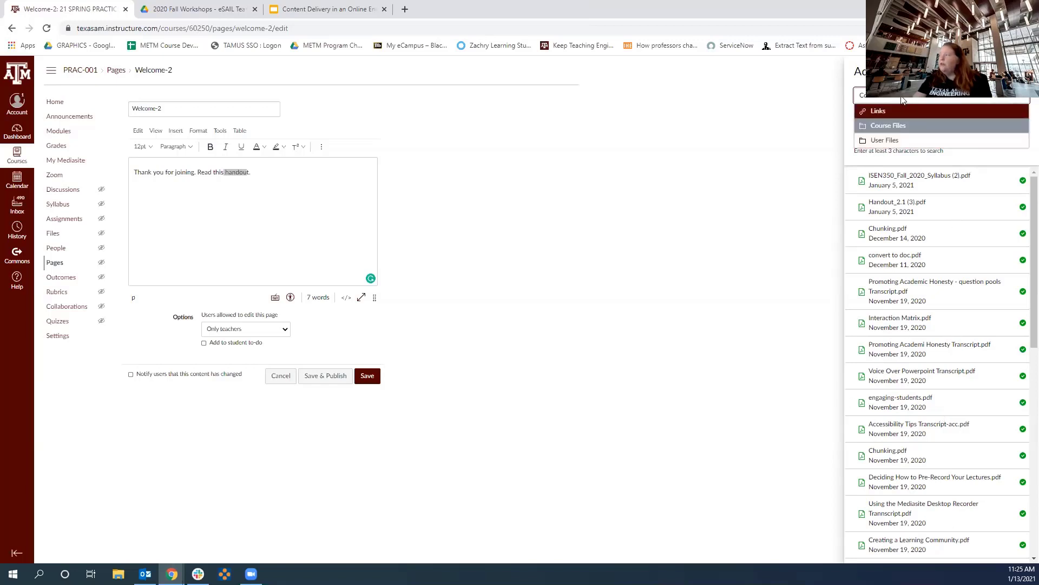
pyautogui.click(902, 100)
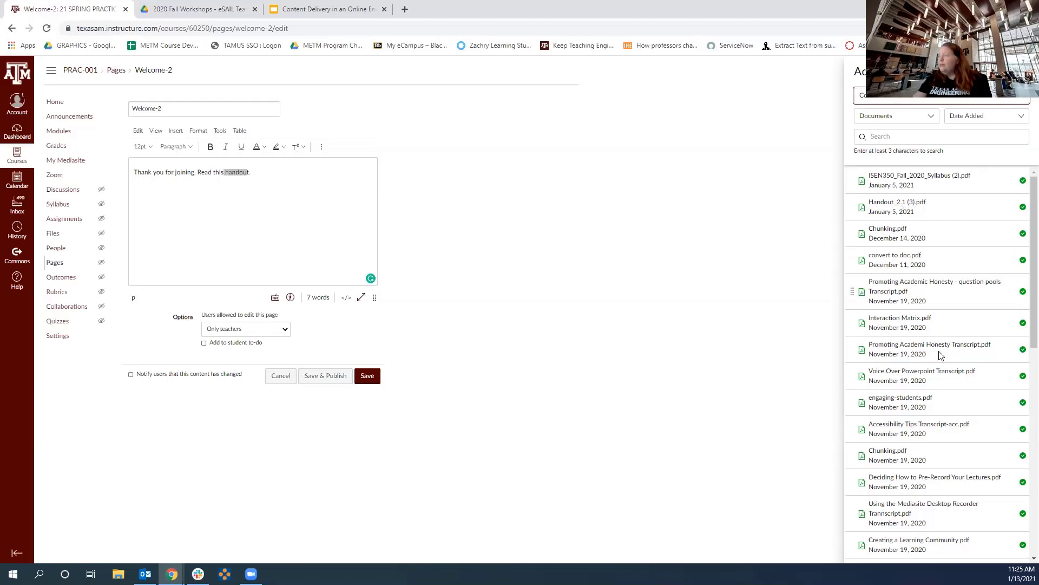
pyautogui.scroll(-4, 940, 359)
pyautogui.scroll(4, 939, 359)
pyautogui.click(891, 212)
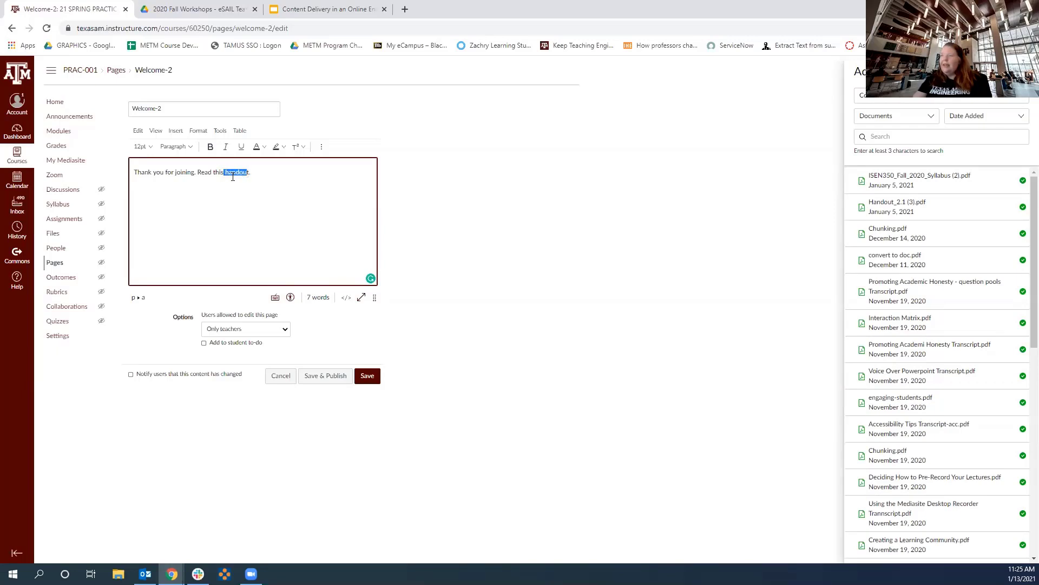
# Set the displayed text of the document link to "handout" in its link options.
pyautogui.click(237, 198)
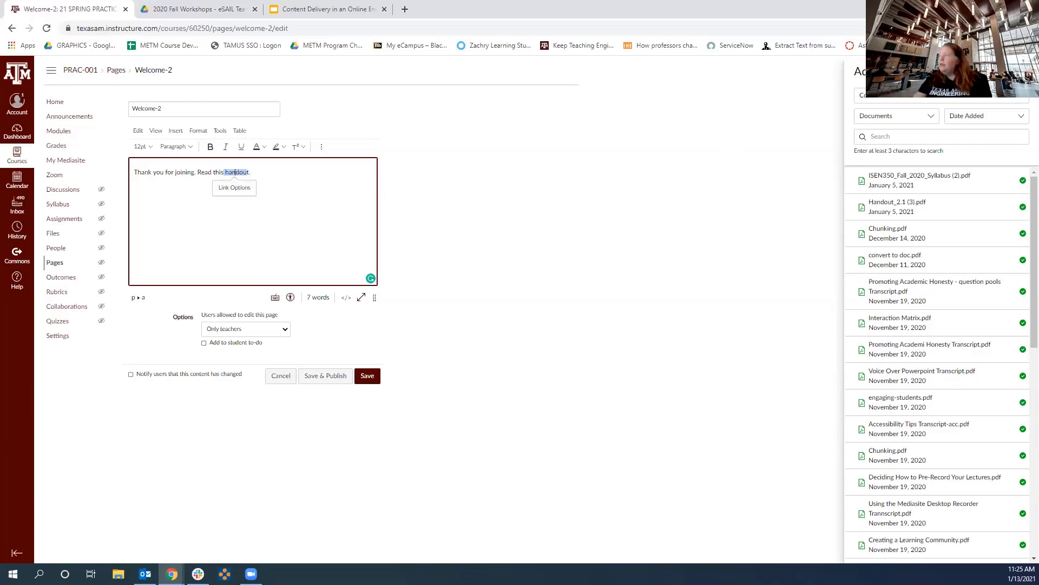
pyautogui.click(1025, 70)
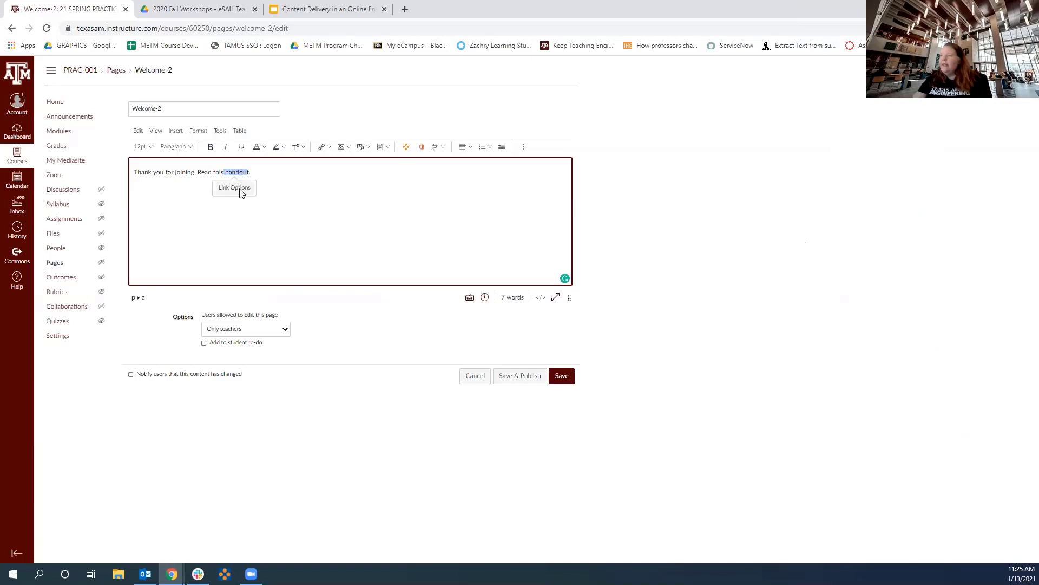
pyautogui.click(240, 188)
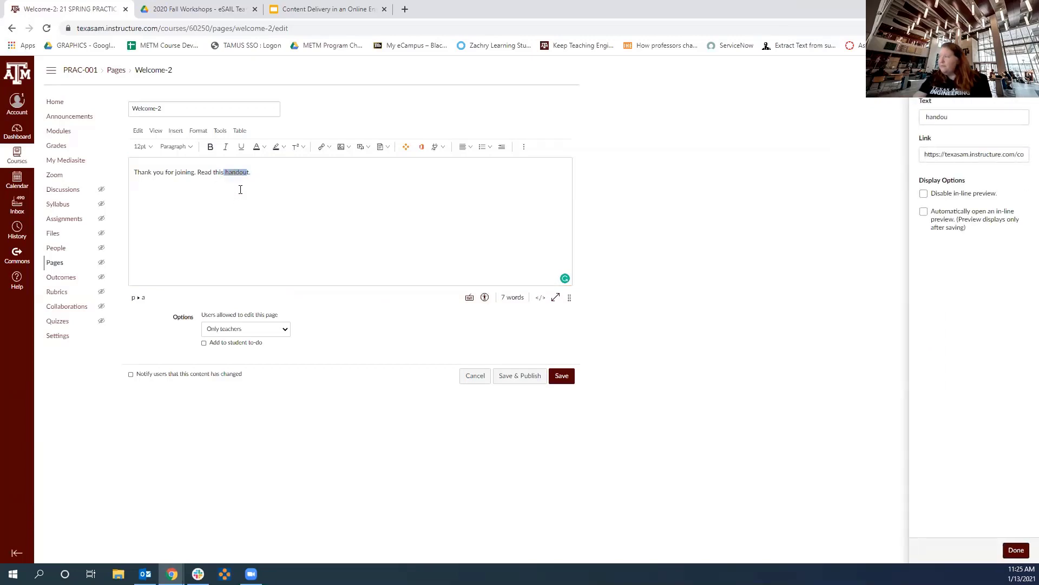
pyautogui.click(949, 117)
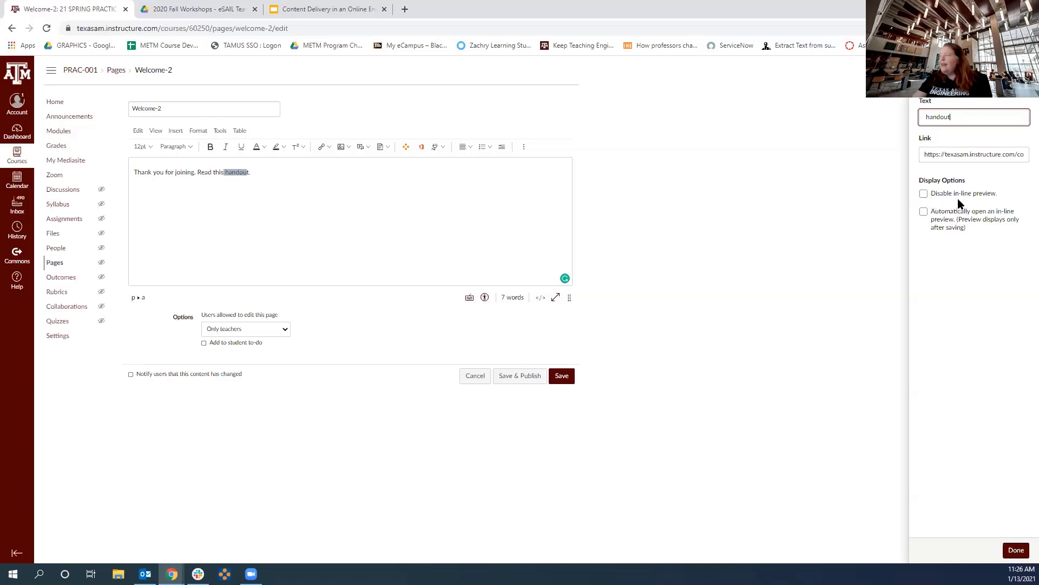
pyautogui.click(1015, 551)
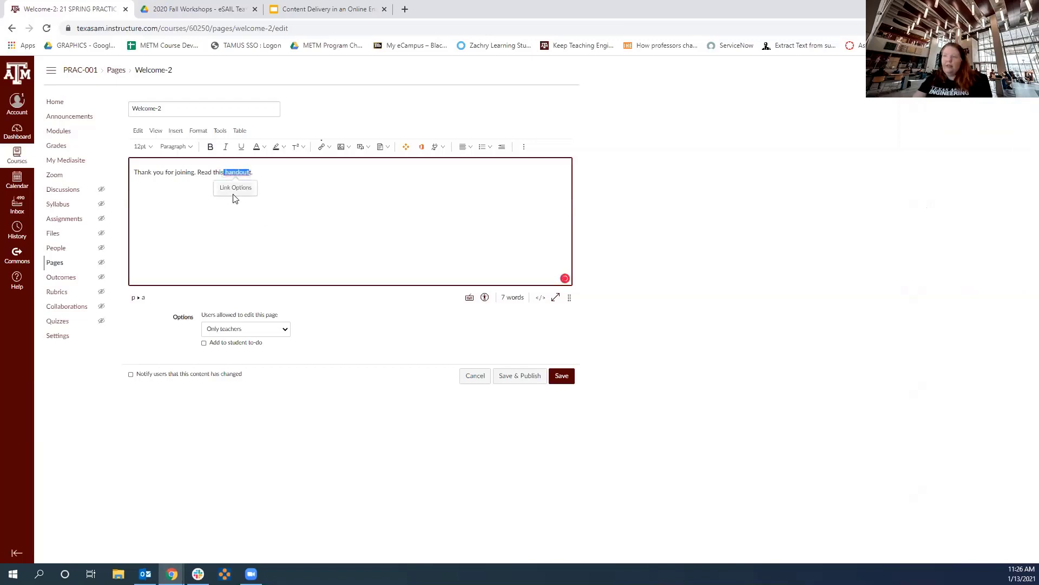
# Correct the end of the sentence to read "handout." and save the page without publishing it.
pyautogui.click(267, 174)
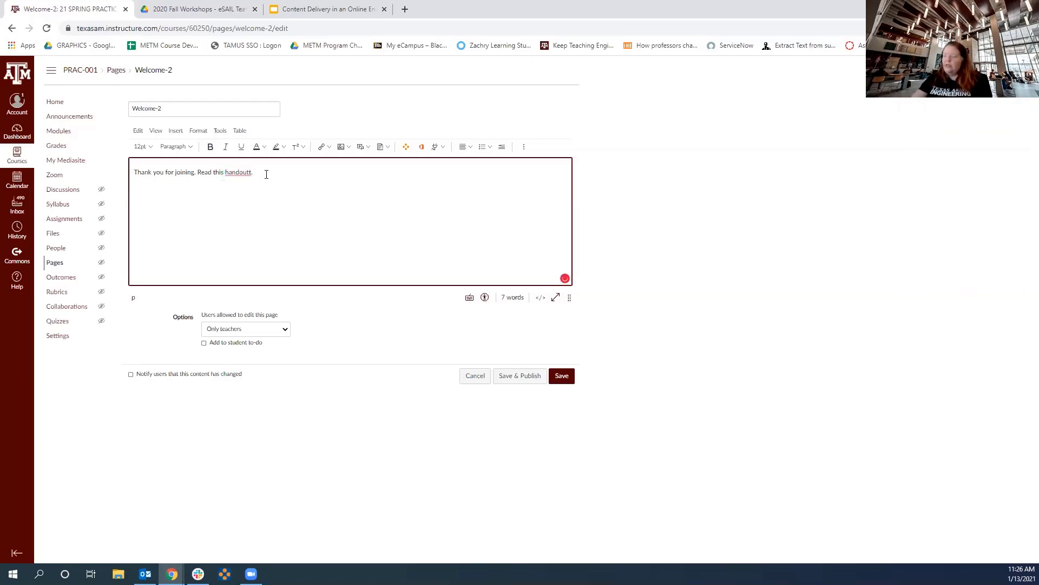
pyautogui.click(266, 173)
pyautogui.write('.')
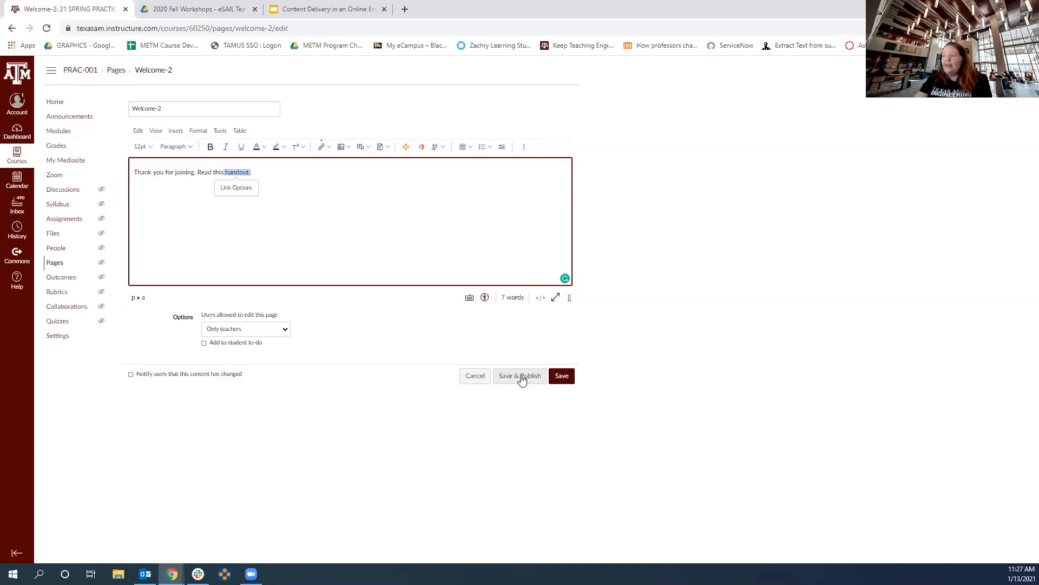
pyautogui.click(562, 378)
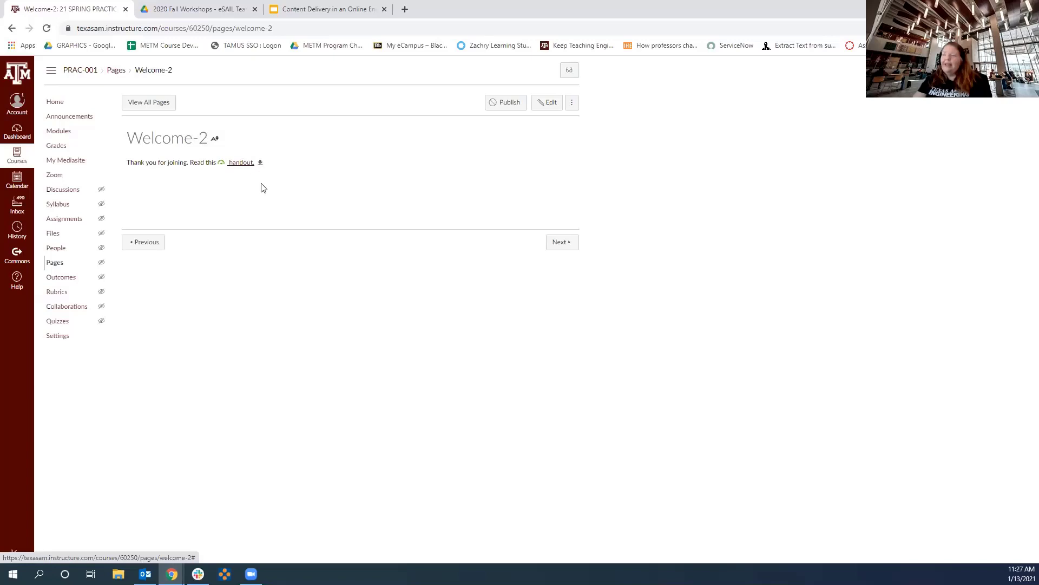
# Preview the linked handout within the saved page and look through its first slides.
pyautogui.click(259, 164)
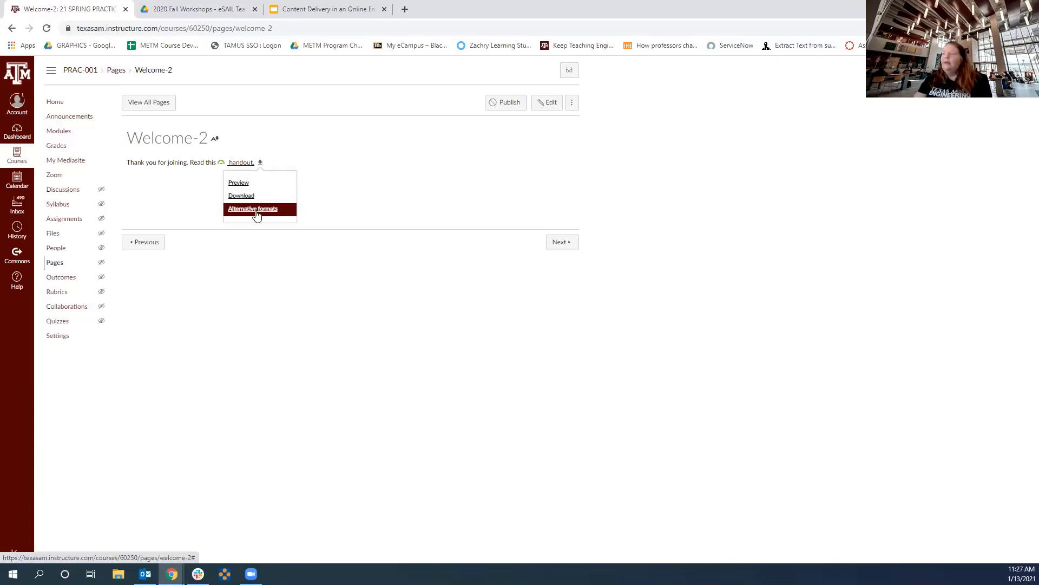
pyautogui.click(248, 185)
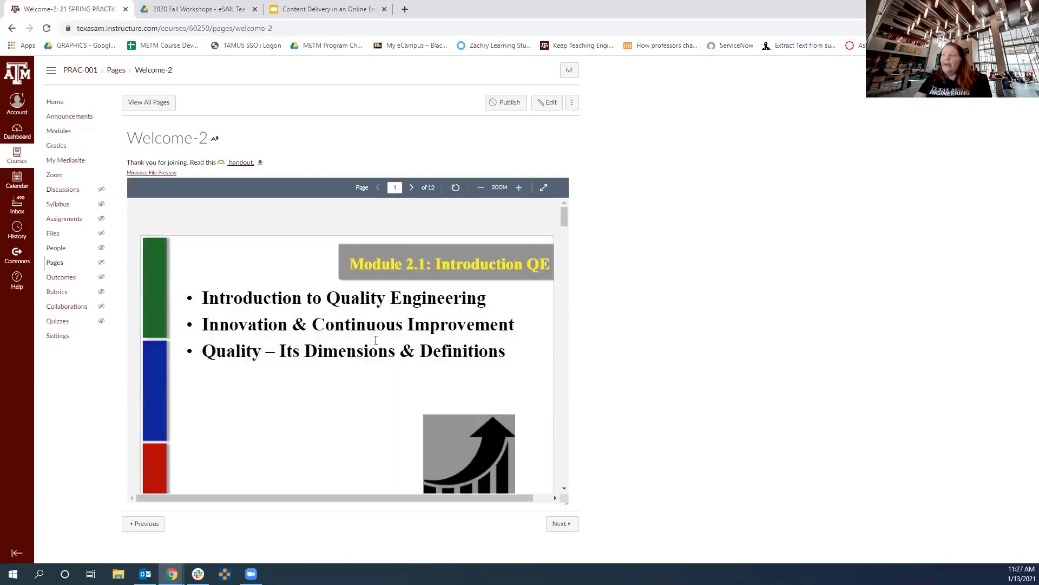
pyautogui.scroll(-1, 376, 339)
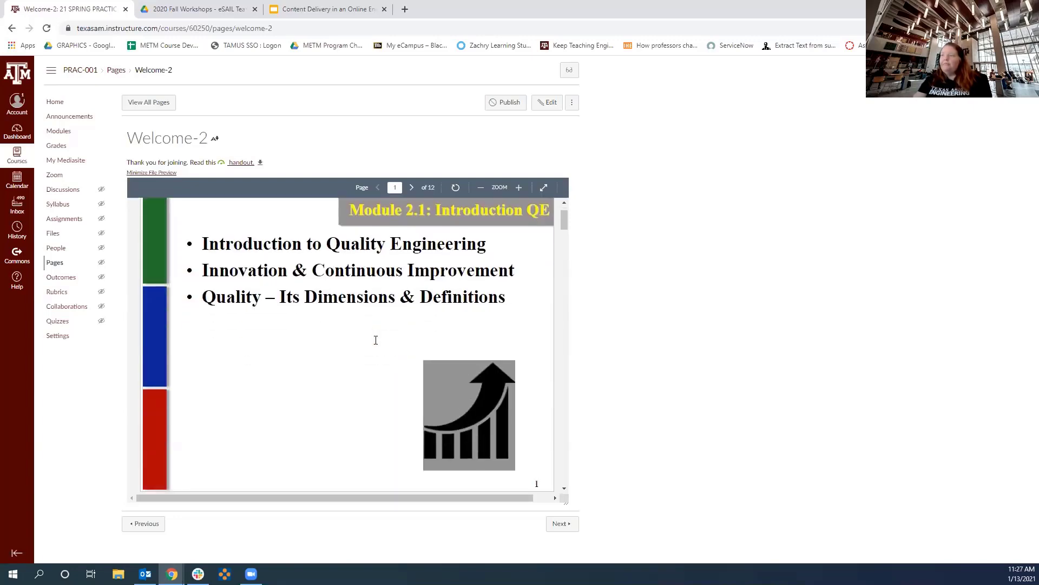
pyautogui.scroll(-12, 376, 339)
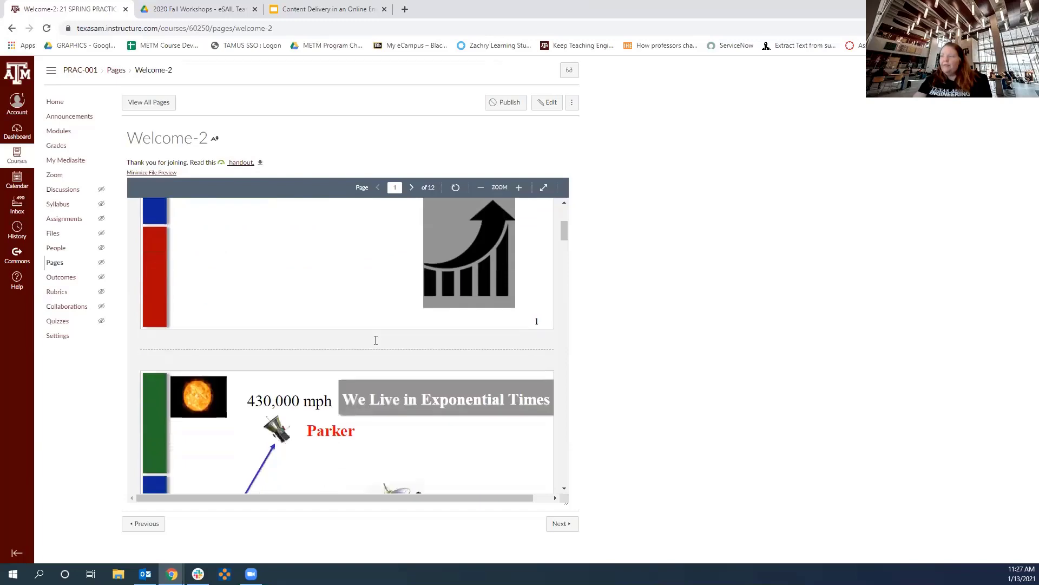
# Continue through the handout preview as far as the "What is Quality?" slide.
pyautogui.scroll(-15, 376, 344)
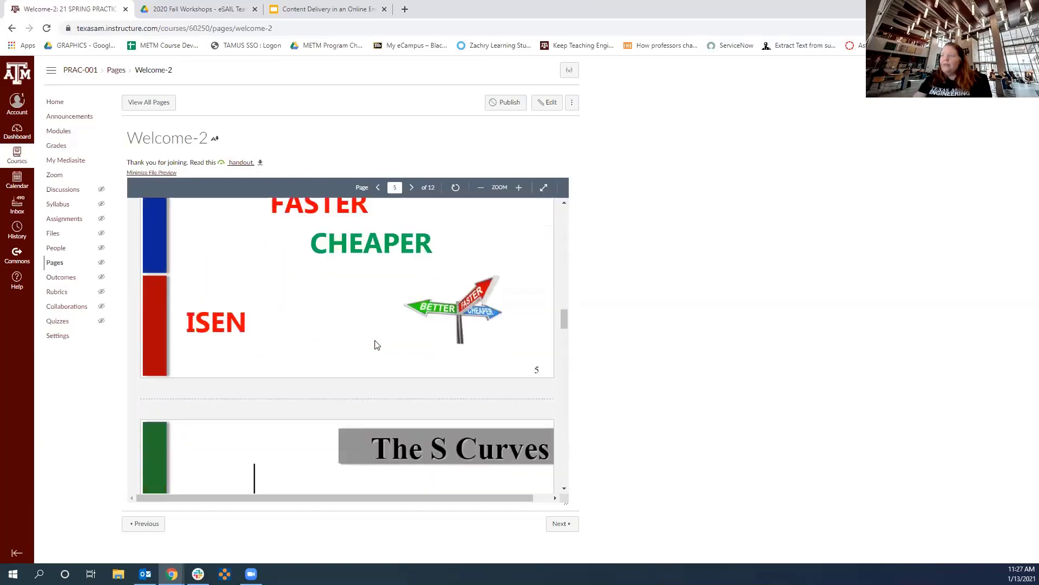
pyautogui.scroll(-4, 377, 345)
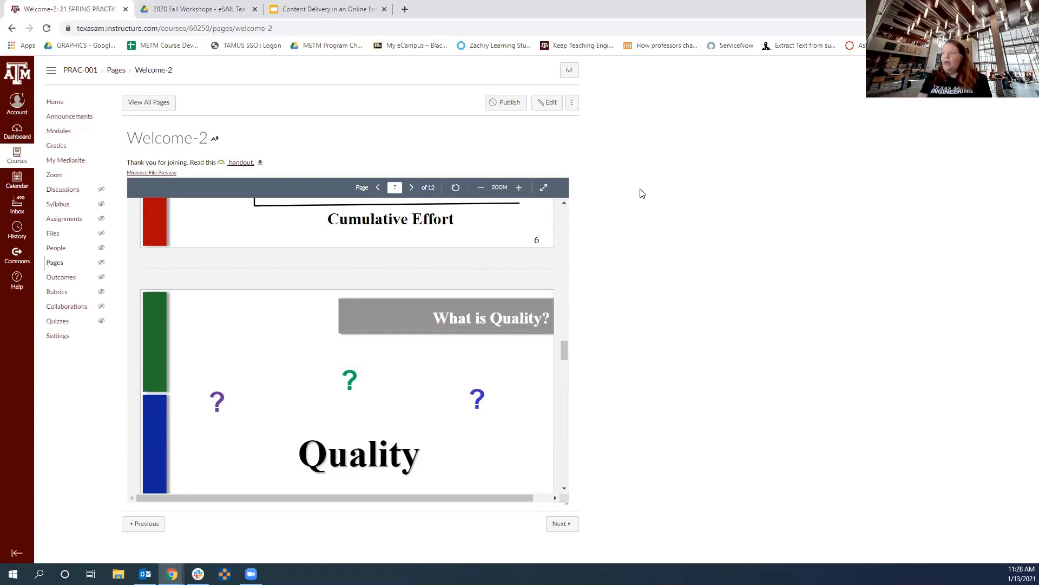
# Edit the Welcome-2 page and add the line "Watch video" above the "Thank you for joining" sentence.
pyautogui.click(550, 107)
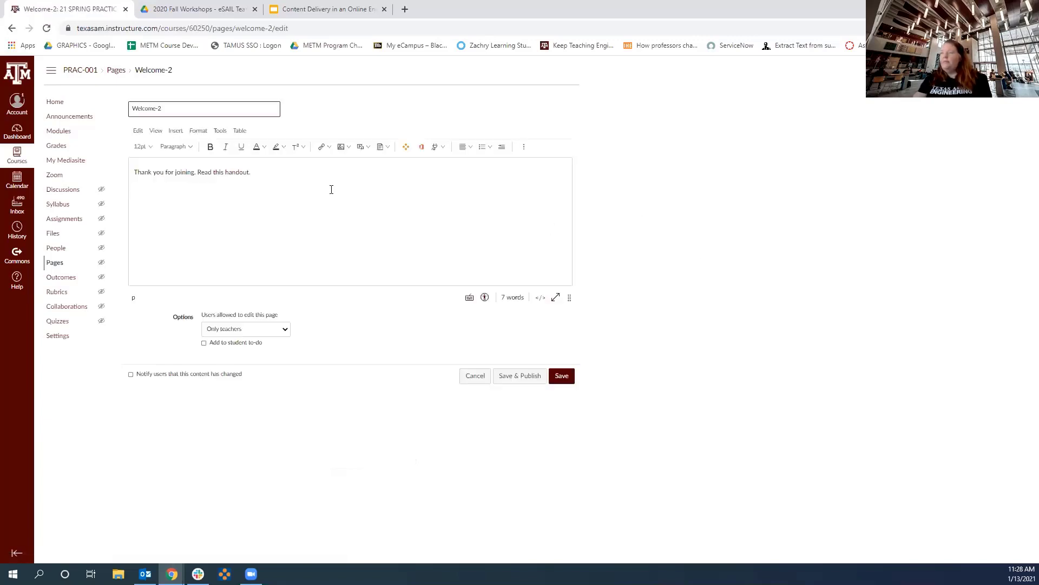
pyautogui.click(133, 171)
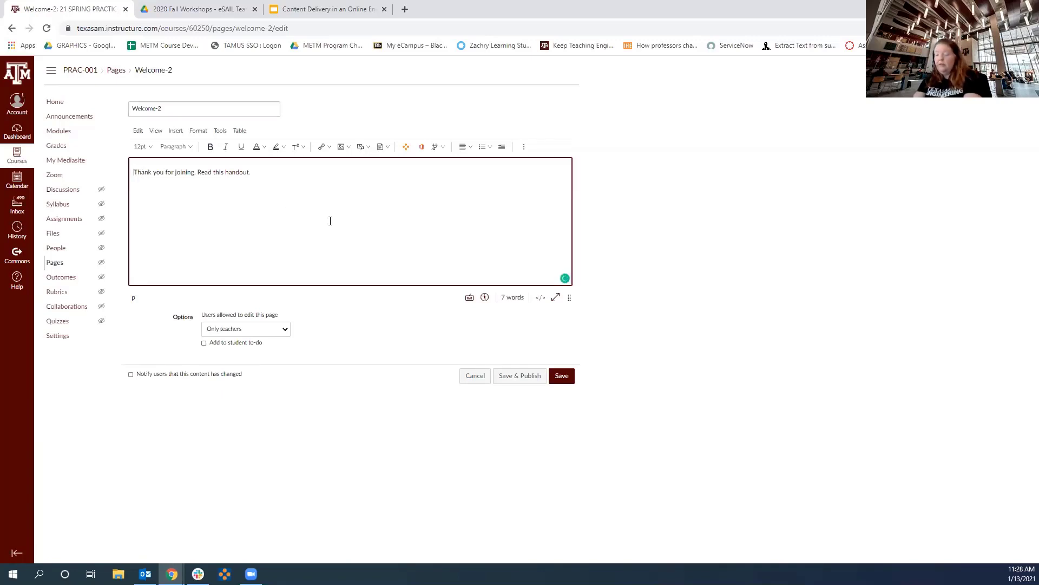
pyautogui.write('Watch ')
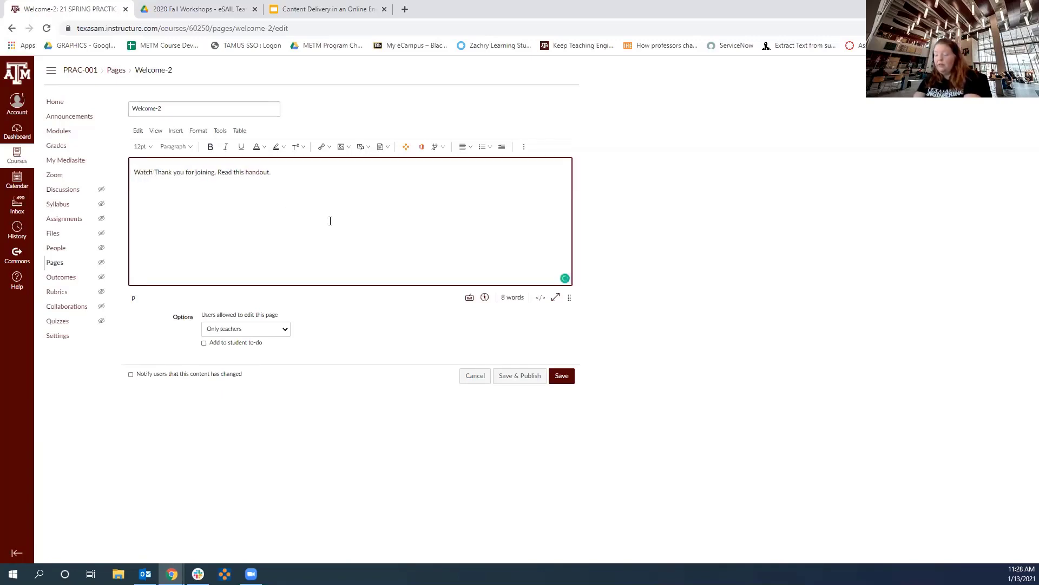
pyautogui.write('video')
pyautogui.press('Return')
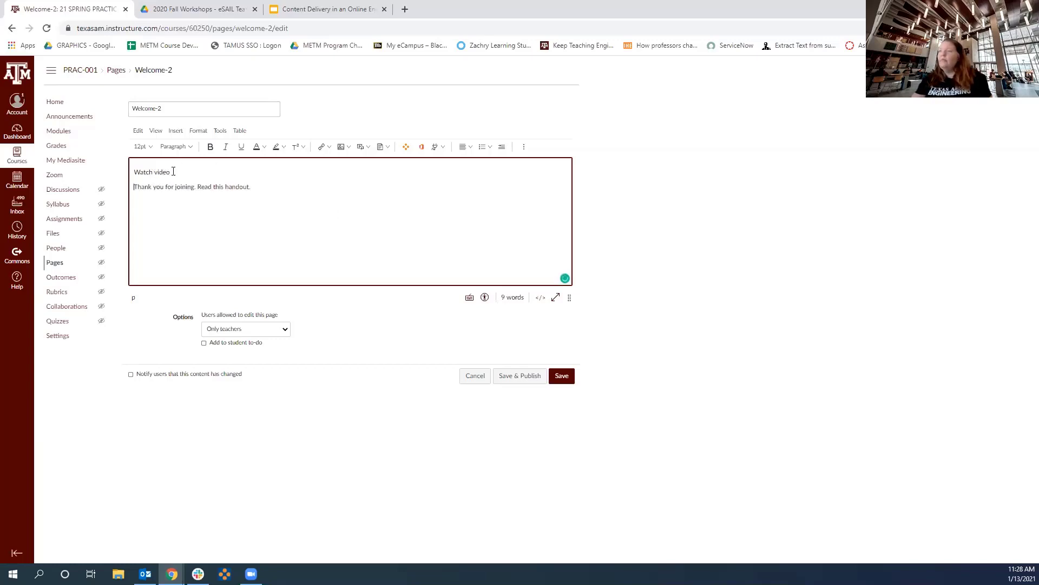
# Open the embed code dialog for the end of the "Watch video" line and close it without submitting any code.
pyautogui.moveTo(173, 172); pyautogui.dragTo(155, 171)
pyautogui.click(176, 173)
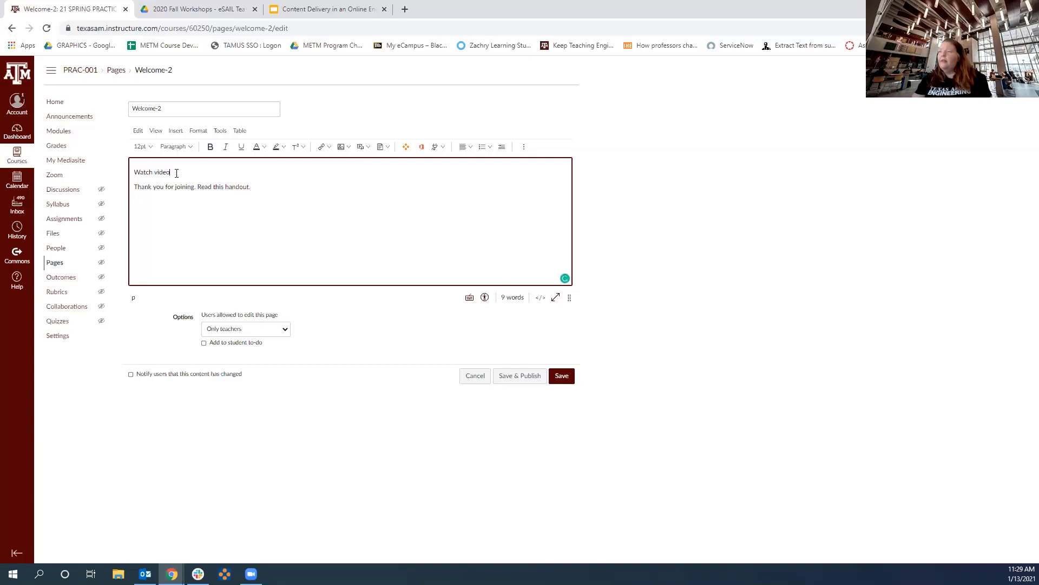
pyautogui.click(176, 132)
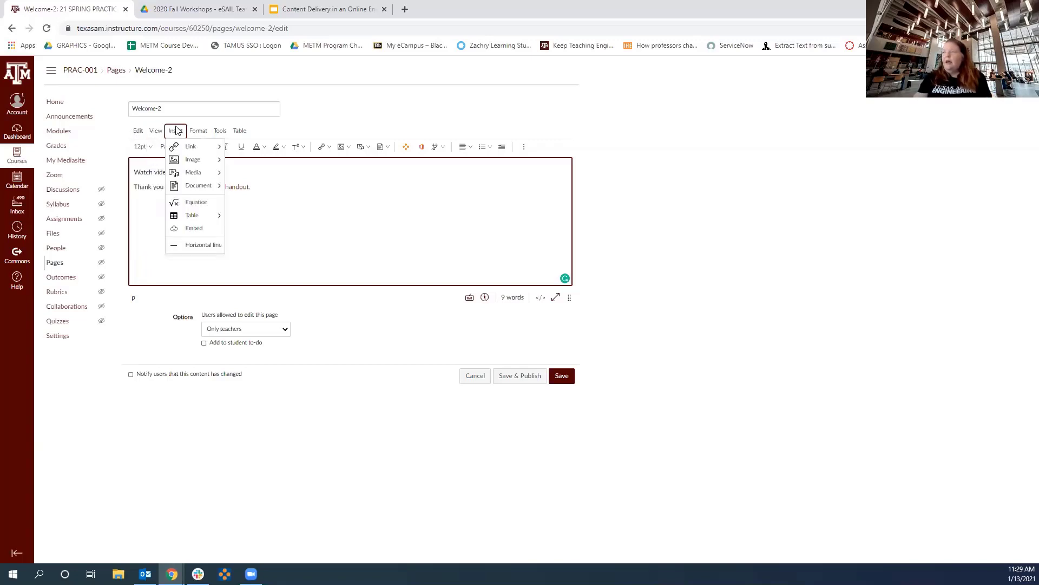
pyautogui.click(200, 231)
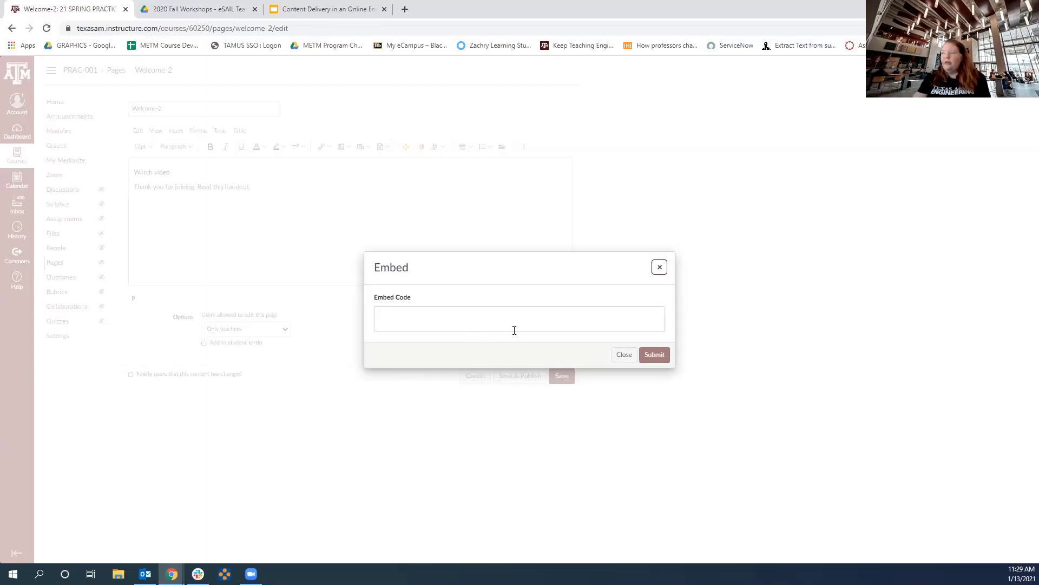
pyautogui.click(624, 355)
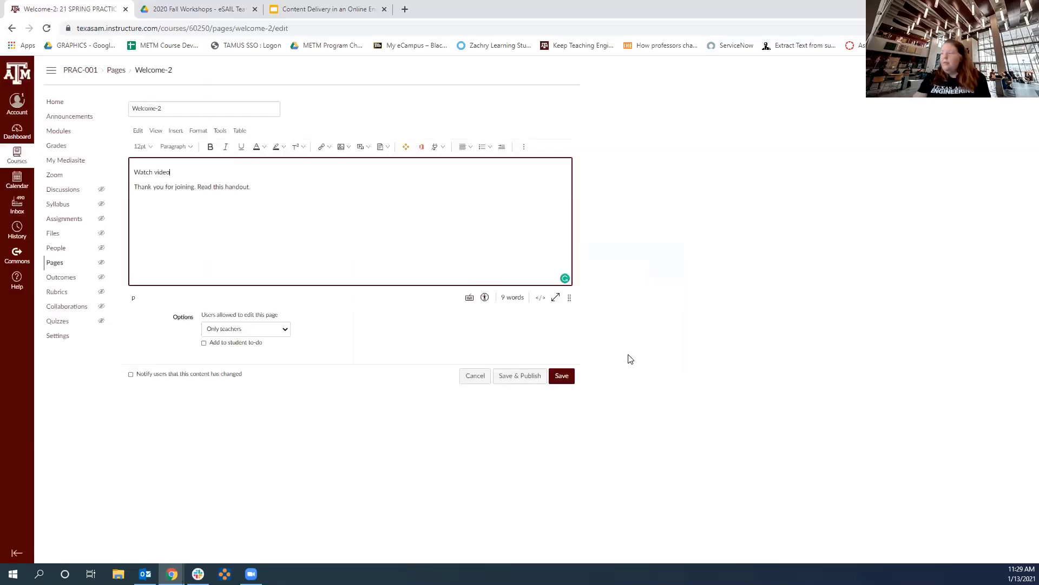
# Add a blank line after the "Watch video" paragraph in the page's HTML source and save the page without publishing it.
pyautogui.click(540, 301)
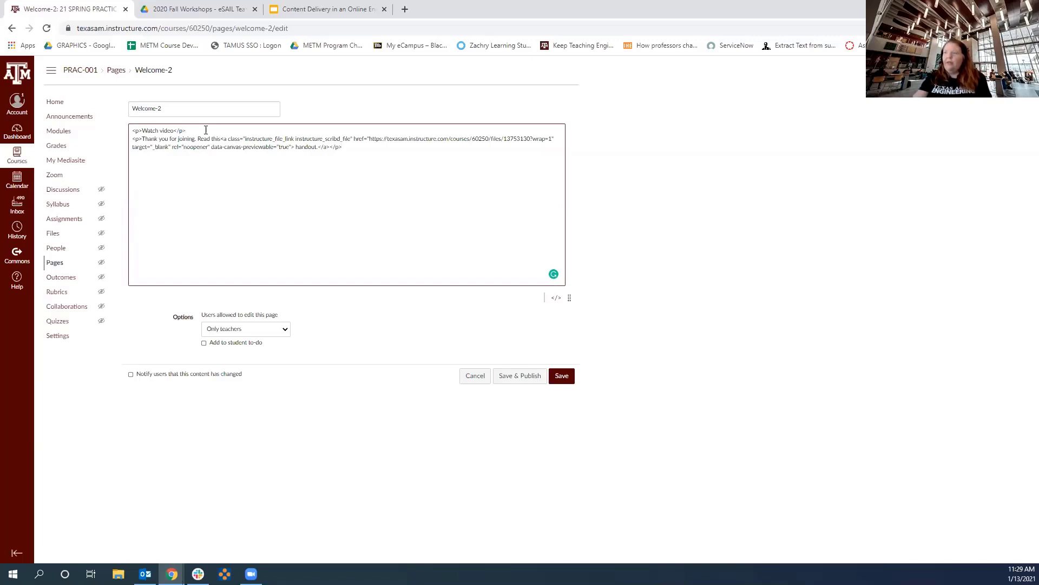
pyautogui.press('Return')
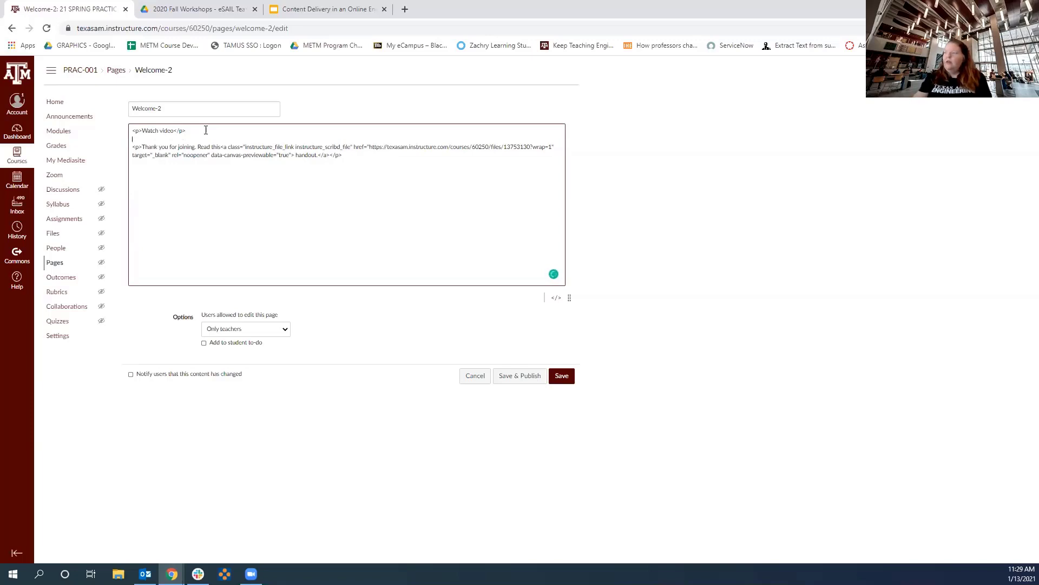
pyautogui.click(561, 377)
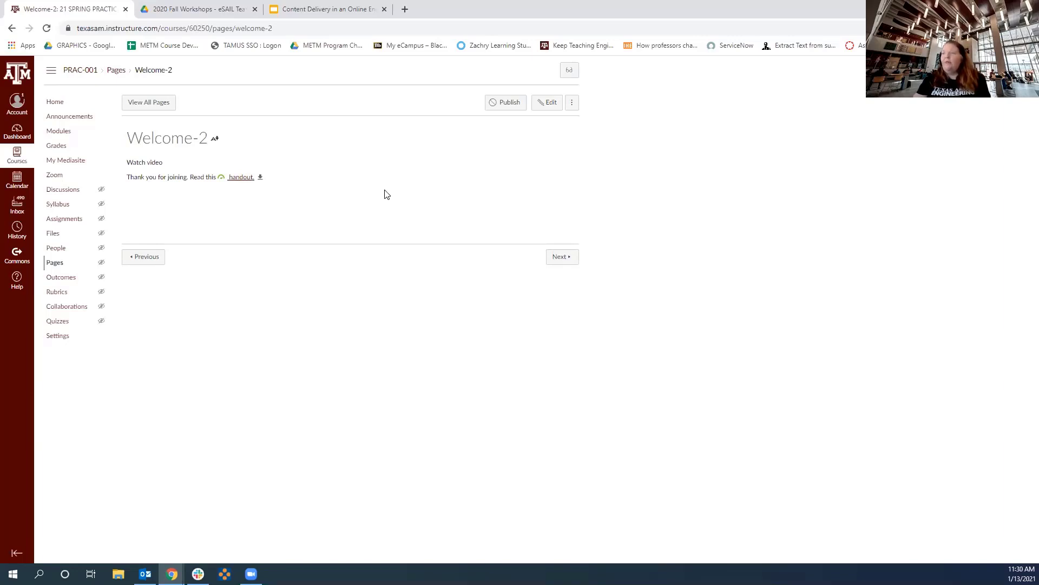
# Start adding an External Tool item to Module 1. Introduction and look through the available tools.
pyautogui.click(65, 136)
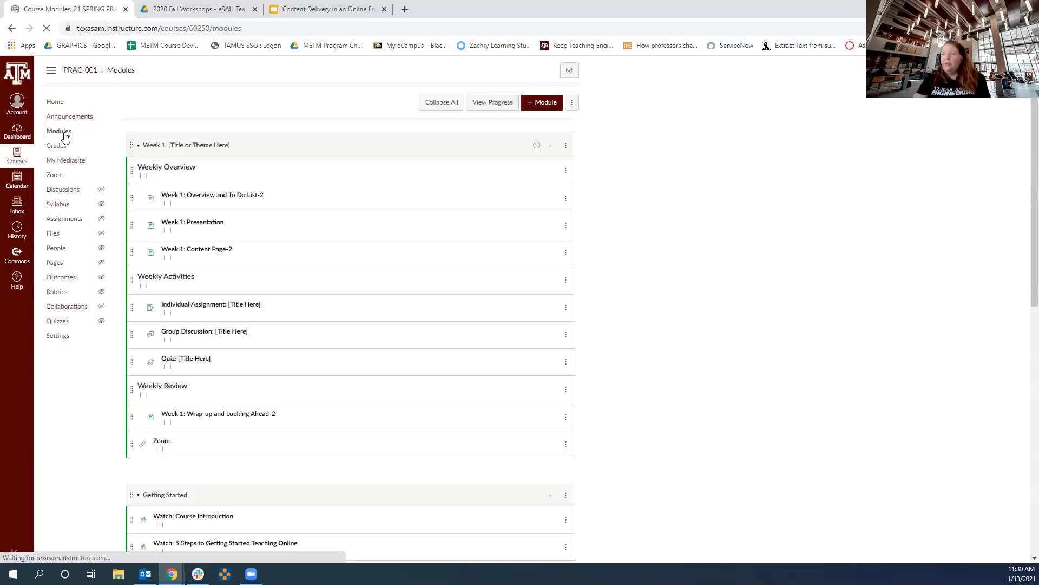
pyautogui.scroll(-8, 63, 135)
pyautogui.click(553, 284)
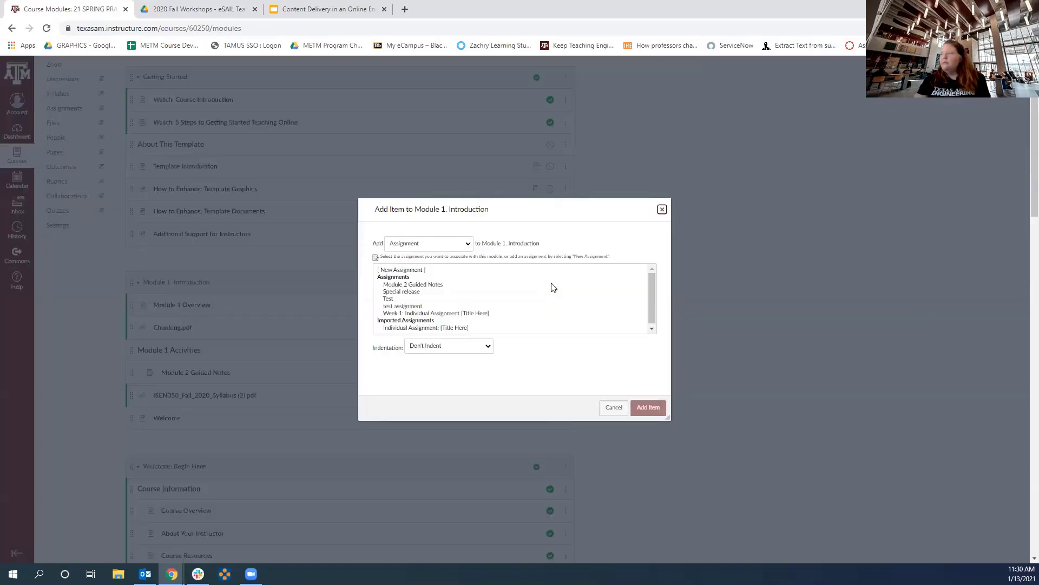
pyautogui.click(469, 245)
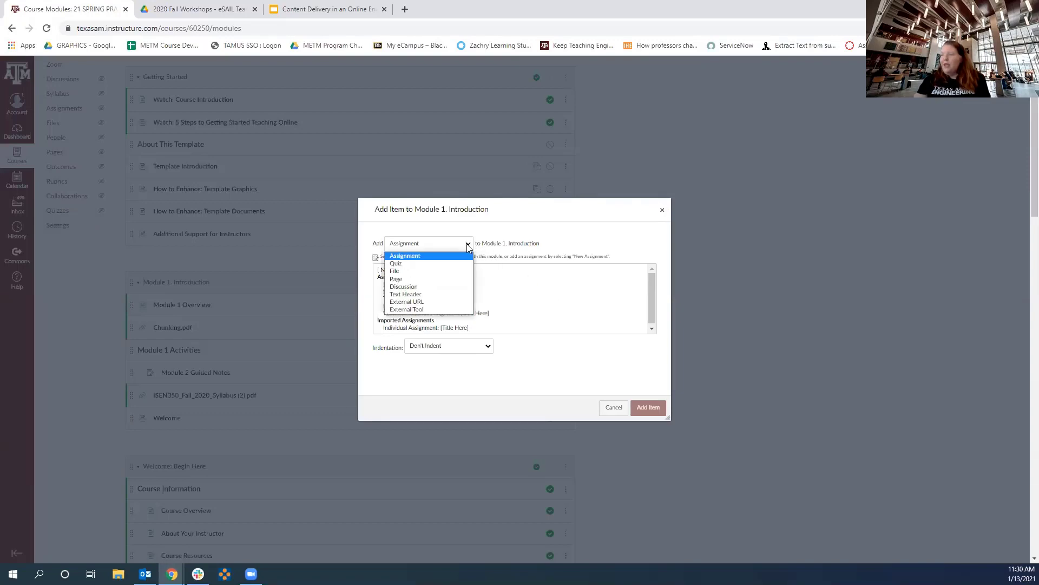
pyautogui.click(425, 310)
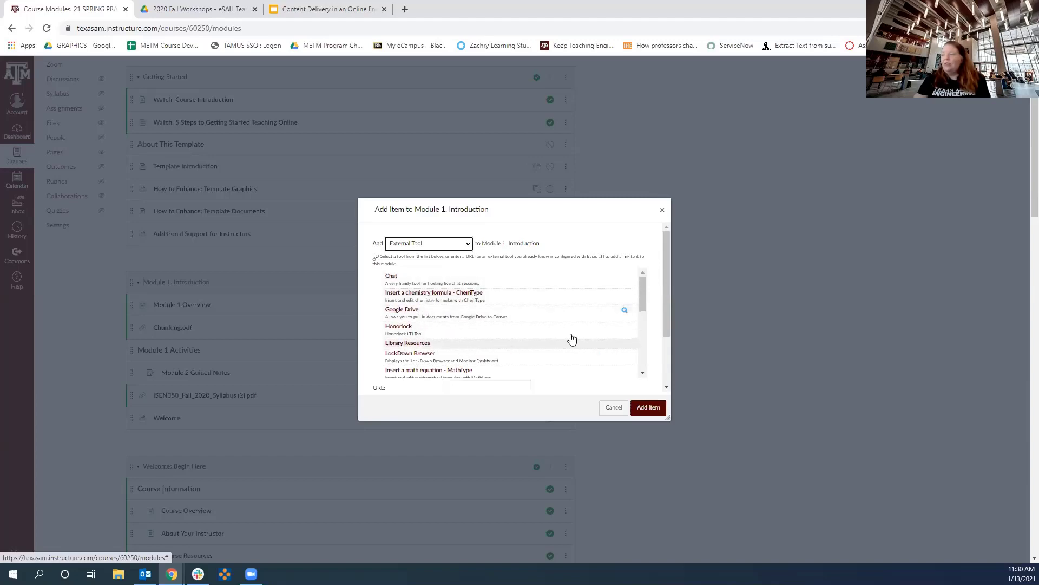
pyautogui.moveTo(644, 291); pyautogui.dragTo(640, 357)
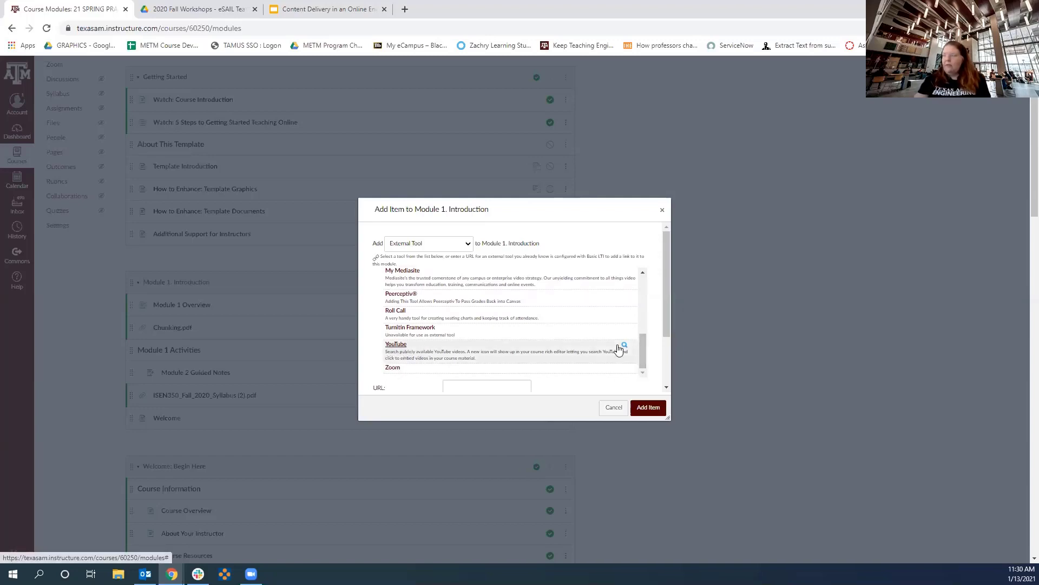
pyautogui.moveTo(644, 341); pyautogui.dragTo(643, 306)
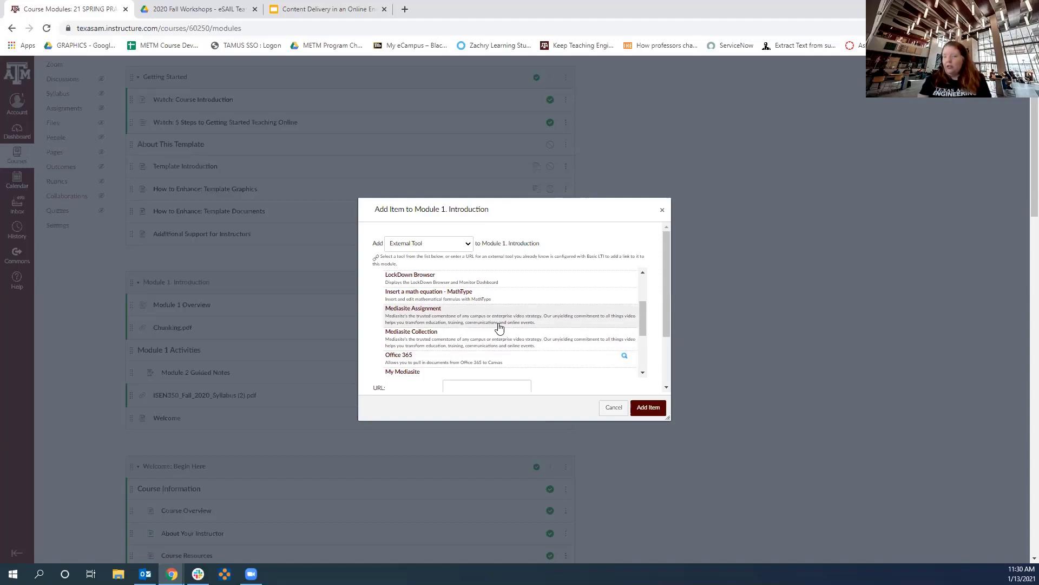
pyautogui.scroll(1, 499, 329)
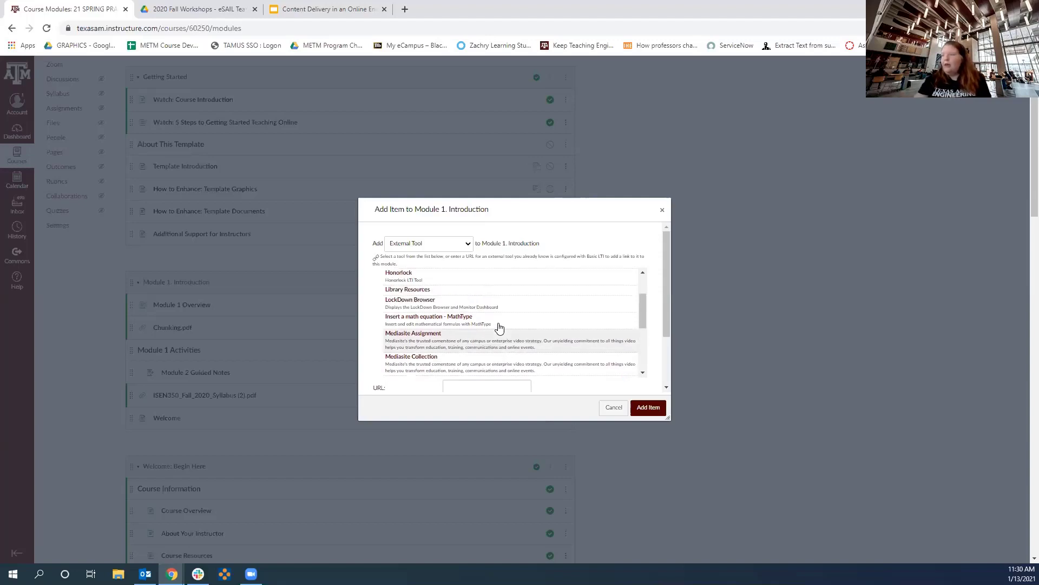
pyautogui.scroll(1, 498, 327)
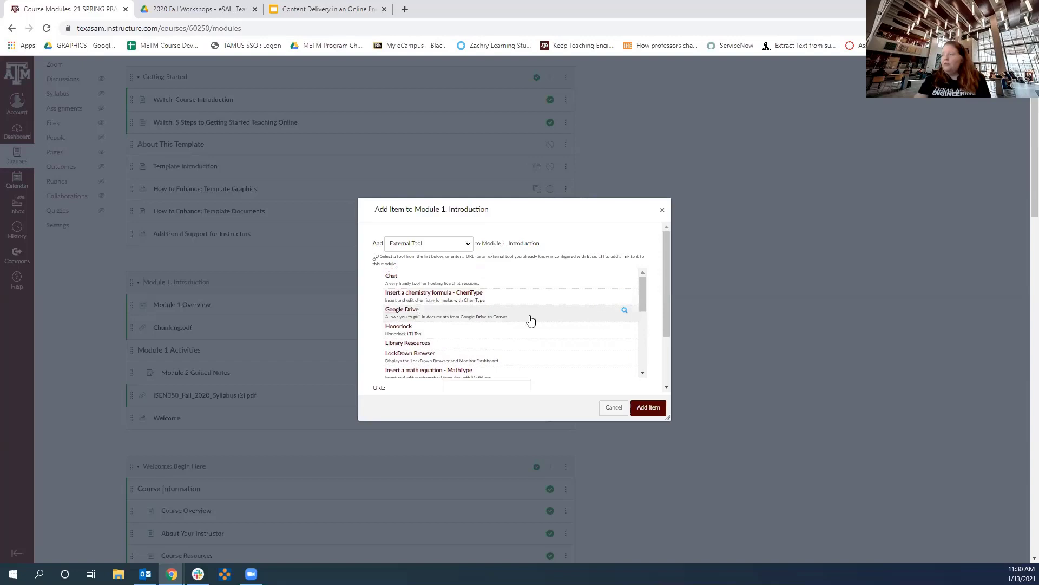
# Add Lecture_2_1.mp4 from the EGR 101 Lecture Videos folder in Google Drive to Module 1. Introduction.
pyautogui.click(411, 315)
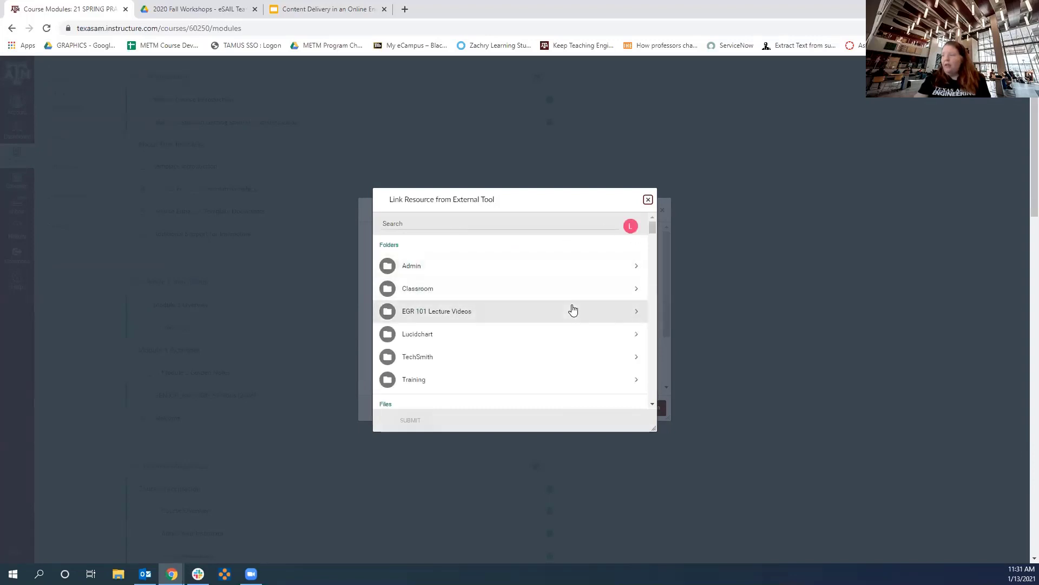
pyautogui.click(459, 313)
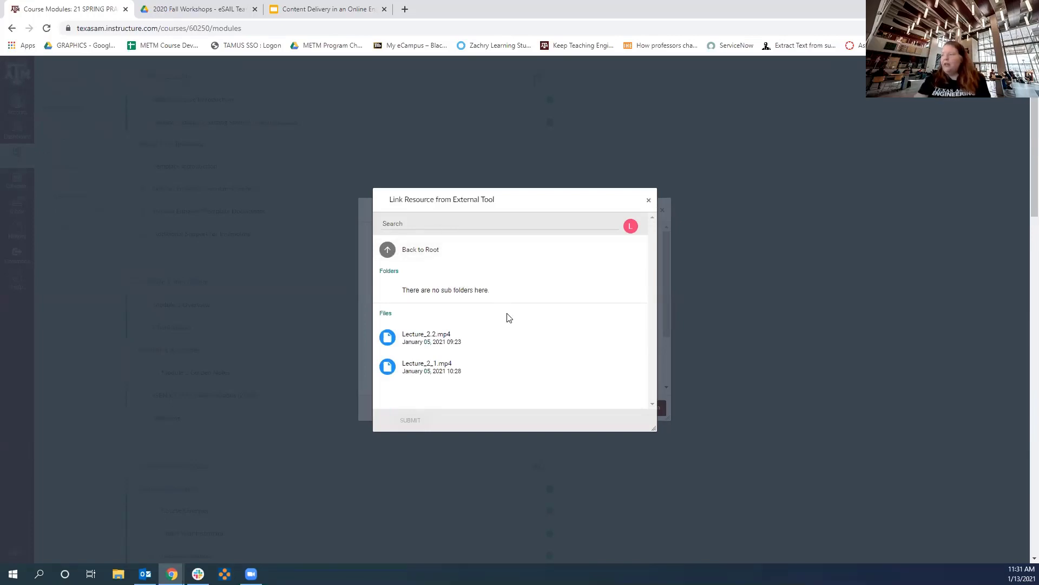
pyautogui.click(421, 368)
pyautogui.click(411, 422)
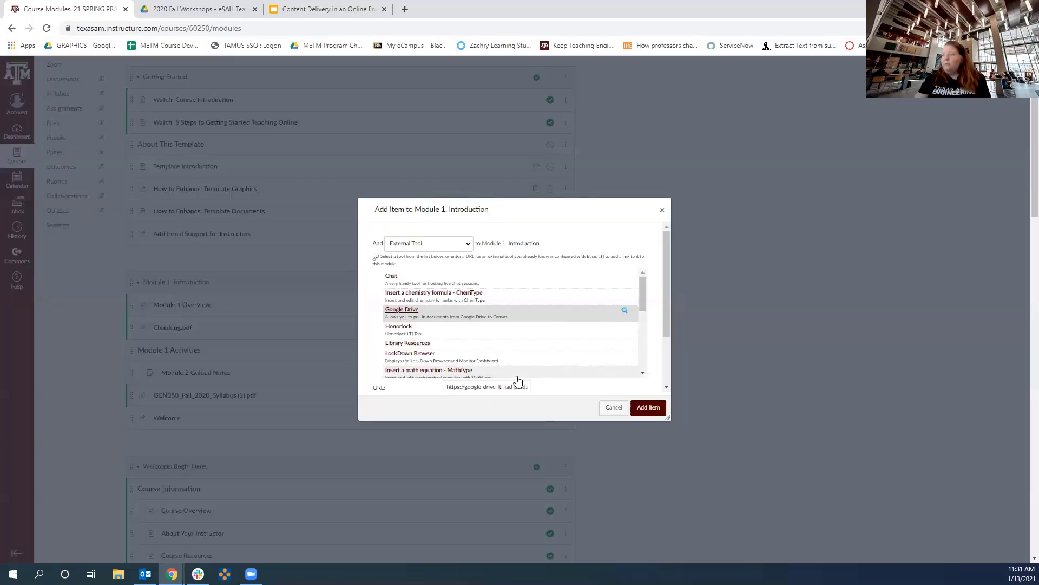
pyautogui.click(648, 410)
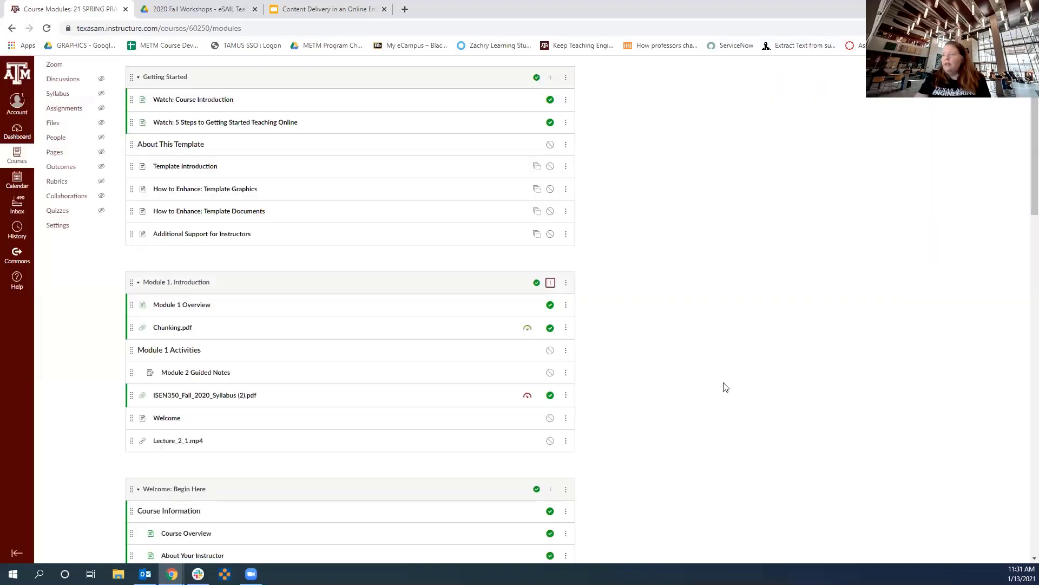
# View the Welcome page from Module 1. Introduction and continue to the module's next item, the Lecture_2_1.mp4 video.
pyautogui.scroll(-1, 703, 388)
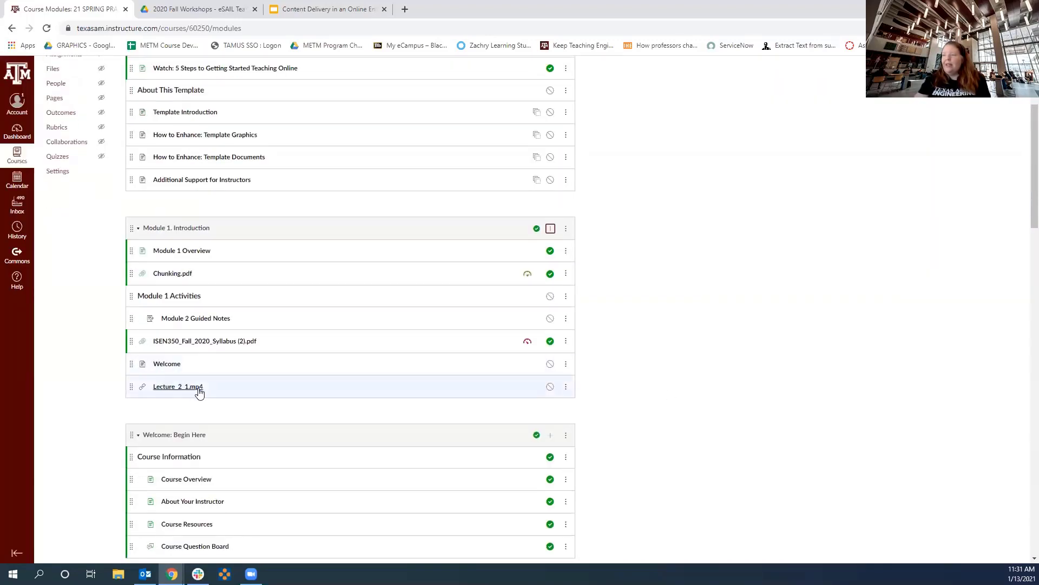
pyautogui.click(170, 368)
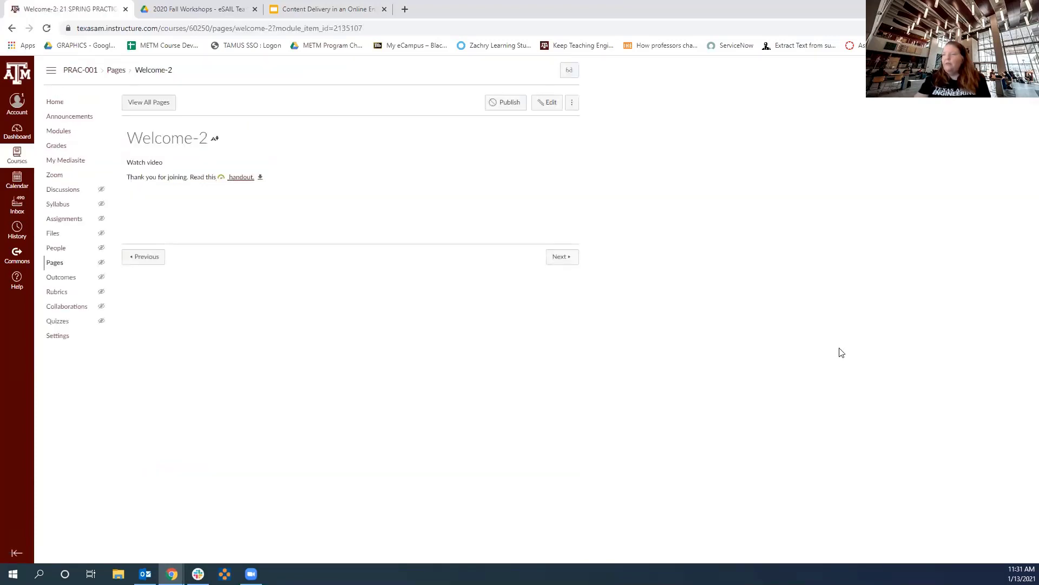
pyautogui.click(570, 261)
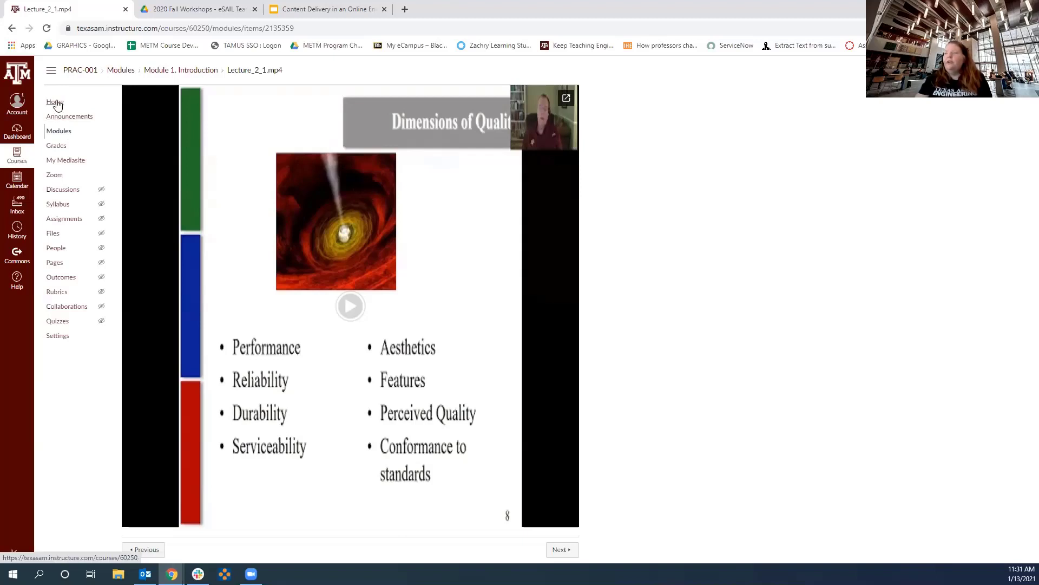
# Return to the course modules and review the items listed in Module 1. Introduction.
pyautogui.click(59, 131)
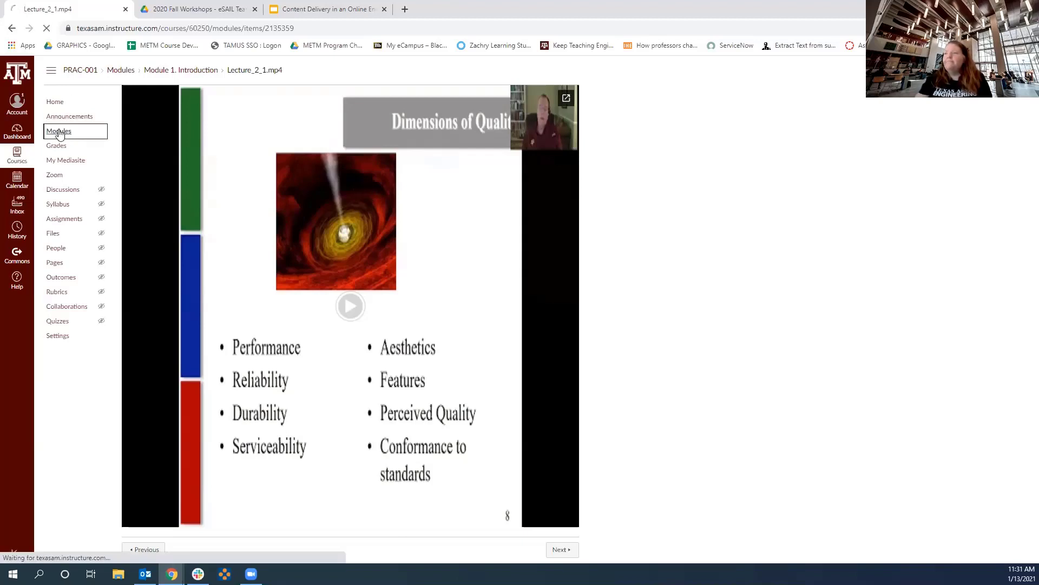
pyautogui.scroll(-2, 728, 206)
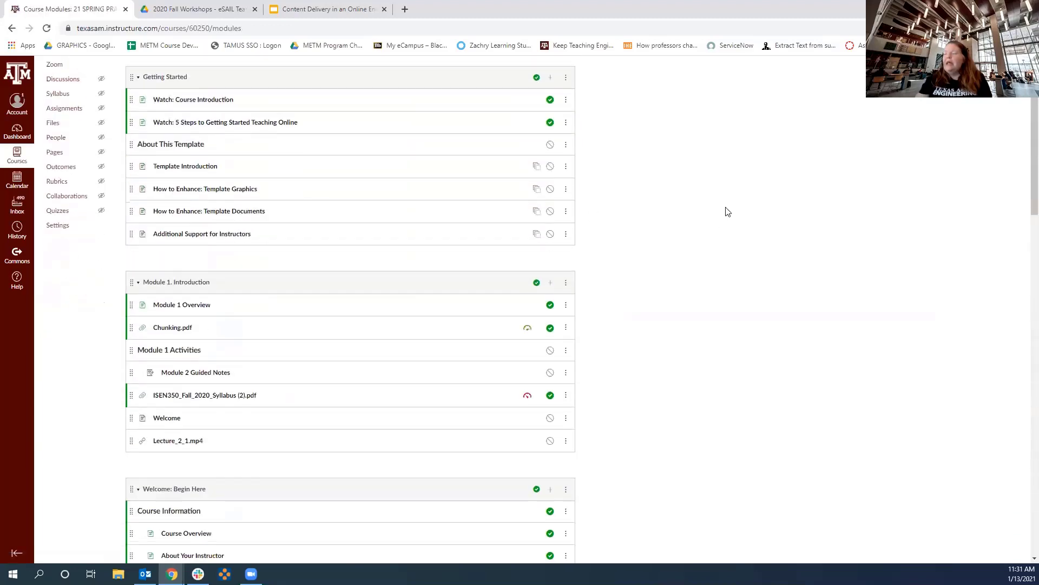
pyautogui.scroll(-2, 726, 248)
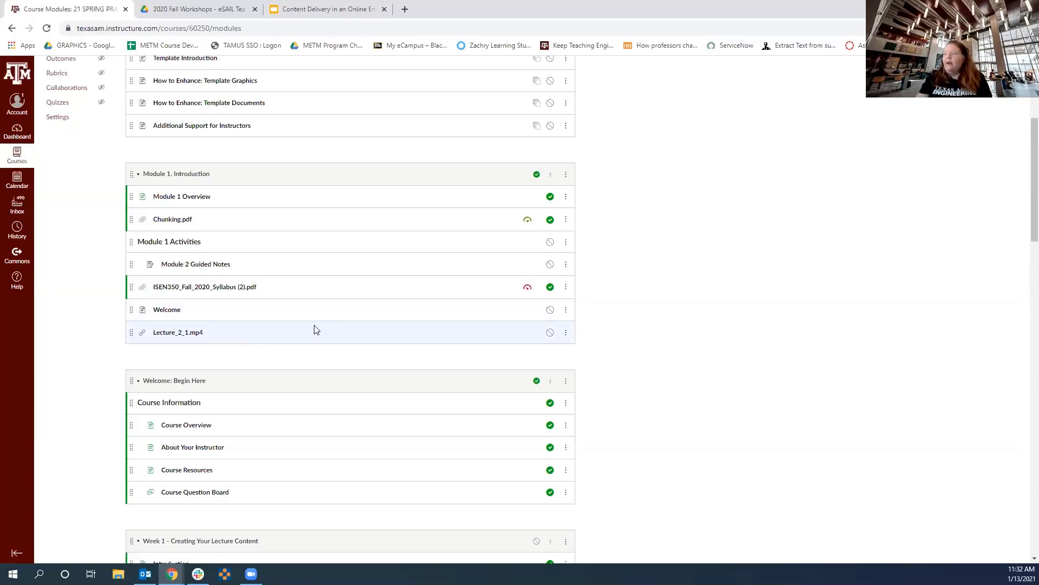
pyautogui.scroll(4, 332, 351)
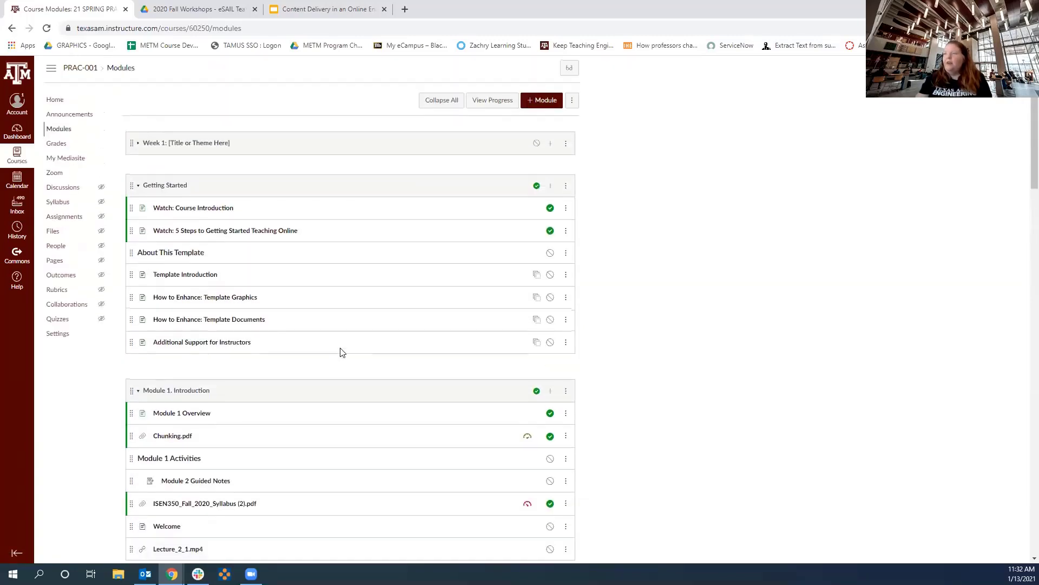
# Open the course home page for editing and look through its welcome message, student resource images and module buttons.
pyautogui.click(54, 102)
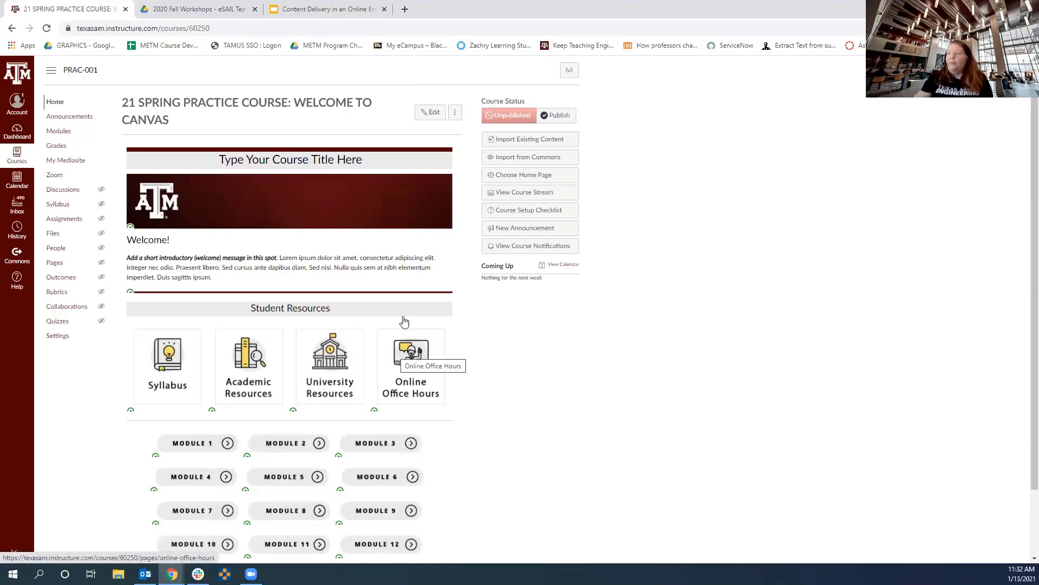
pyautogui.click(427, 113)
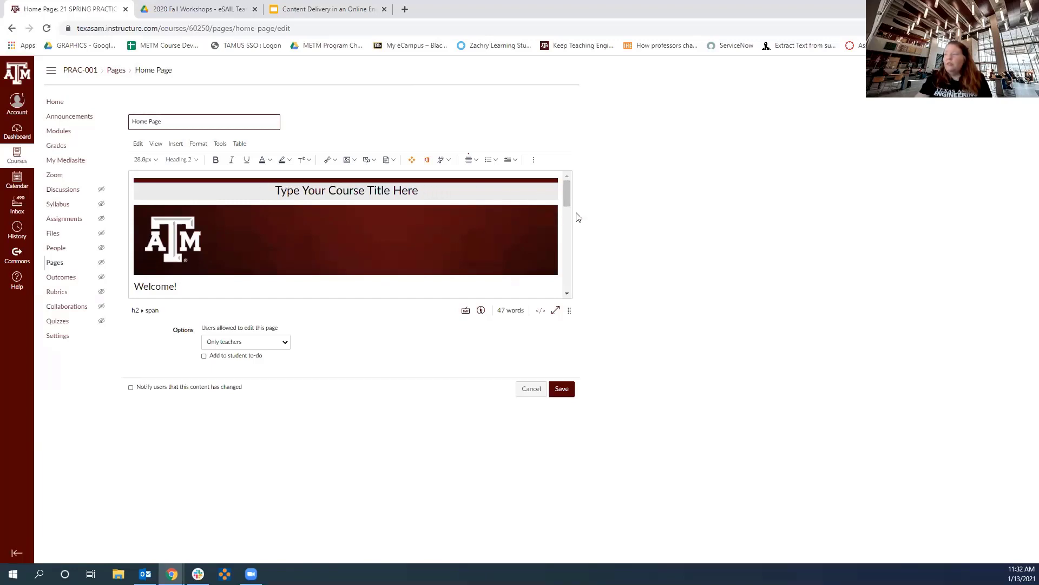
pyautogui.scroll(-2, 569, 199)
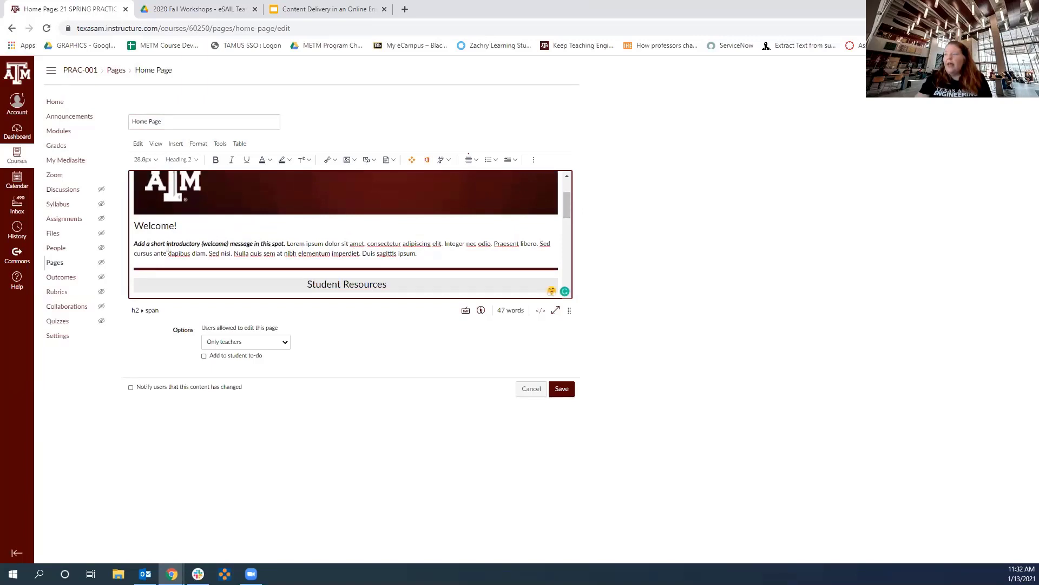
pyautogui.moveTo(565, 209); pyautogui.dragTo(564, 238)
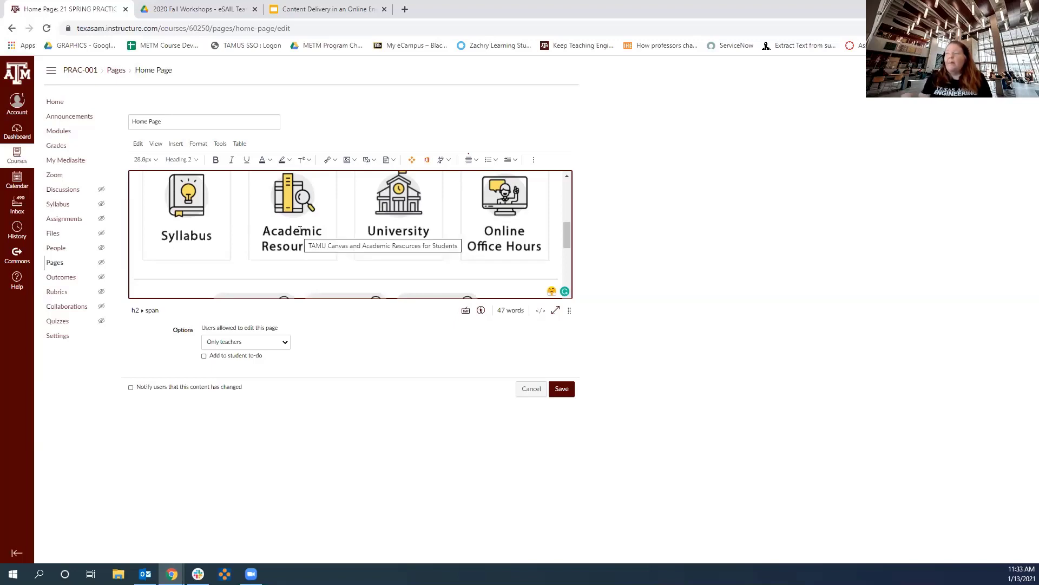
pyautogui.scroll(-3, 514, 228)
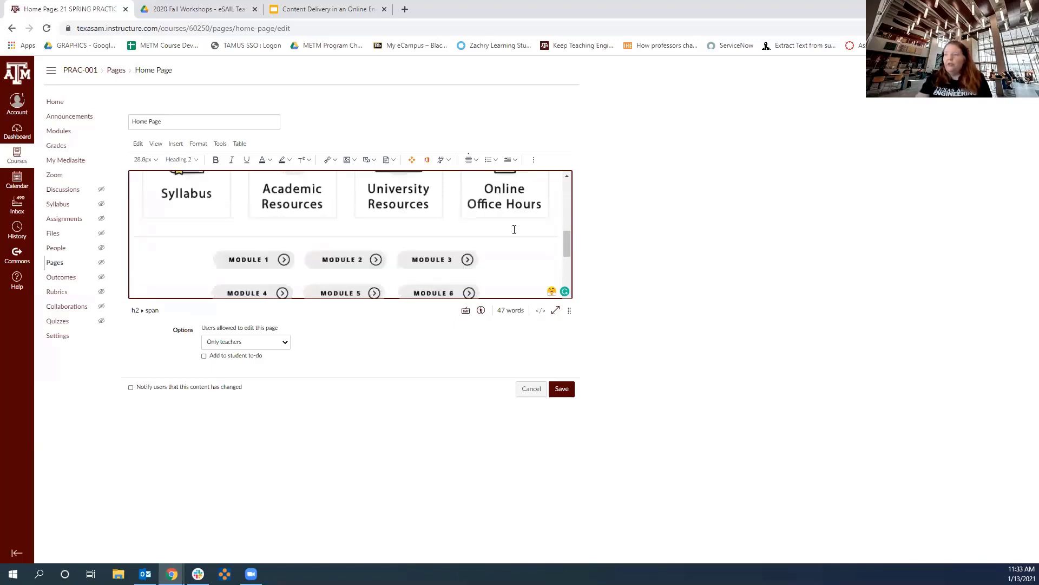
pyautogui.scroll(3, 515, 227)
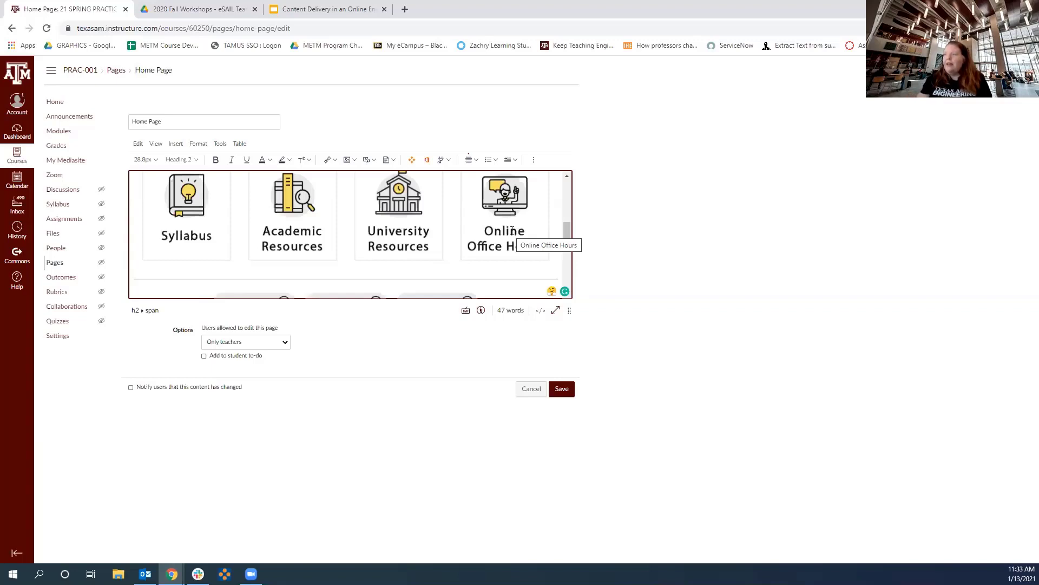
pyautogui.scroll(-1, 512, 230)
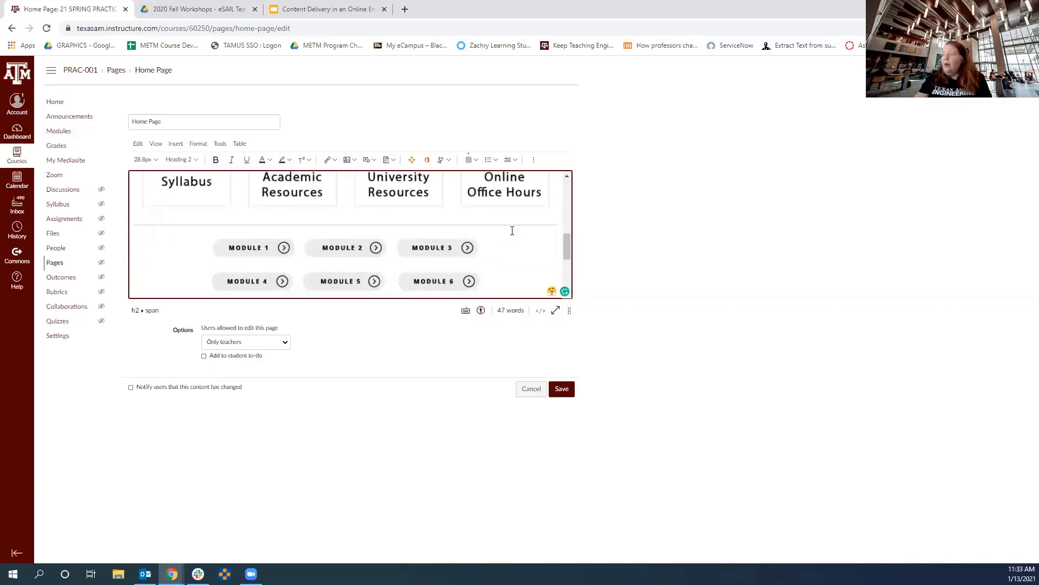
pyautogui.scroll(-1, 512, 231)
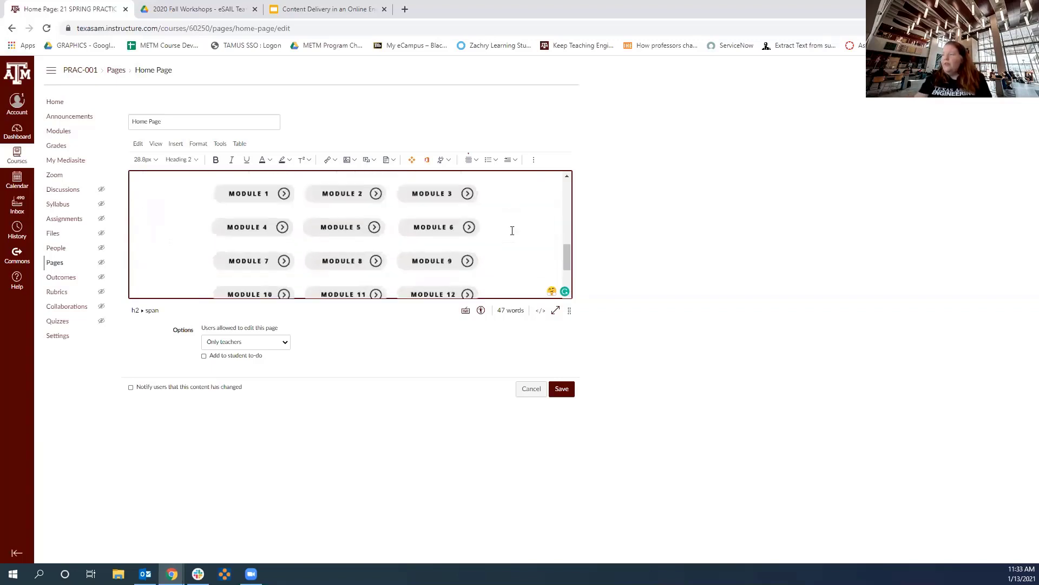
# Link the home page's MODULE 1 button image to the course module "Week 1 - Creating Your Lecture Content" and save the page.
pyautogui.click(244, 193)
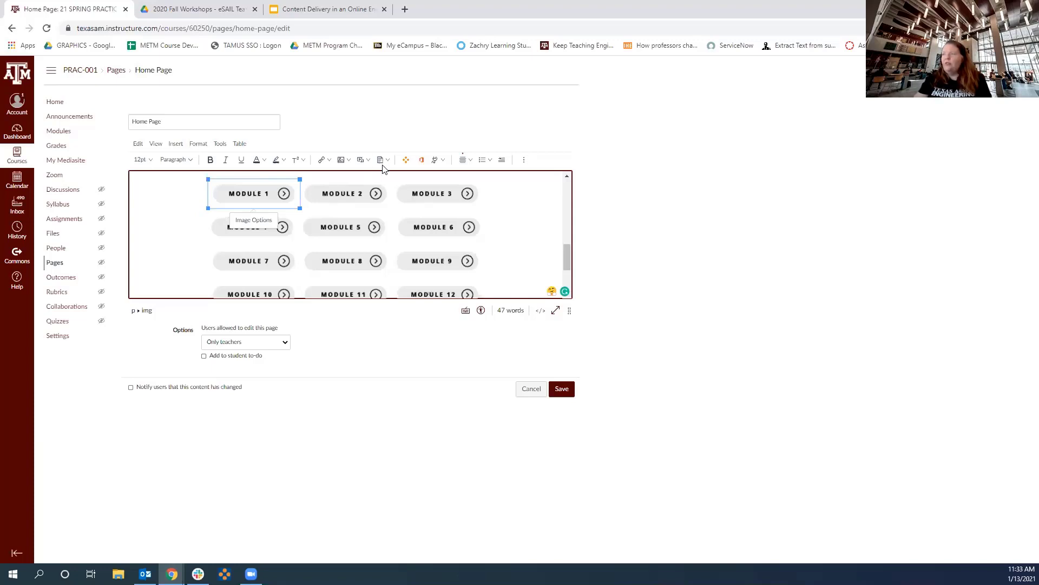
pyautogui.click(328, 162)
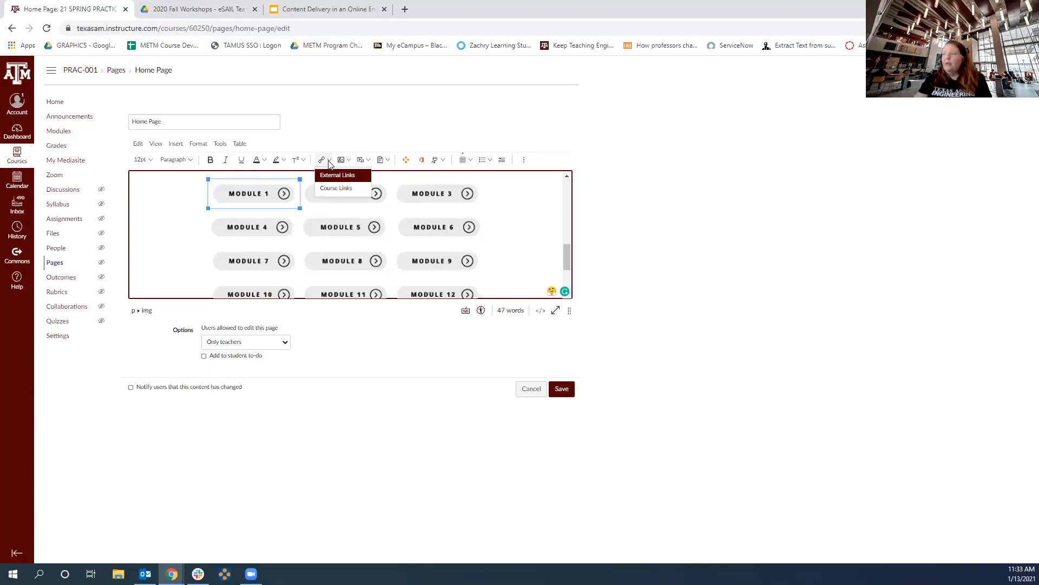
pyautogui.click(341, 191)
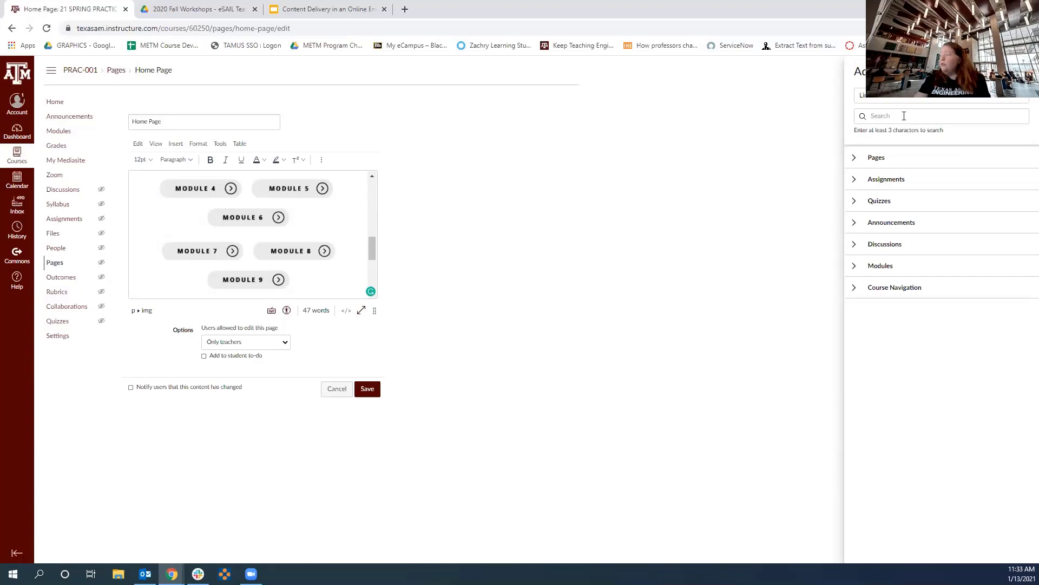
pyautogui.click(853, 266)
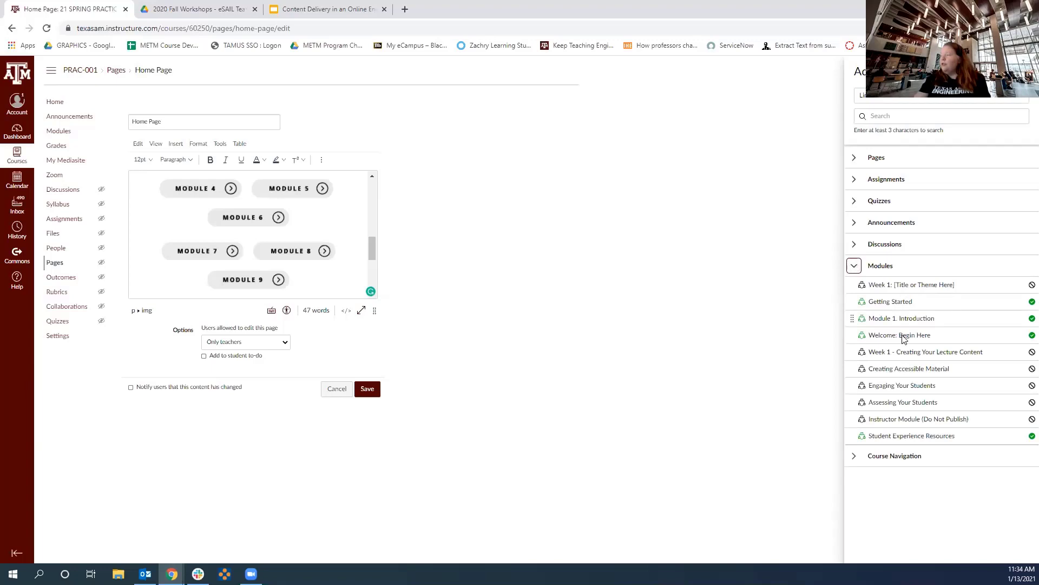
pyautogui.click(903, 353)
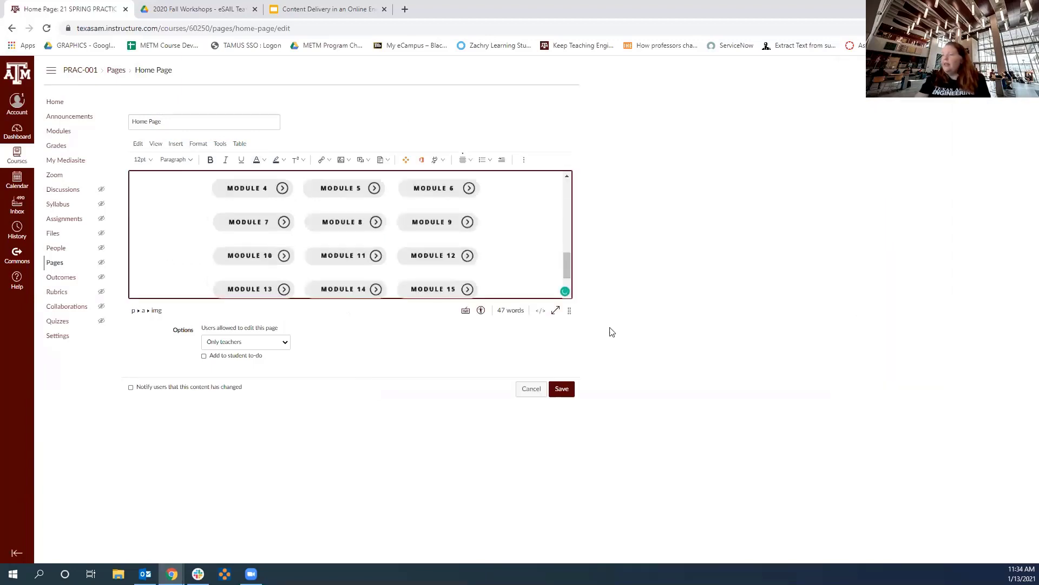
pyautogui.click(561, 389)
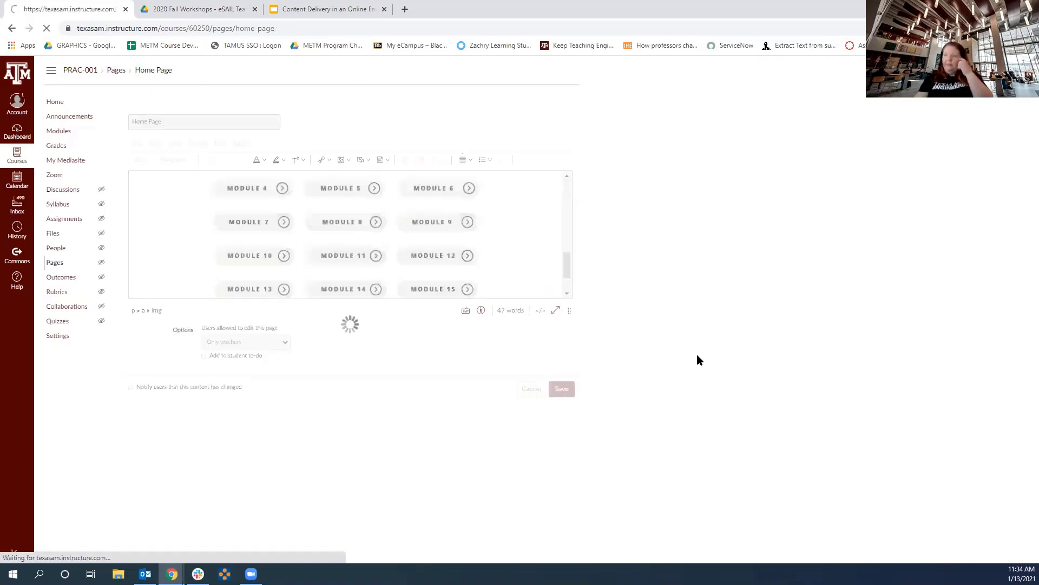
# Look over the saved home page, view the linked Online Office Hours page's placeholder text, and return to the home page.
pyautogui.scroll(-1, 671, 417)
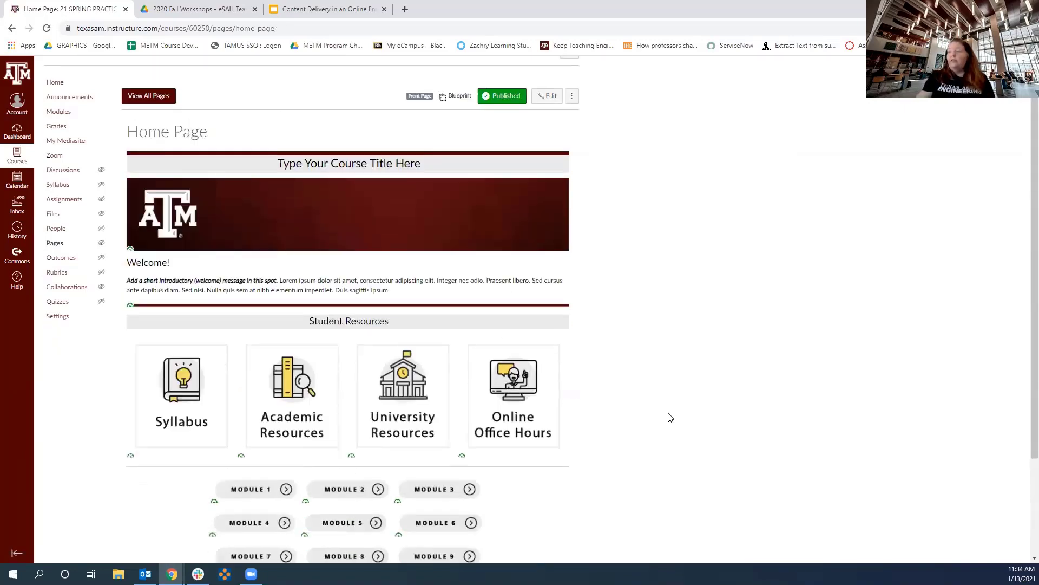
pyautogui.scroll(-3, 670, 417)
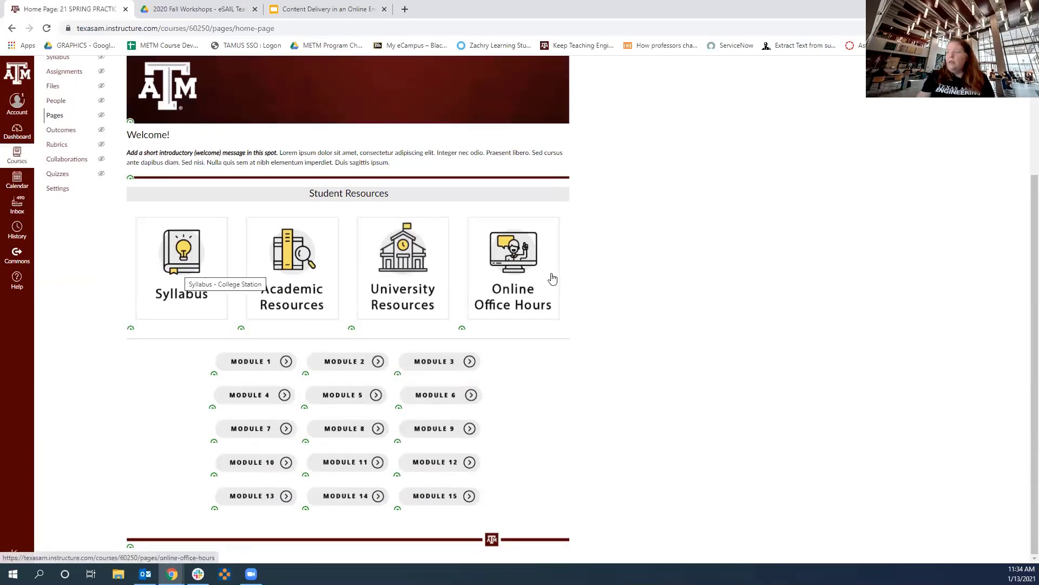
pyautogui.click(519, 274)
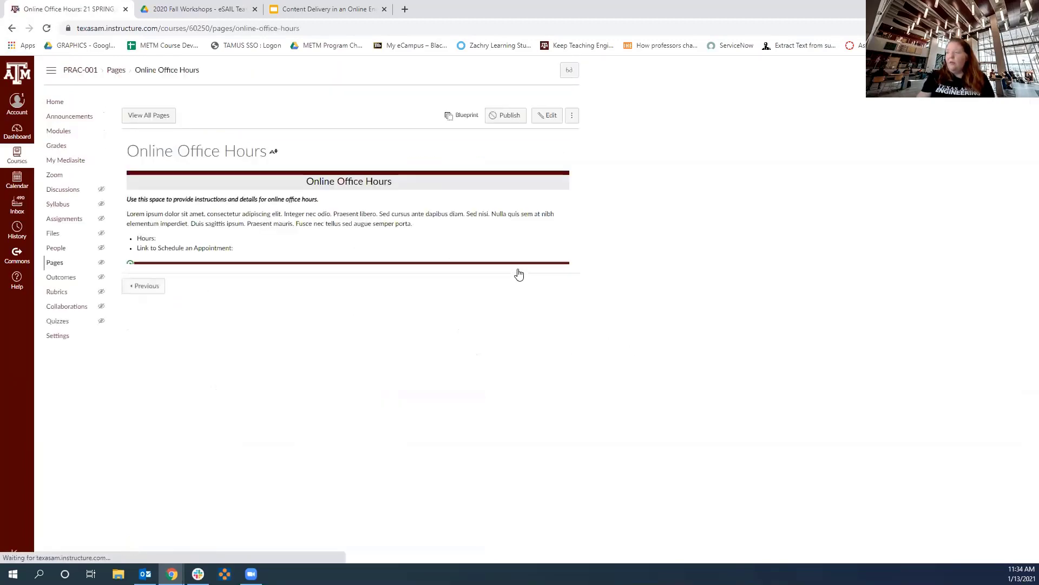
pyautogui.moveTo(134, 214); pyautogui.dragTo(222, 247)
pyautogui.click(12, 28)
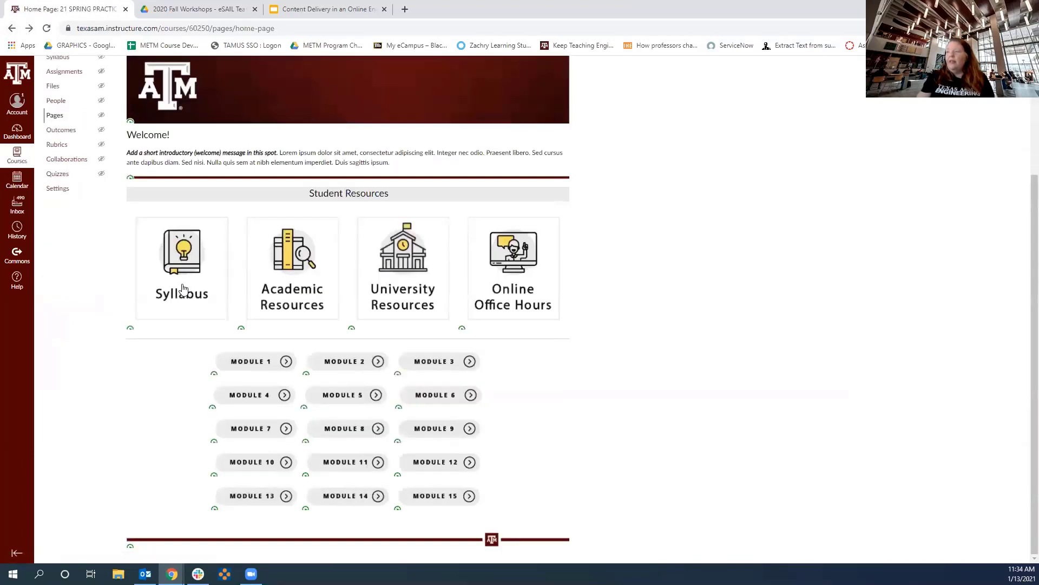
# Open the Syllabus page from the home page and review its course information and University Policies sections.
pyautogui.click(182, 275)
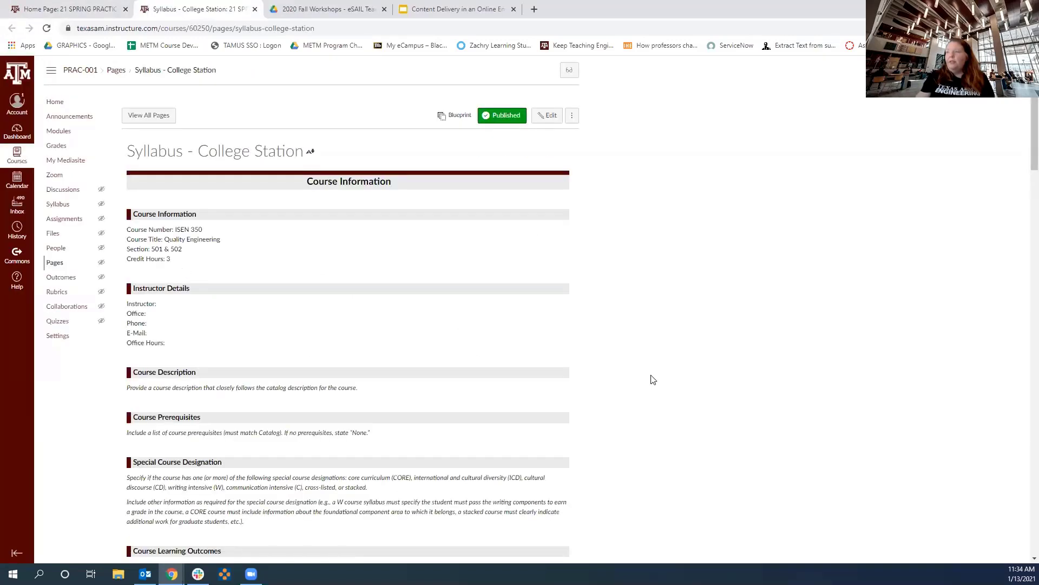
pyautogui.scroll(-1, 653, 380)
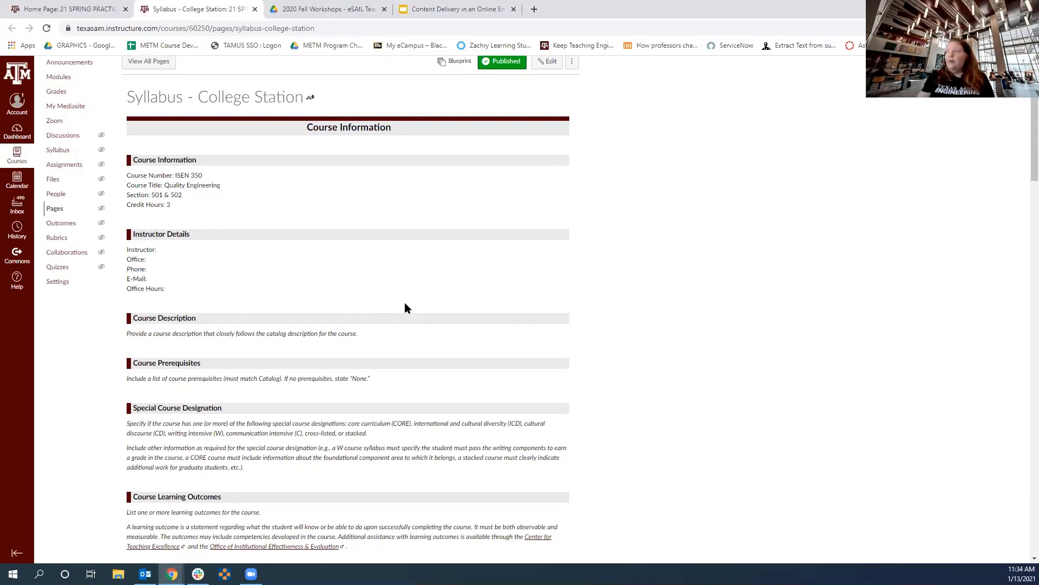
pyautogui.scroll(1, 546, 247)
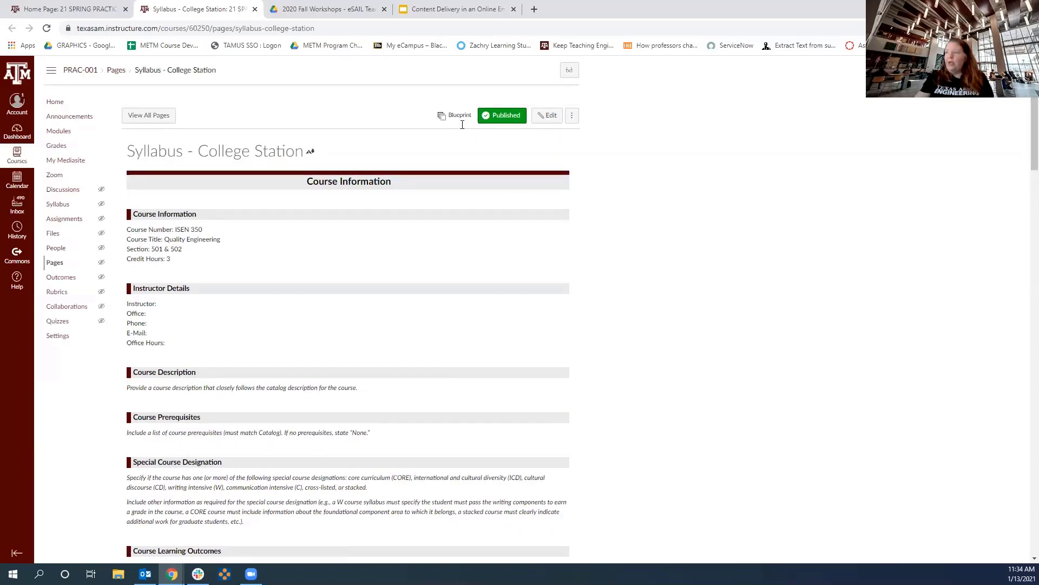
pyautogui.scroll(-4, 487, 316)
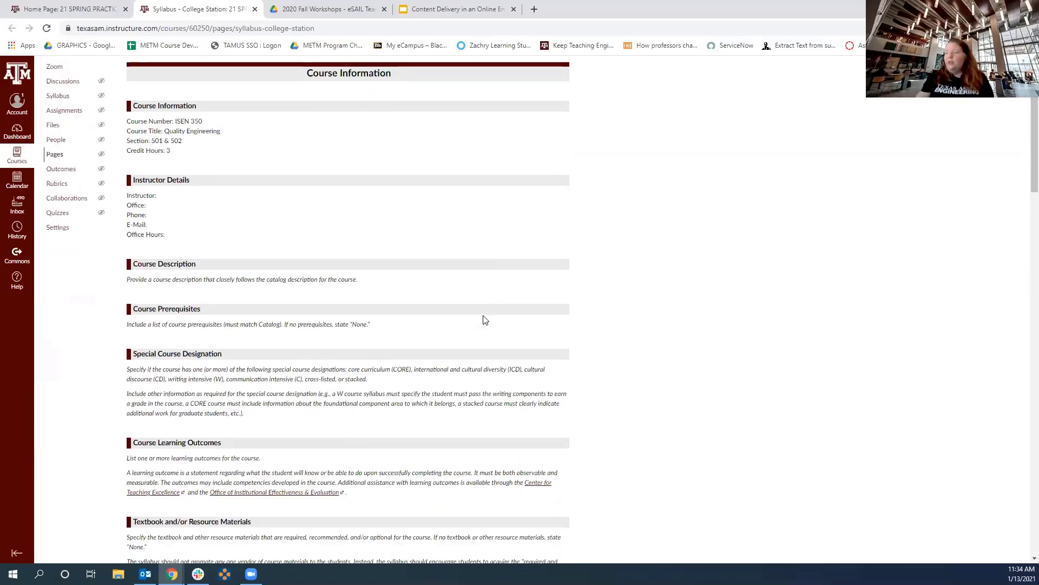
pyautogui.scroll(-6, 484, 316)
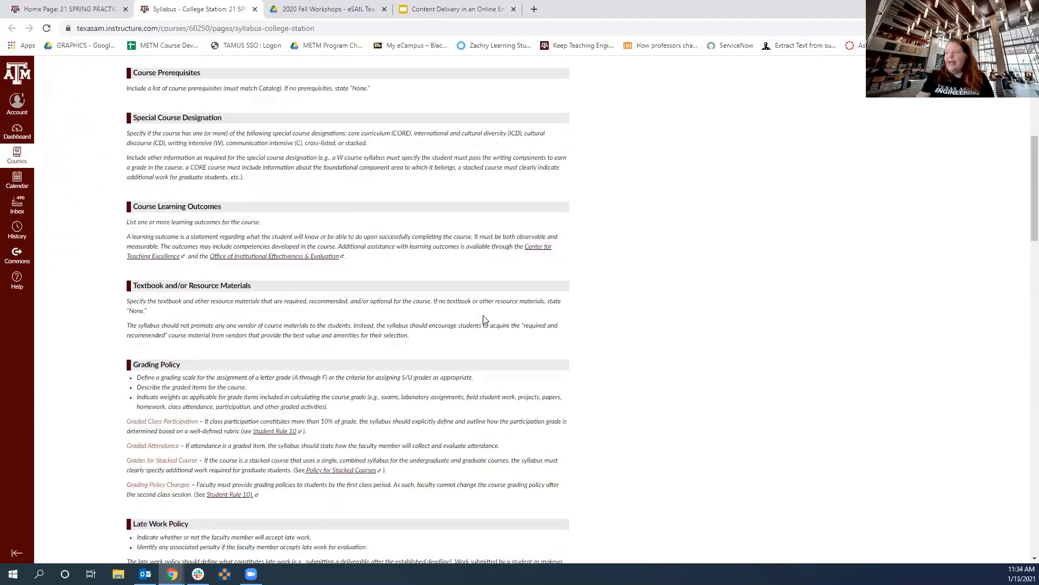
pyautogui.scroll(-4, 485, 320)
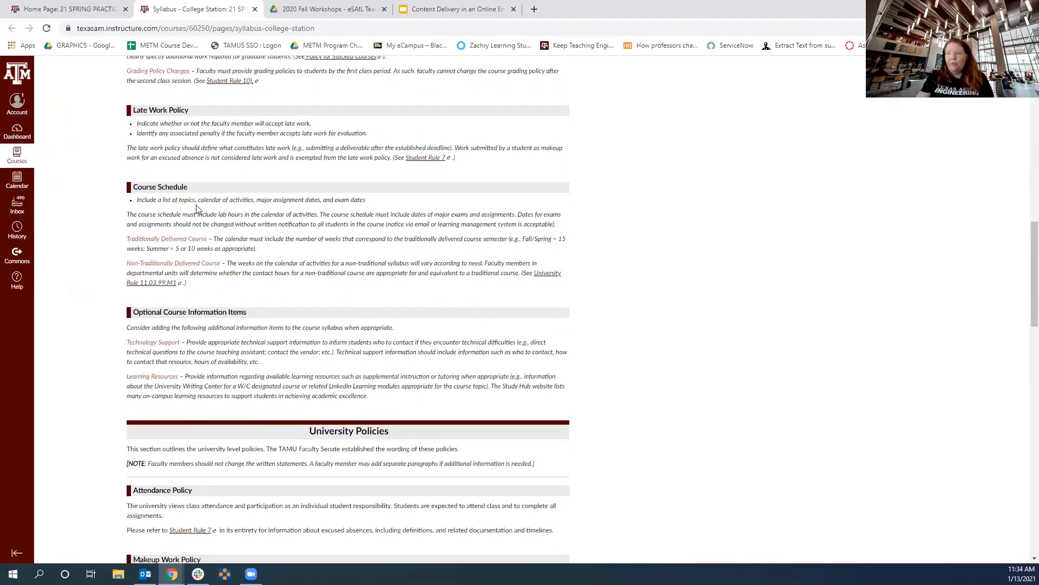
pyautogui.scroll(-2, 528, 408)
pyautogui.scroll(-2, 528, 408)
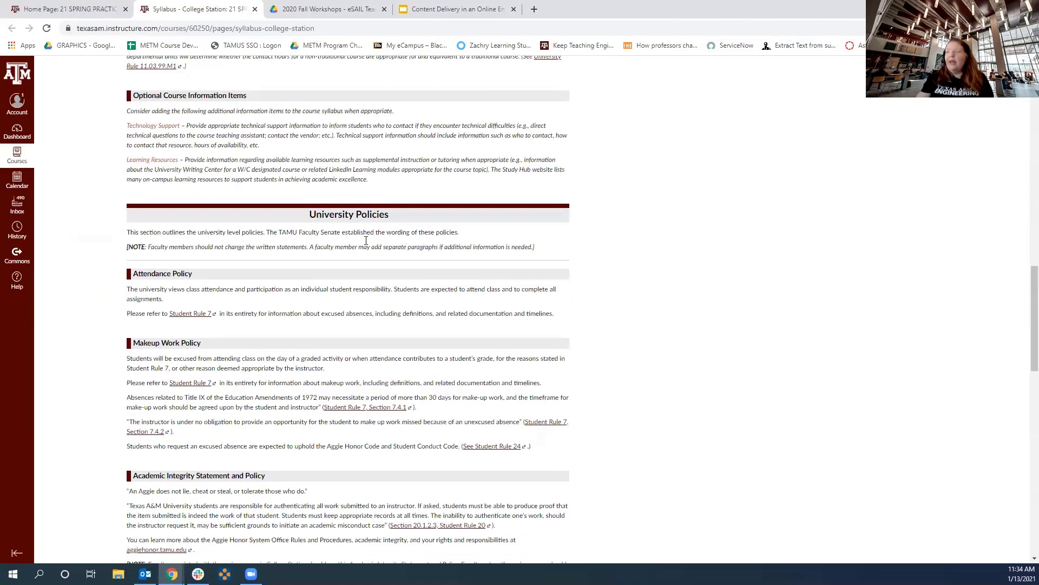
pyautogui.scroll(-4, 440, 436)
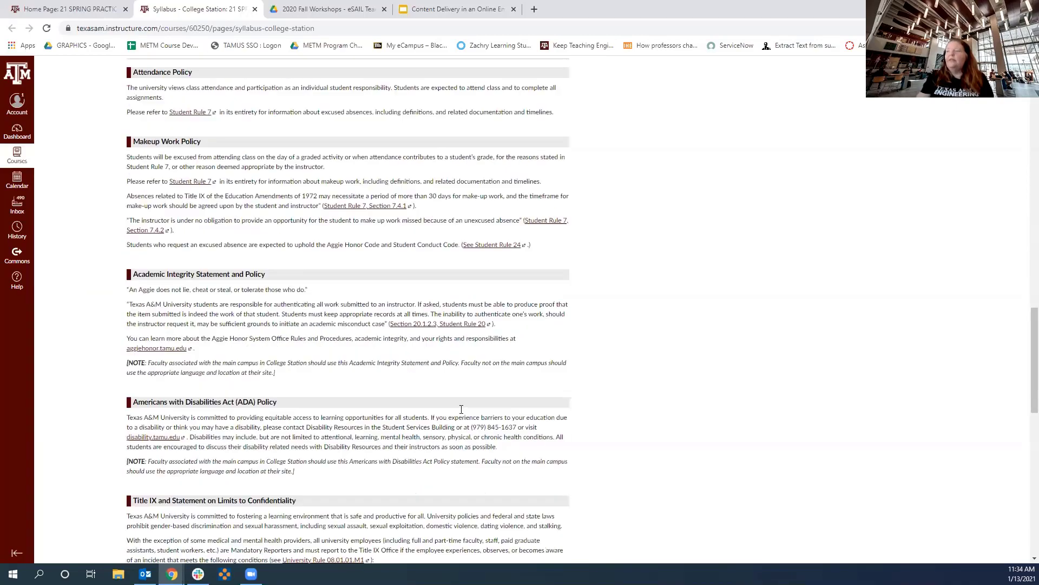
pyautogui.scroll(-4, 415, 463)
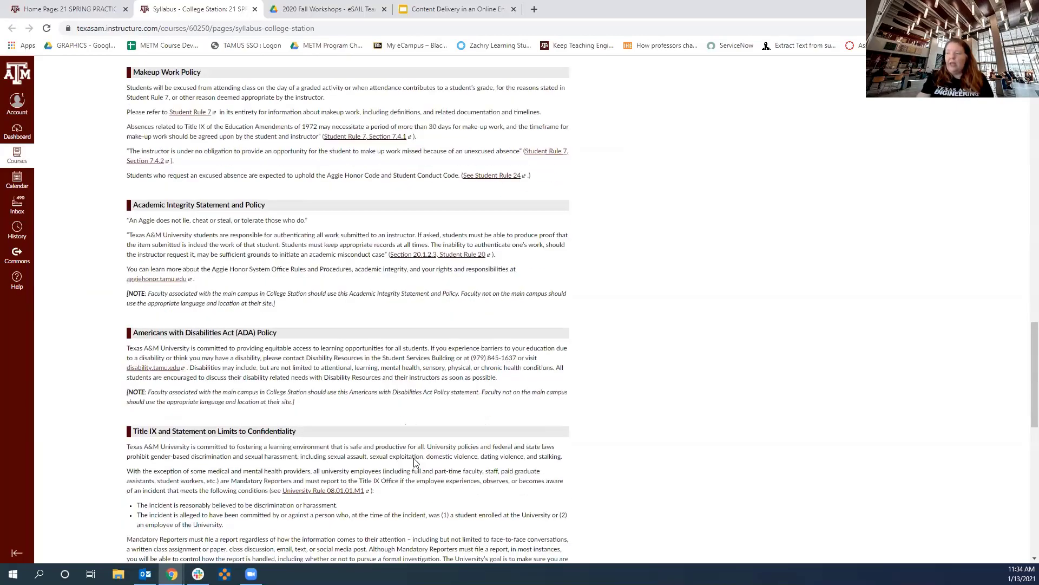
pyautogui.scroll(-3, 416, 462)
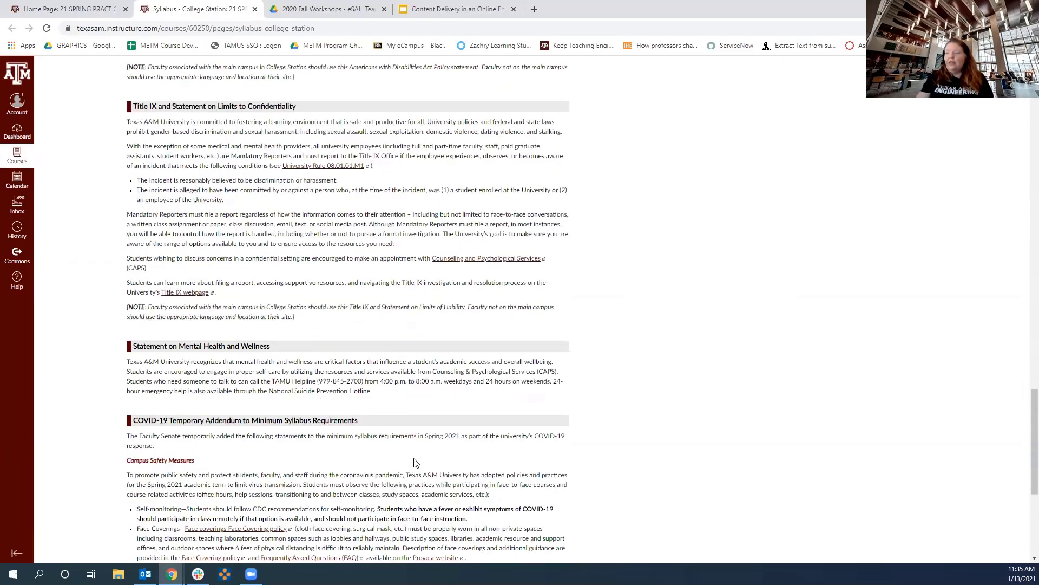
pyautogui.scroll(16, 416, 463)
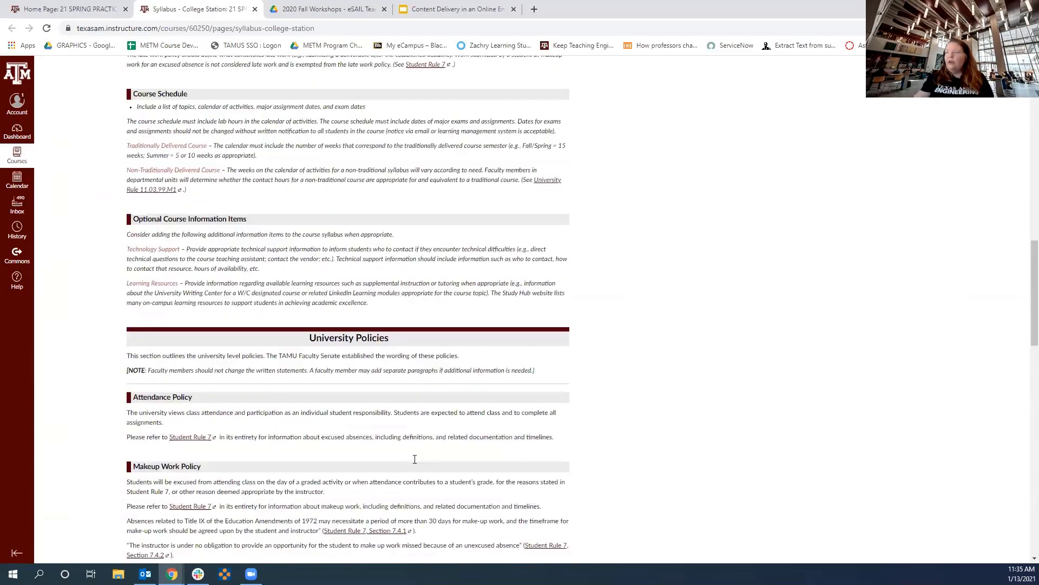
pyautogui.scroll(7, 420, 453)
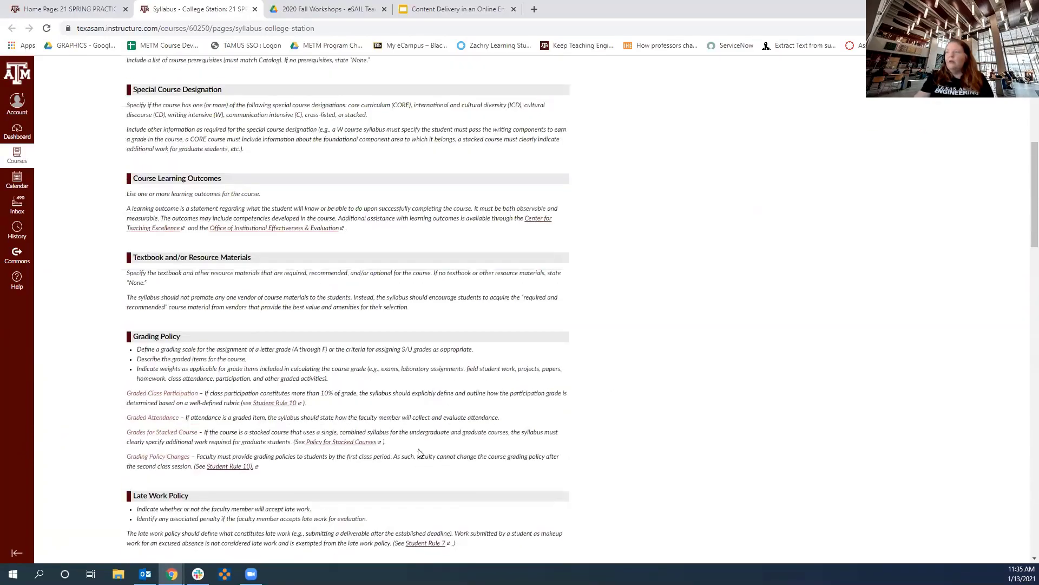
pyautogui.scroll(6, 420, 454)
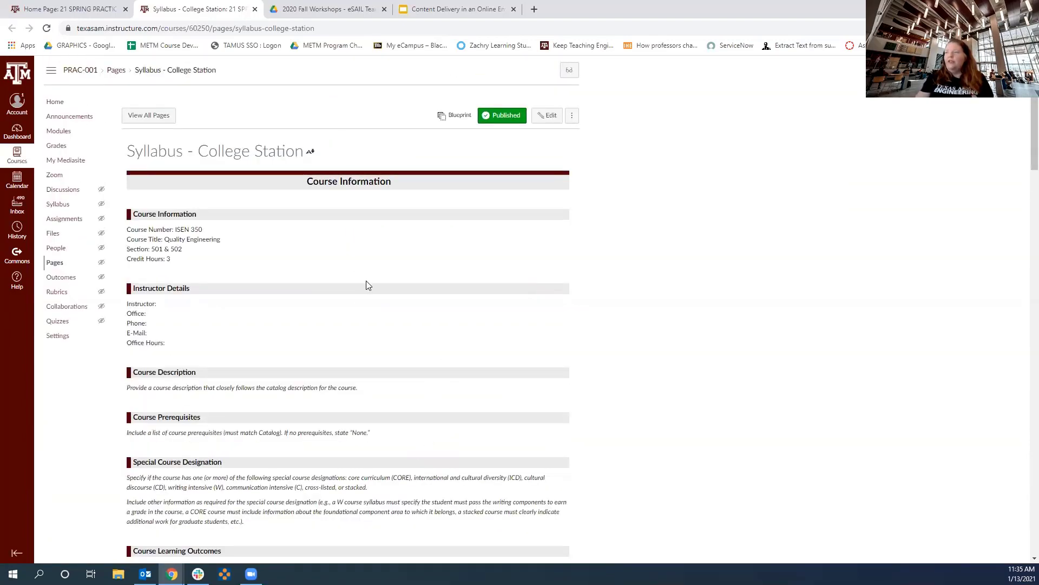
# Open the Syllabus - College Station page for editing, select the course number through credit hours lines, and cancel the edit.
pyautogui.click(548, 115)
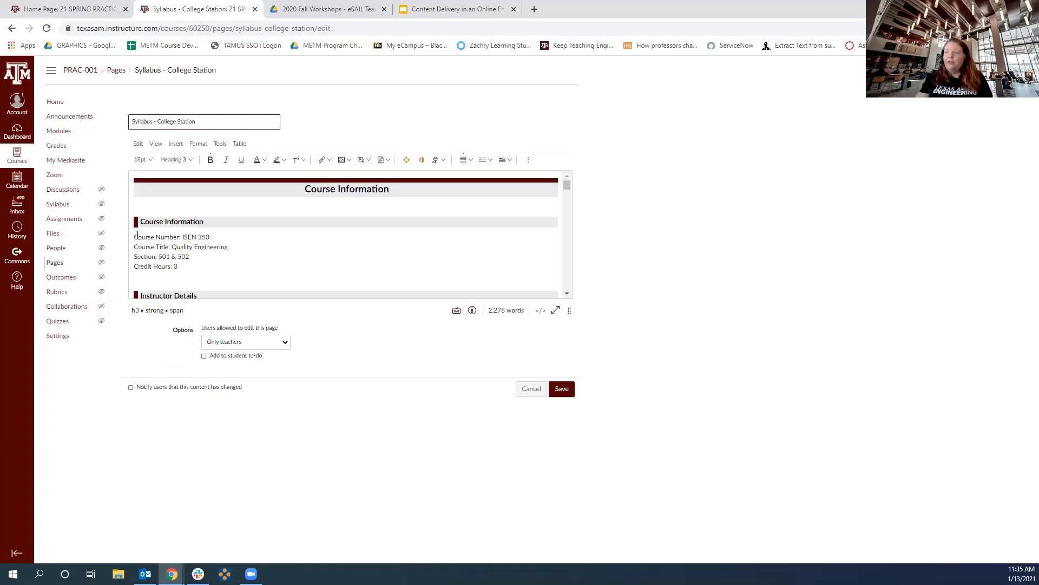
pyautogui.moveTo(135, 237); pyautogui.dragTo(189, 269)
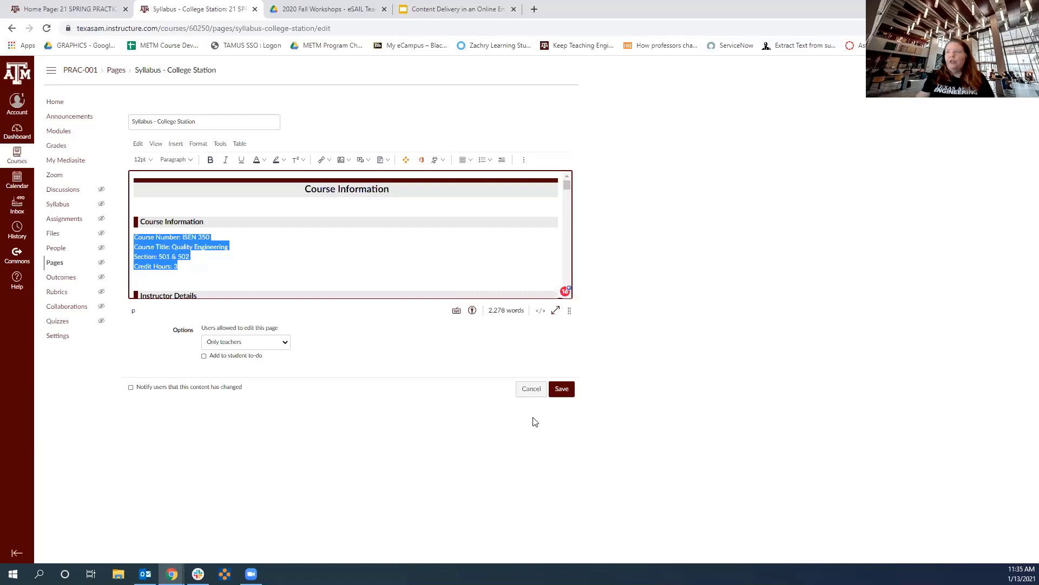
pyautogui.click(534, 393)
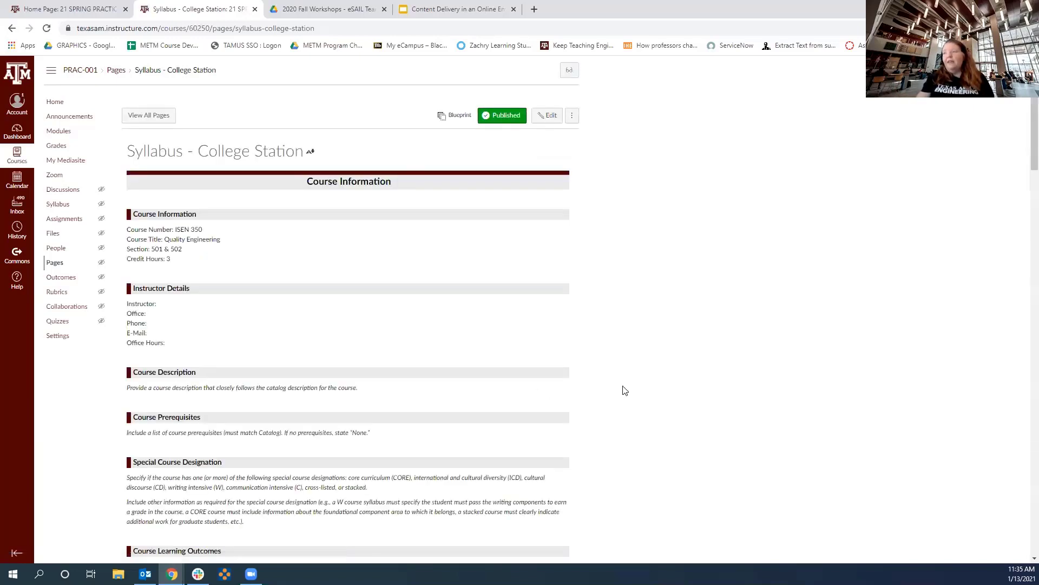
# Return to the course home page, reopen the Syllabus page from its Student Resources, and go back to the home page's module buttons.
pyautogui.click(56, 103)
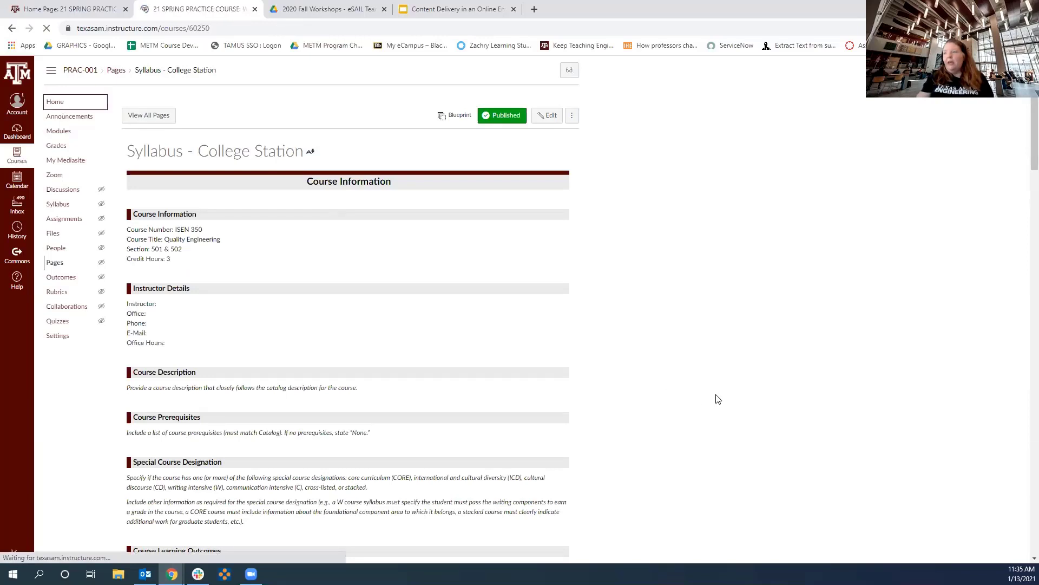
pyautogui.scroll(-2, 711, 406)
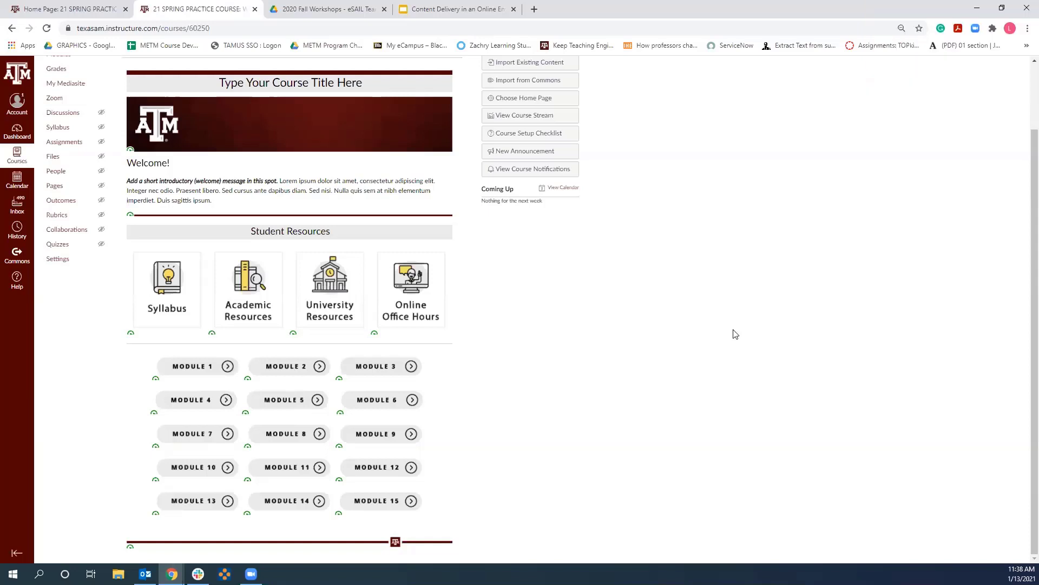
pyautogui.scroll(1, 733, 333)
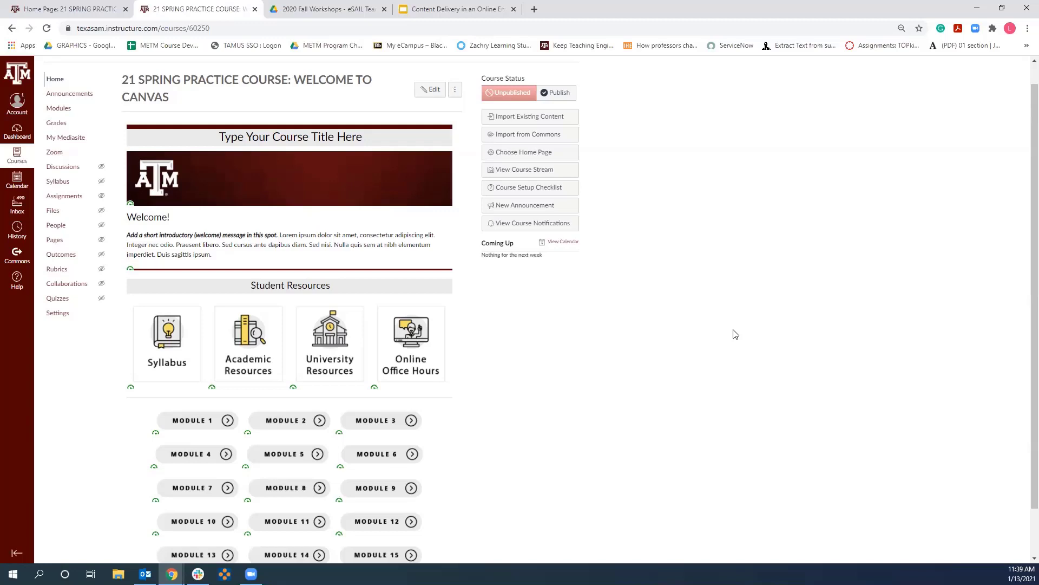
pyautogui.click(168, 347)
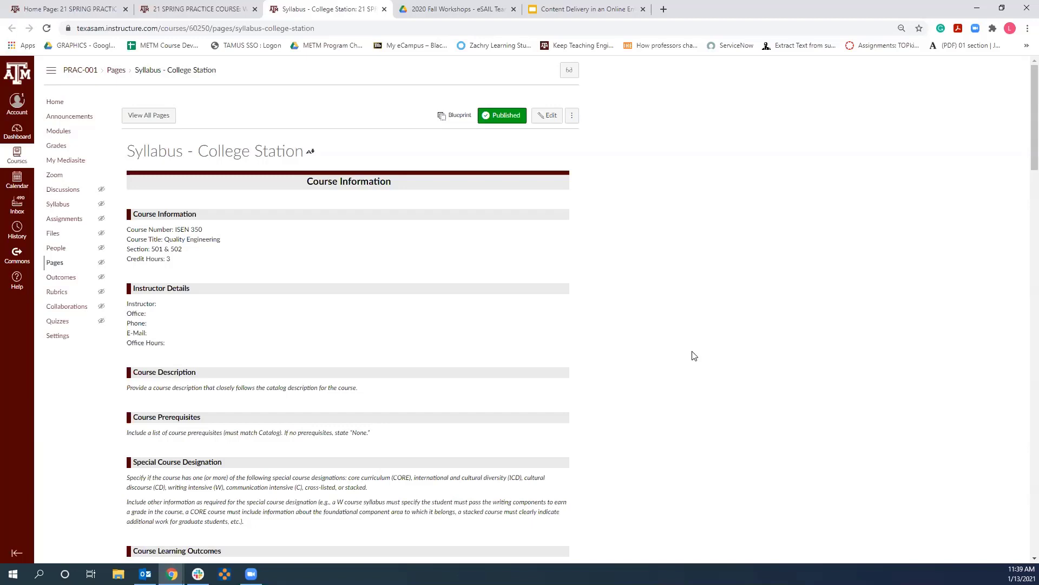
pyautogui.click(54, 102)
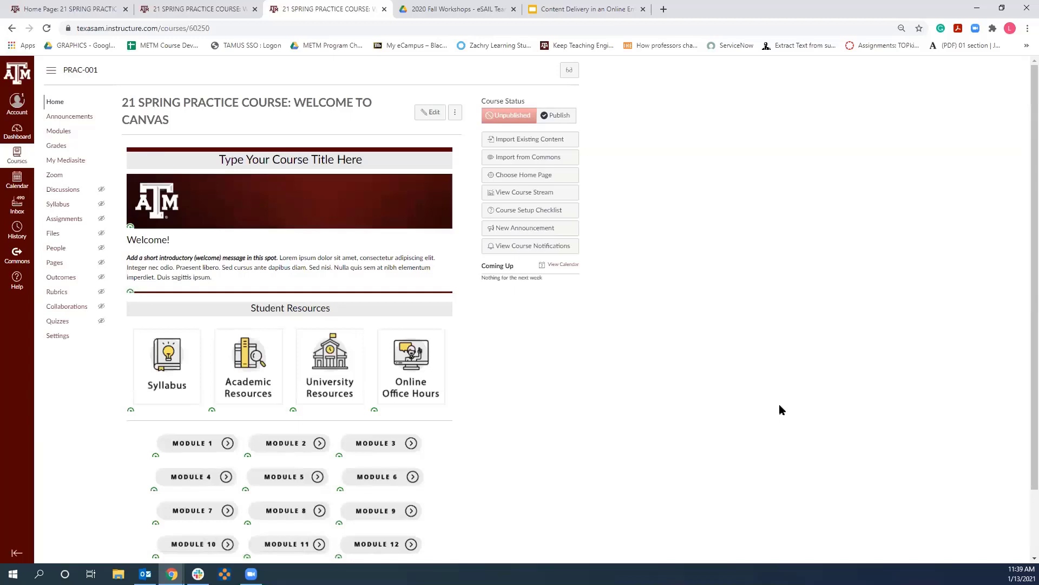
pyautogui.scroll(-1, 780, 409)
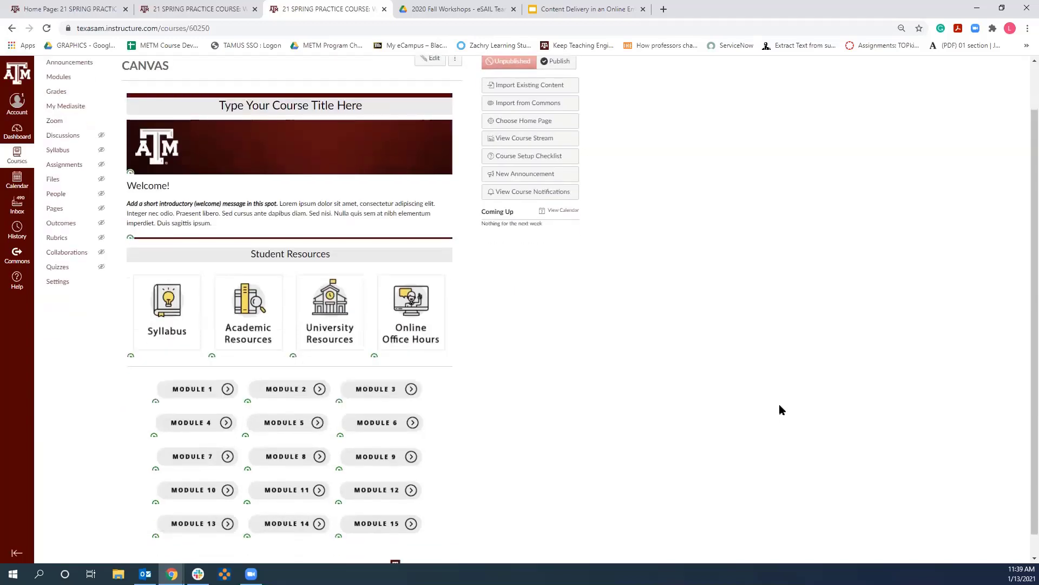
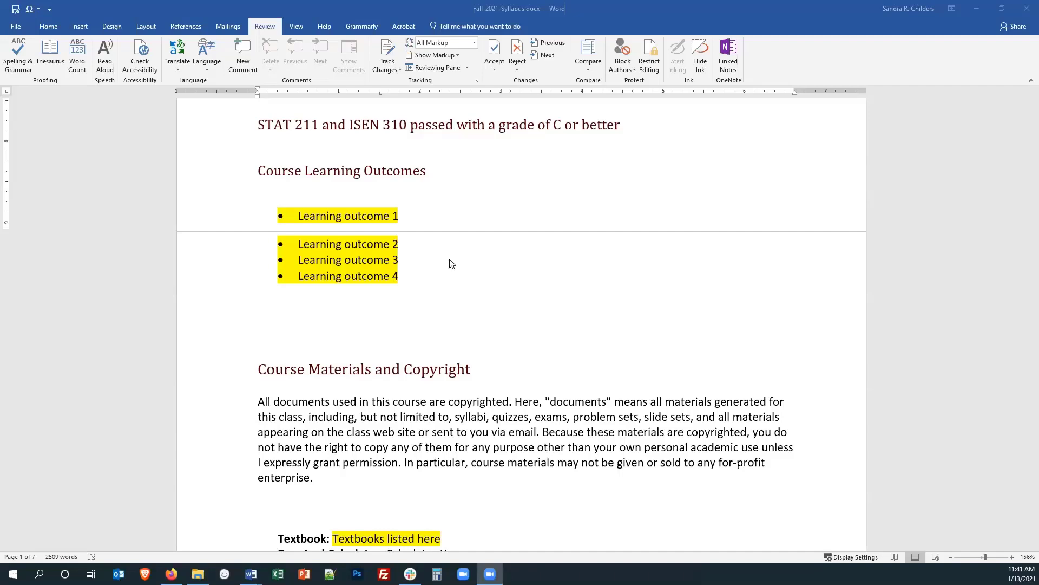
# Switch to Fall-2021-Syllabus.docx in Word and look over its instructor details, course description and learning outcomes.
pyautogui.scroll(5, 457, 262)
pyautogui.scroll(2, 455, 263)
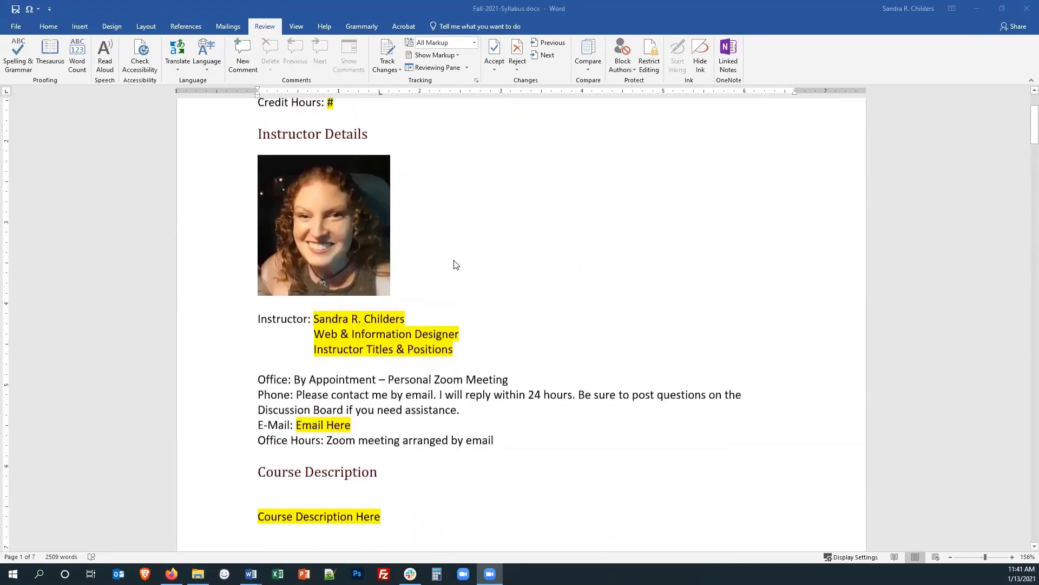
pyautogui.scroll(-4, 455, 263)
pyautogui.scroll(-1, 456, 265)
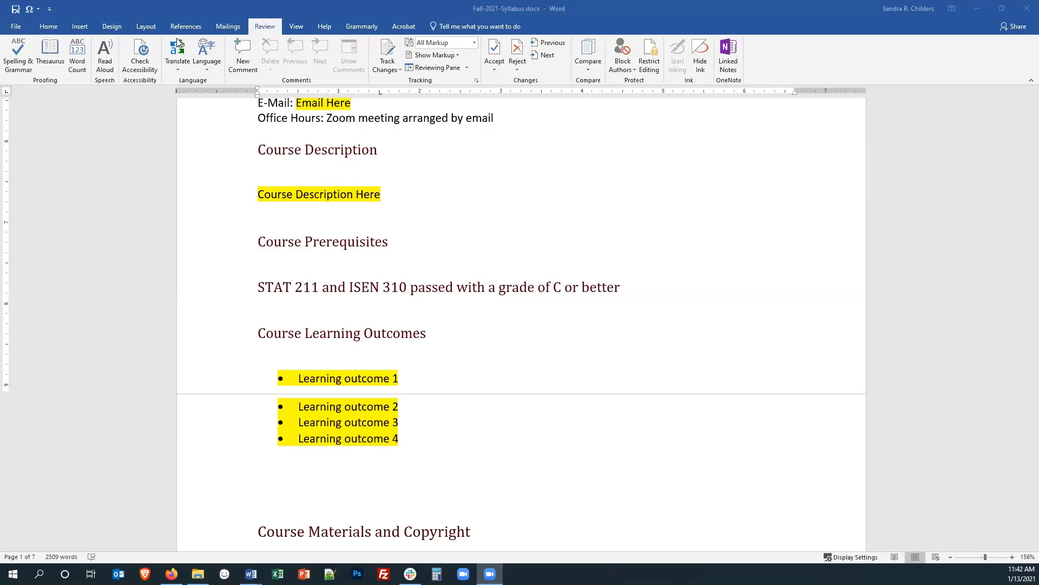
pyautogui.click(141, 61)
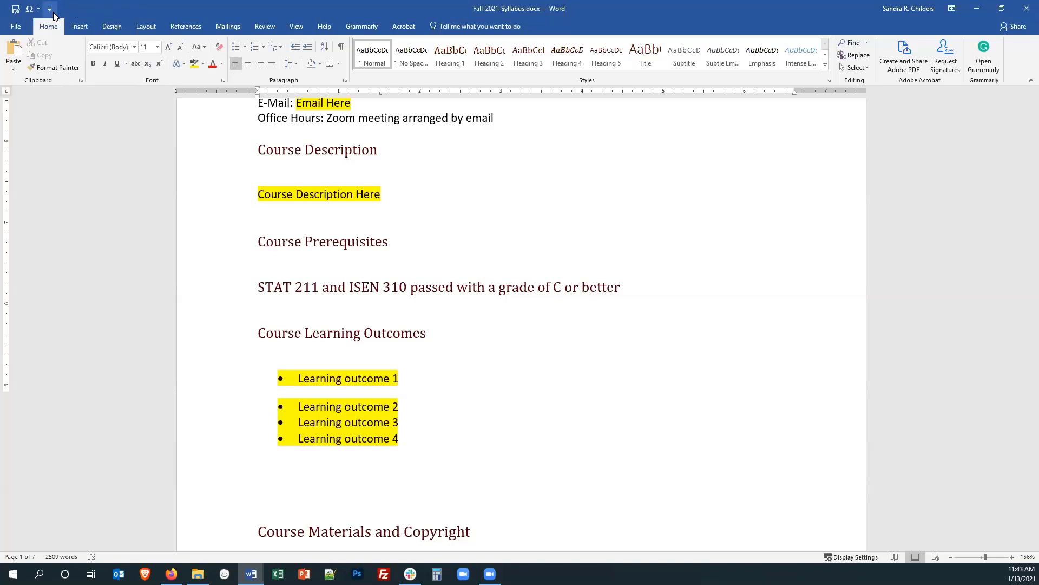
# Add the Accessibility Checker command from All Commands to the Quick Access Toolbar for all documents.
pyautogui.click(49, 10)
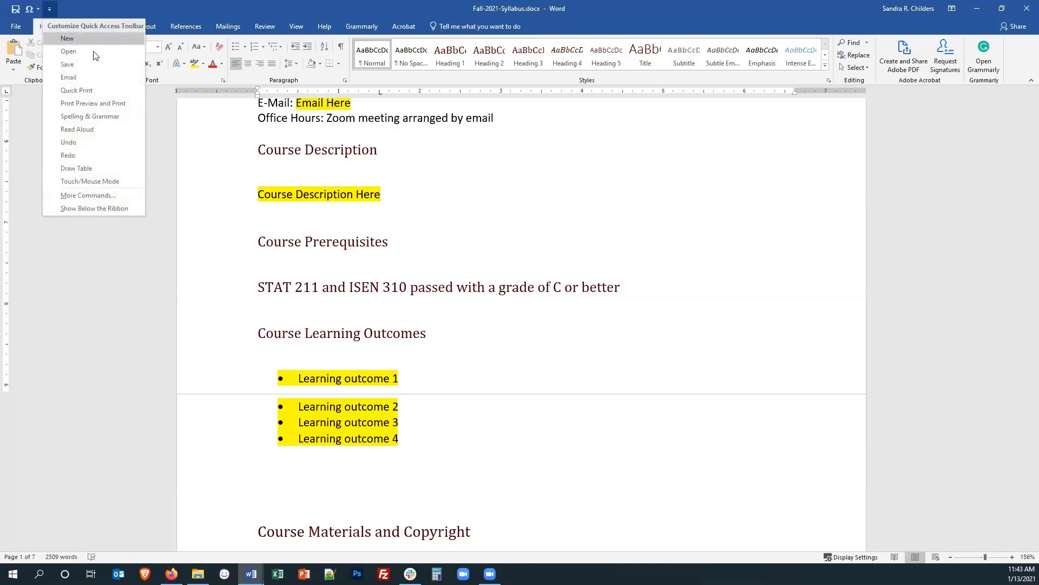
pyautogui.click(86, 196)
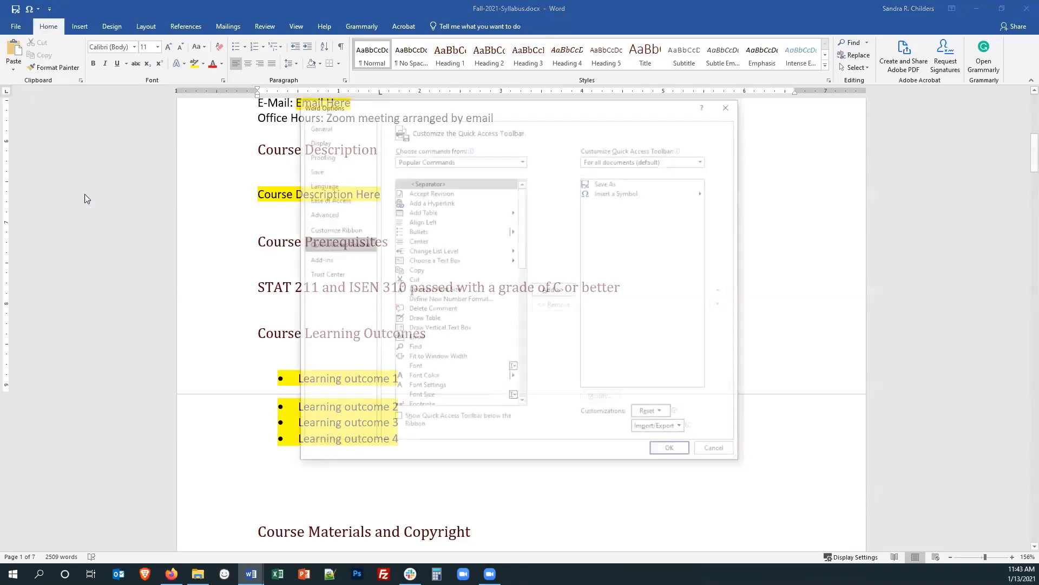
pyautogui.moveTo(454, 107); pyautogui.dragTo(426, 105)
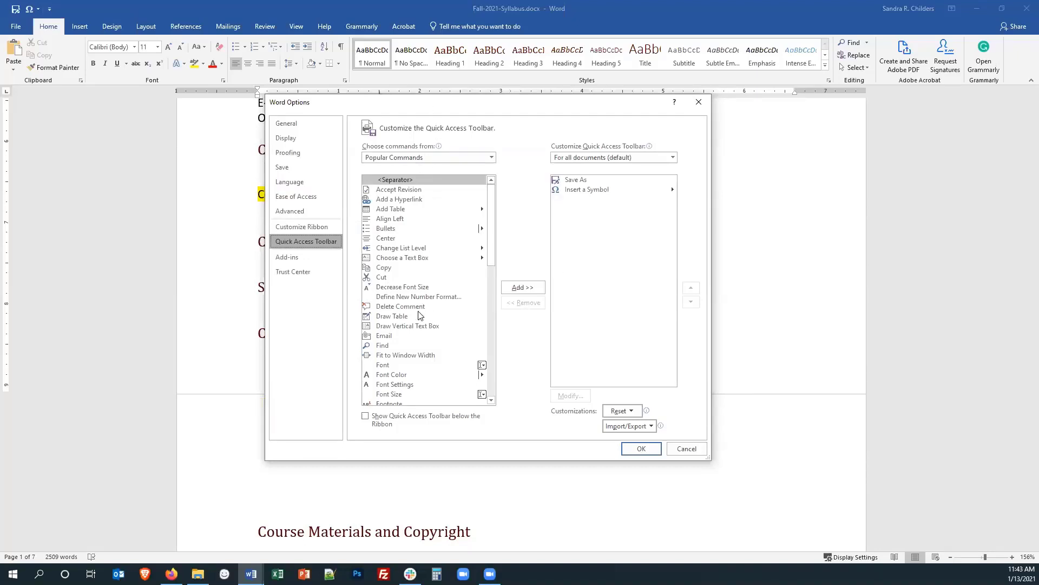
pyautogui.click(443, 159)
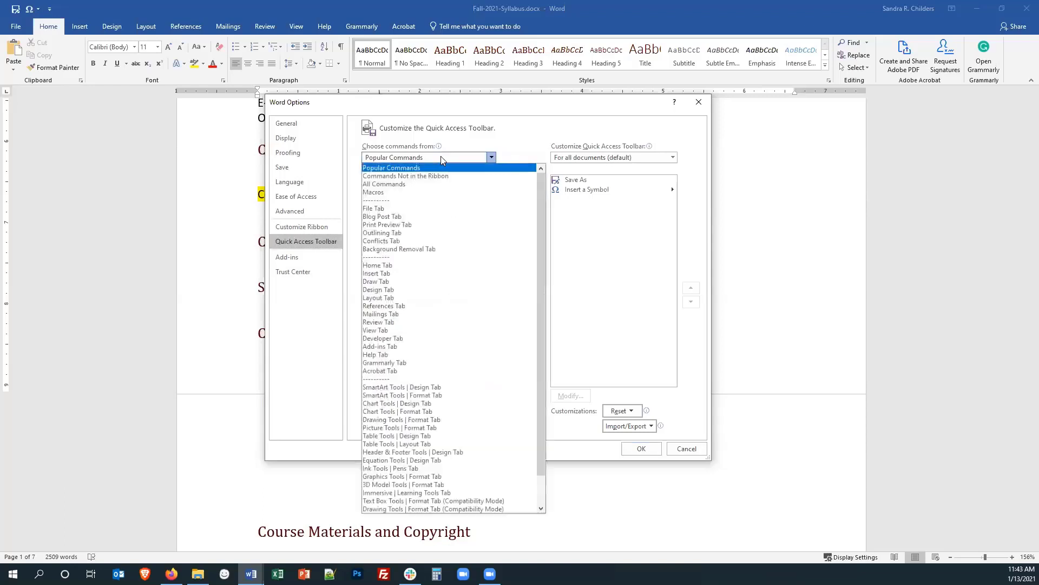
pyautogui.click(416, 185)
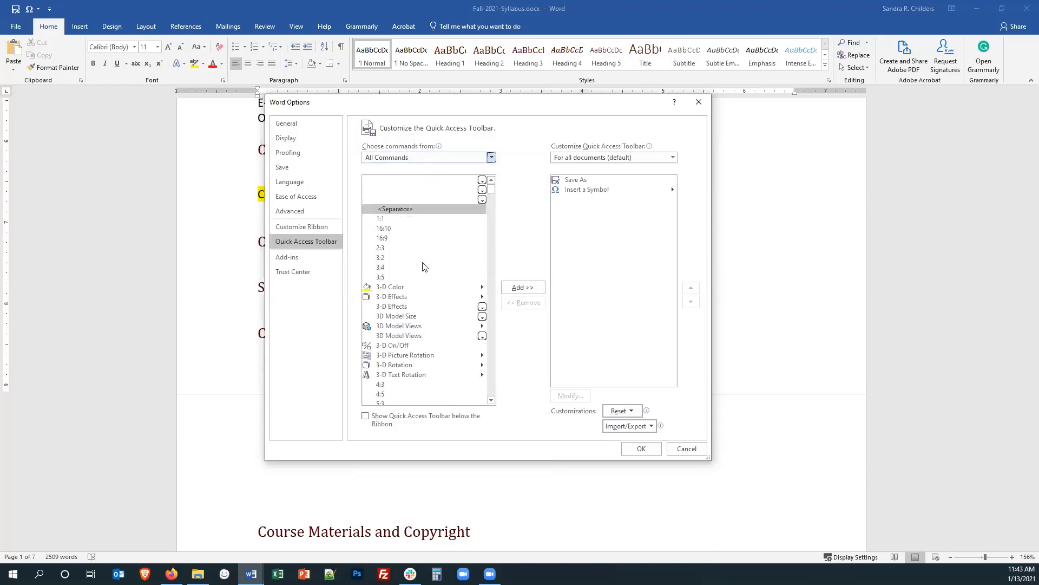
pyautogui.scroll(-4, 423, 266)
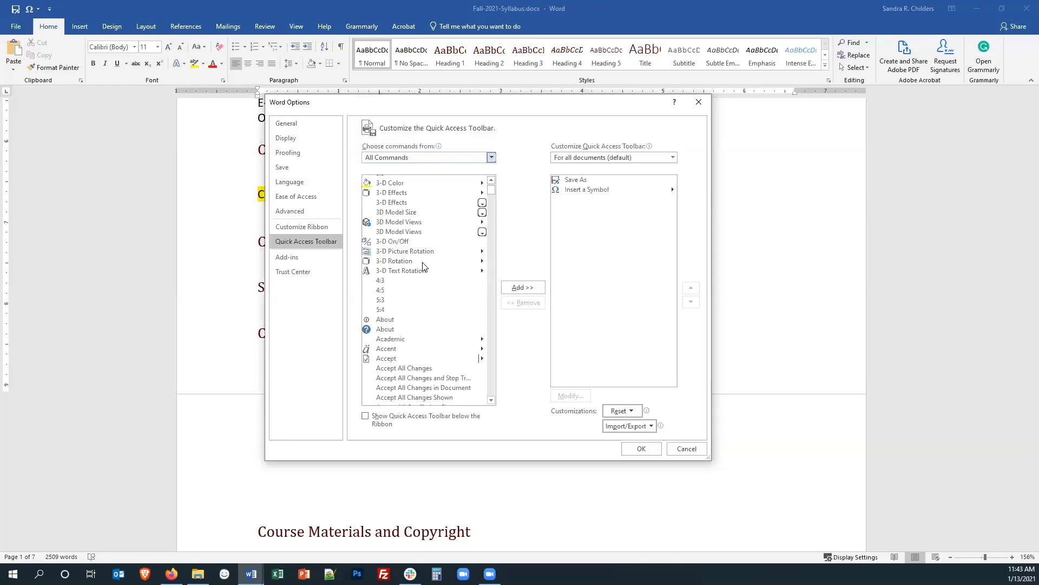
pyautogui.scroll(-3, 423, 266)
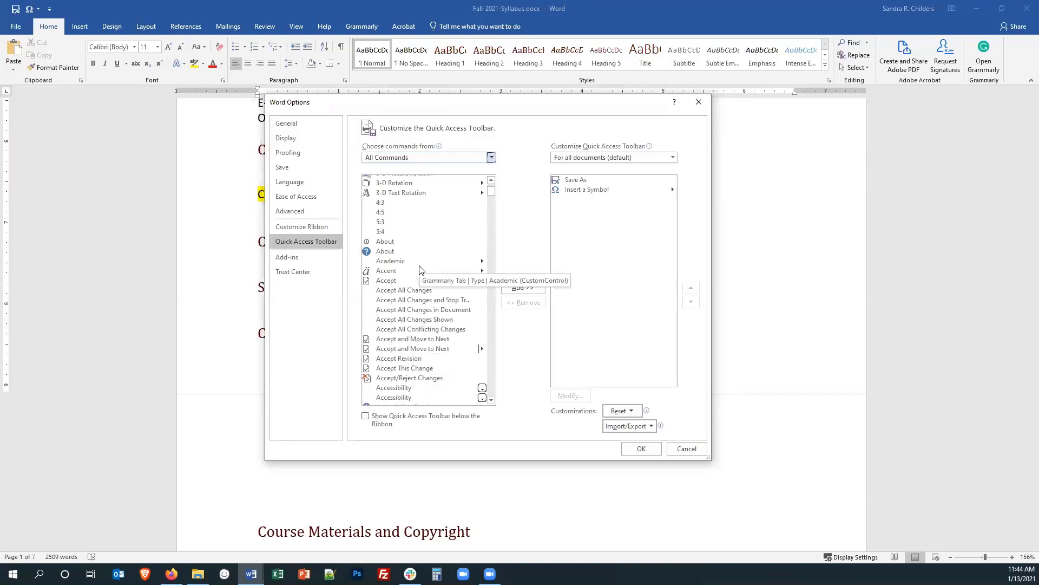
pyautogui.scroll(-2, 410, 319)
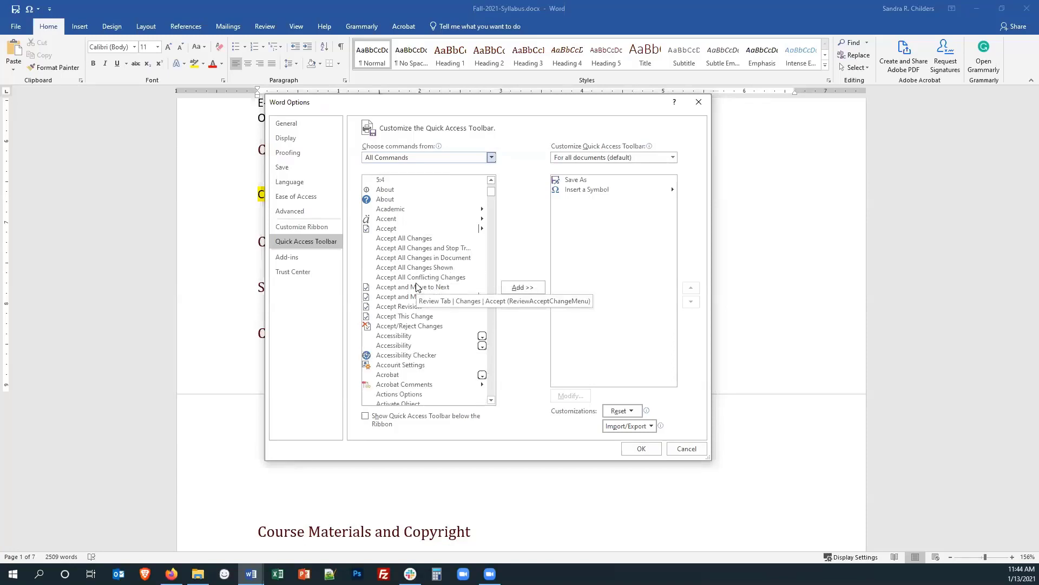
pyautogui.click(405, 356)
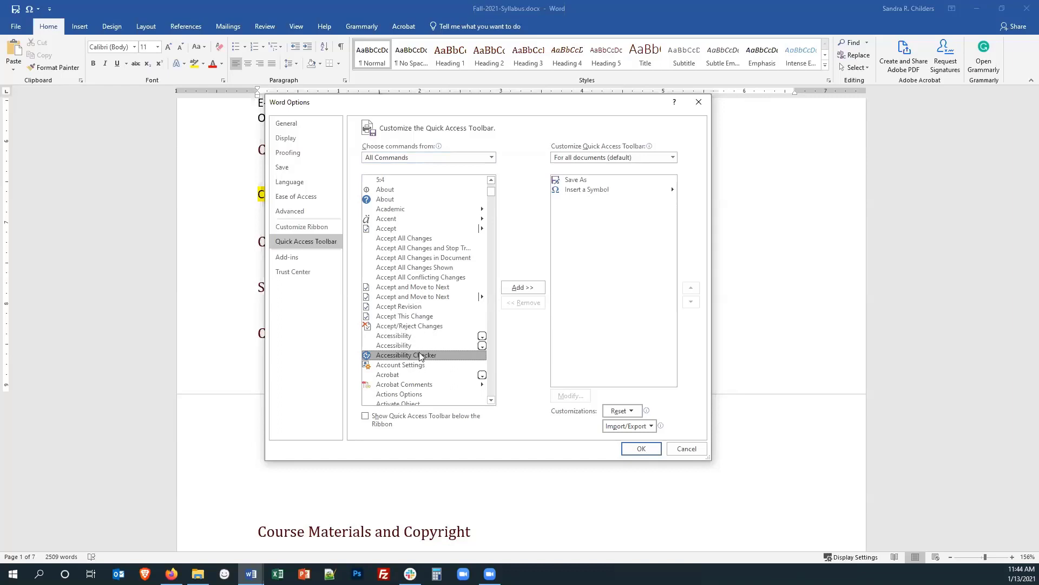
pyautogui.click(525, 288)
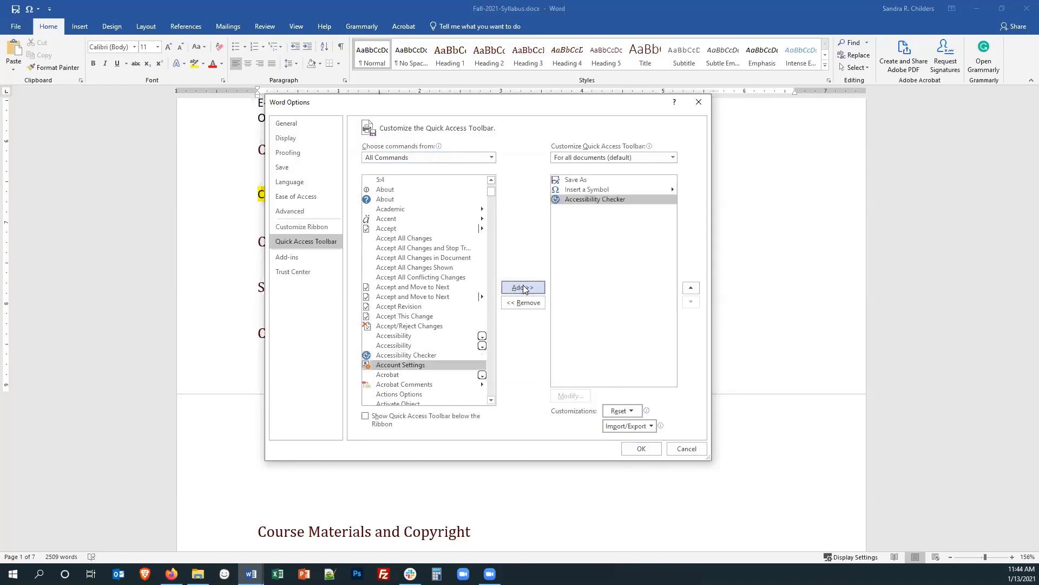
# Move Accessibility Checker to the first position in the Quick Access Toolbar and apply the customization.
pyautogui.click(586, 201)
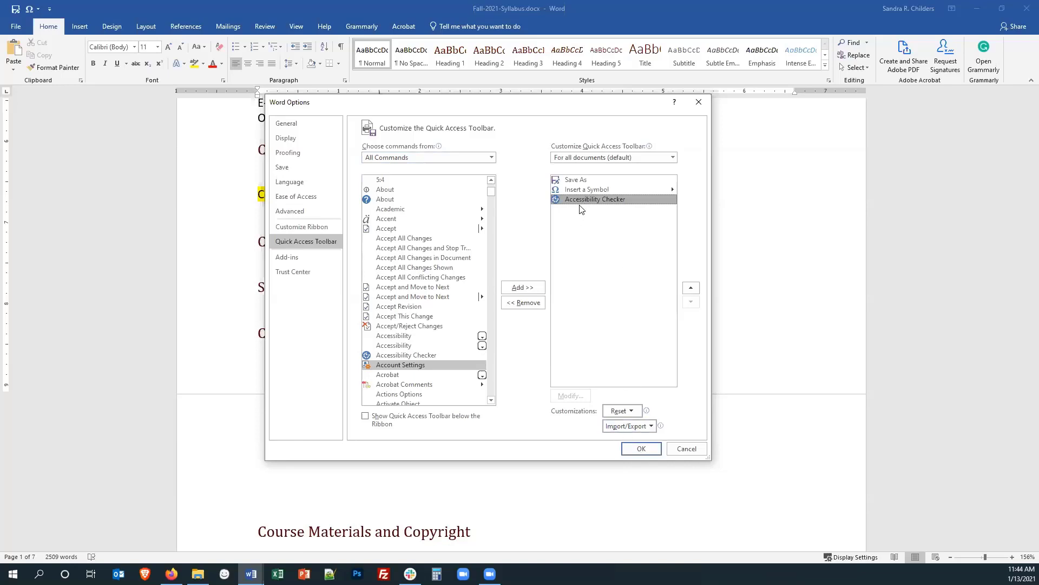
pyautogui.click(692, 289)
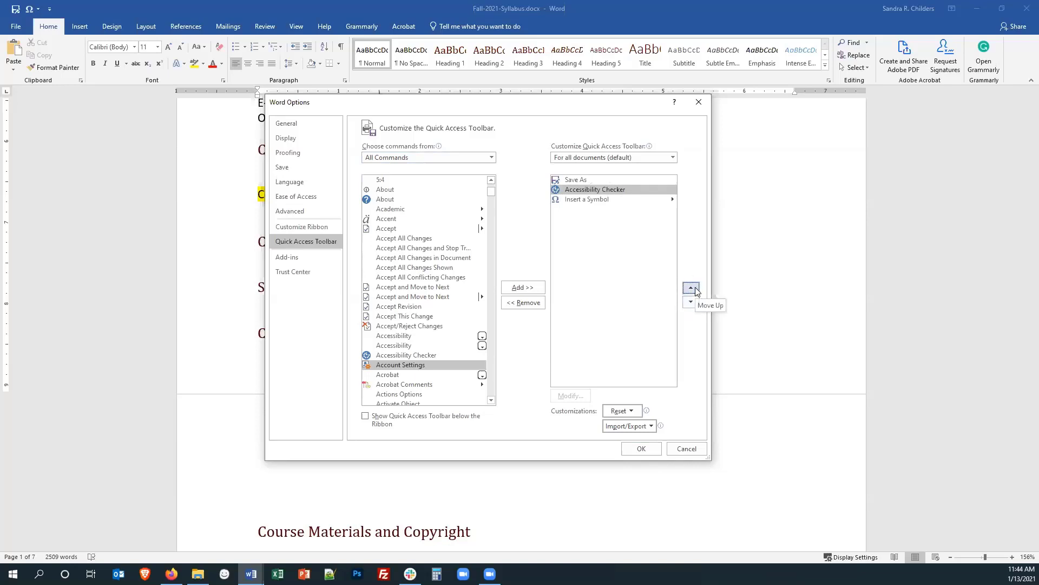
pyautogui.click(698, 291)
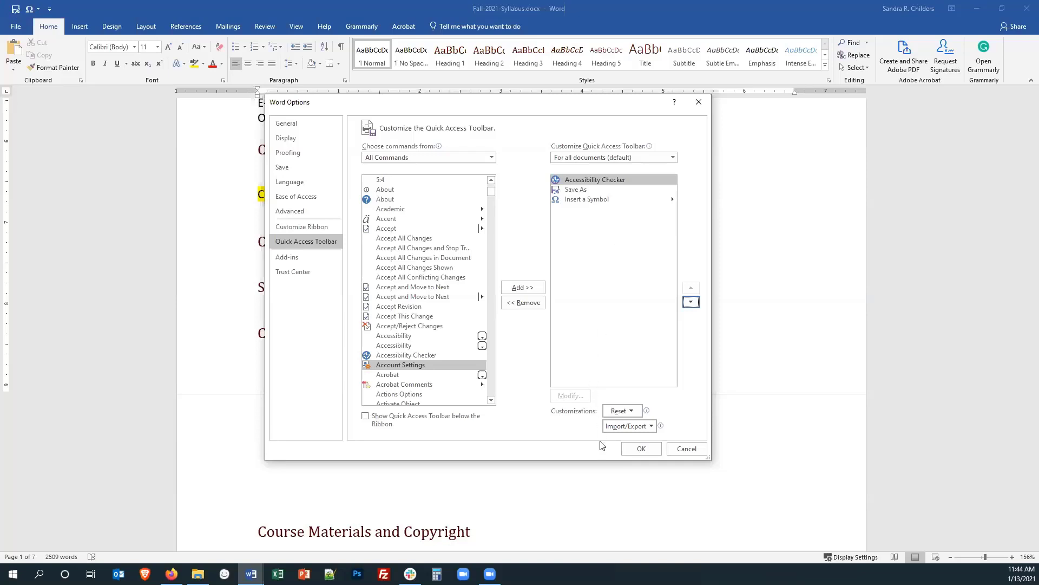
pyautogui.click(635, 450)
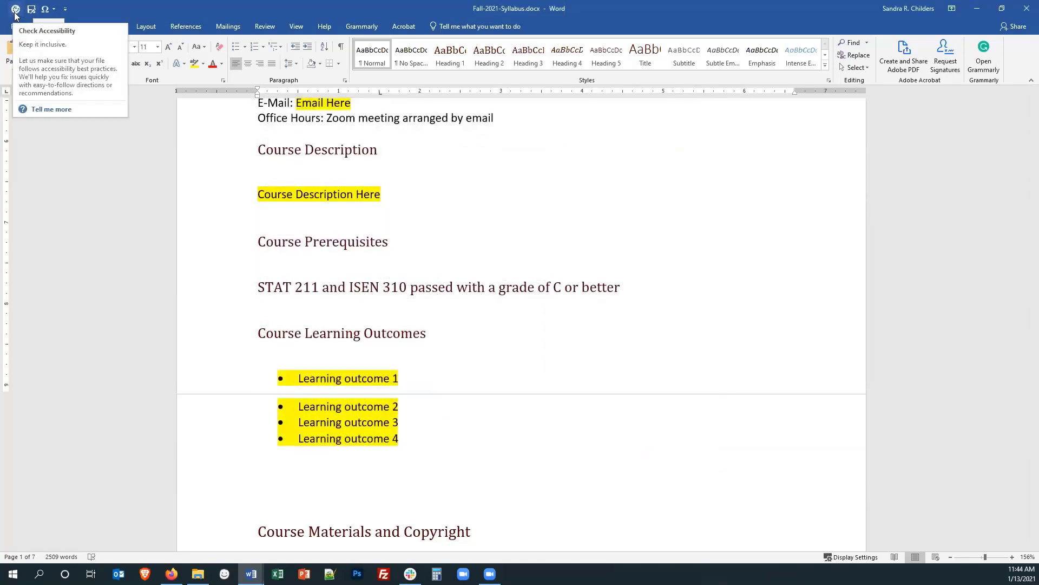
# Run the Accessibility Checker on the syllabus and examine its missing alternative text and repeated blank characters results.
pyautogui.click(15, 9)
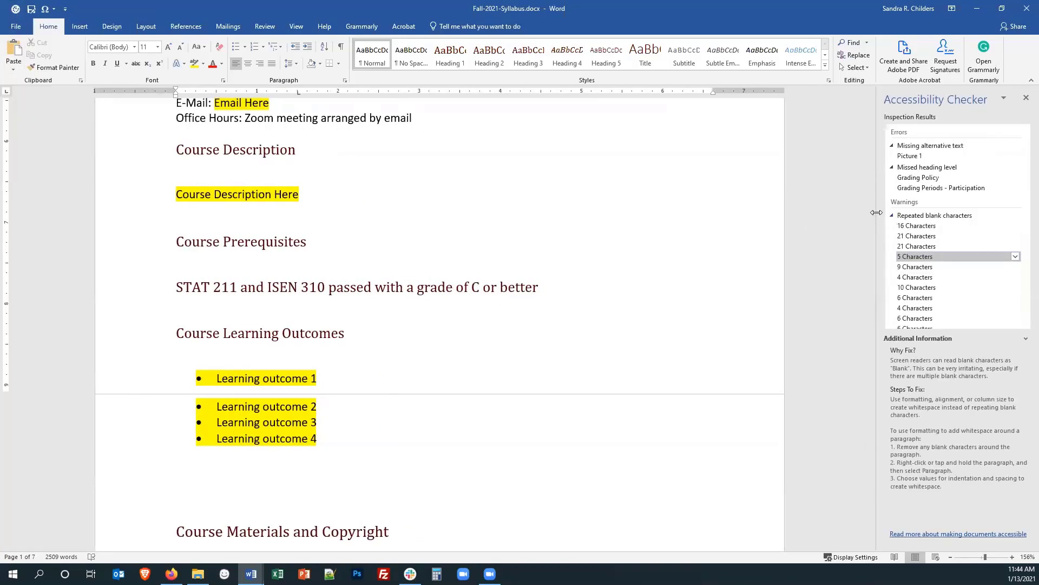
pyautogui.moveTo(877, 212); pyautogui.dragTo(867, 212)
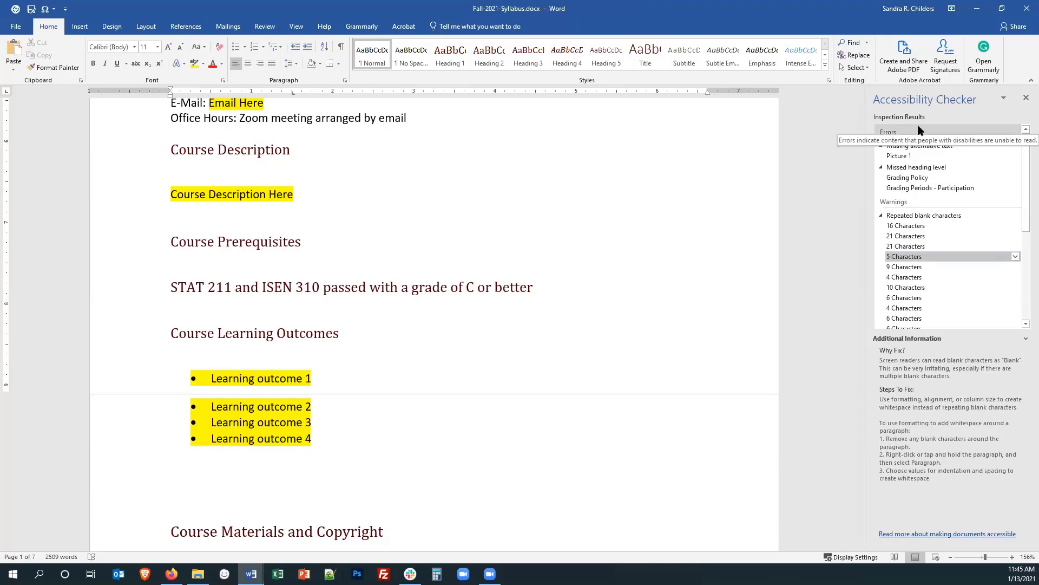
pyautogui.click(947, 146)
pyautogui.click(946, 146)
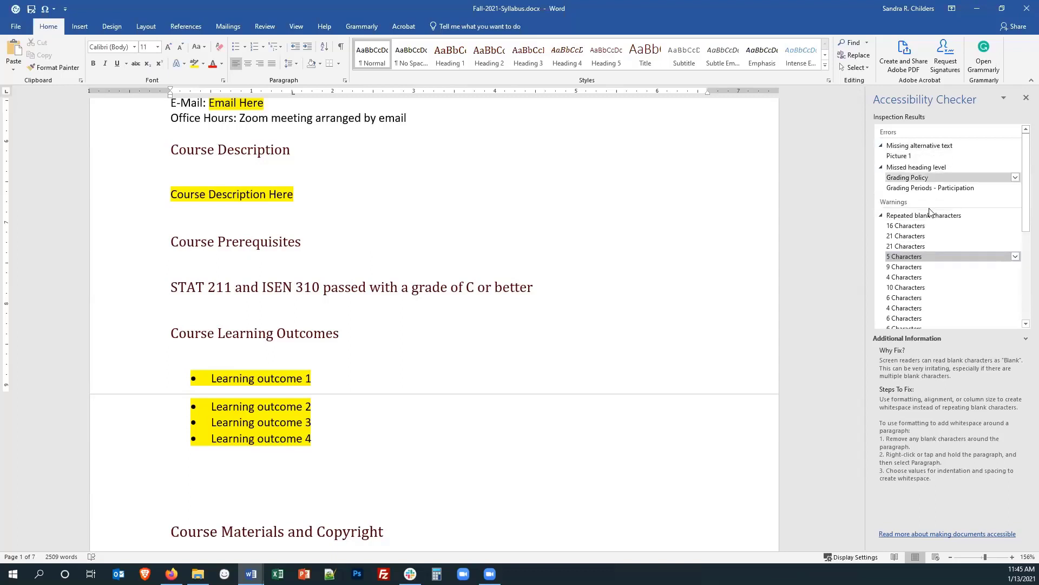
pyautogui.click(938, 216)
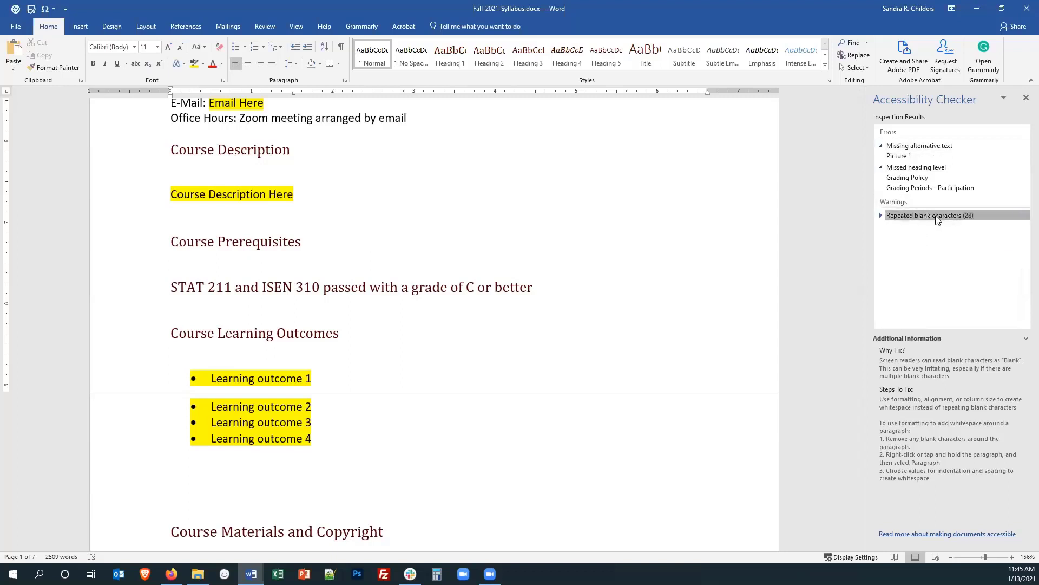
pyautogui.click(938, 216)
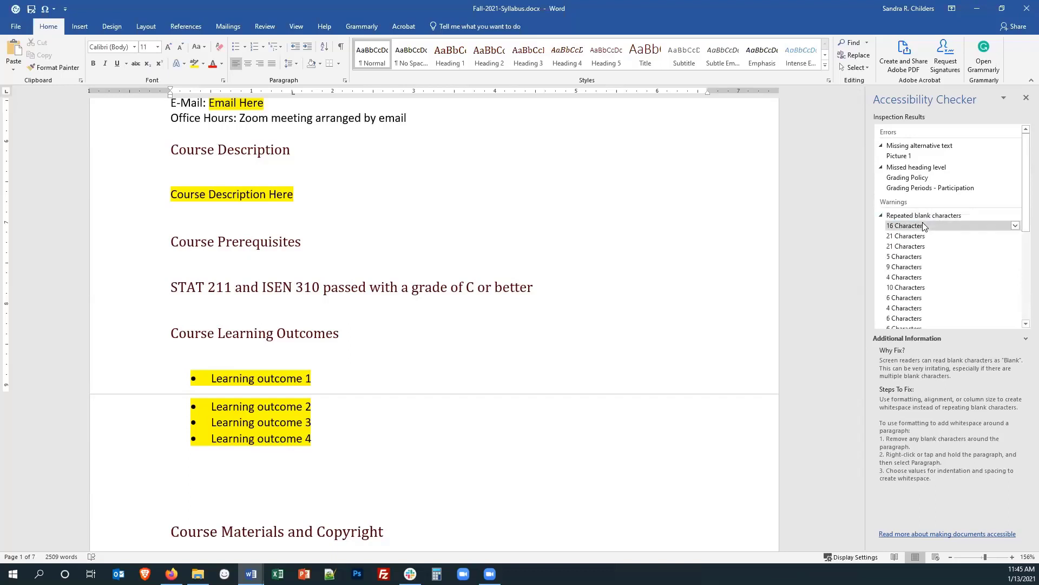
pyautogui.click(940, 146)
pyautogui.click(939, 147)
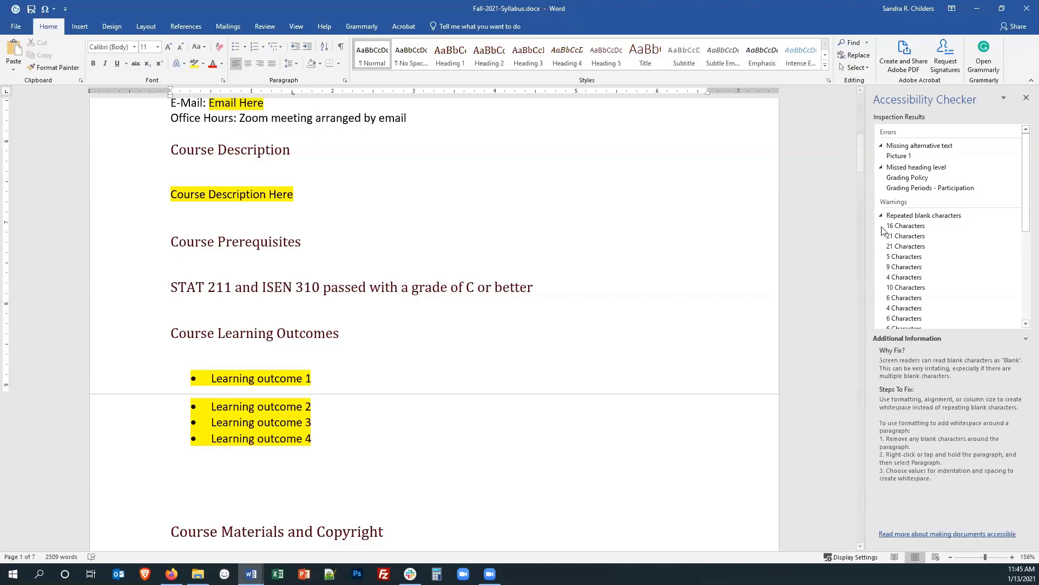
# Go to the missing alternative text error for Picture 1 and open the instructor photo's alt text for editing.
pyautogui.click(922, 156)
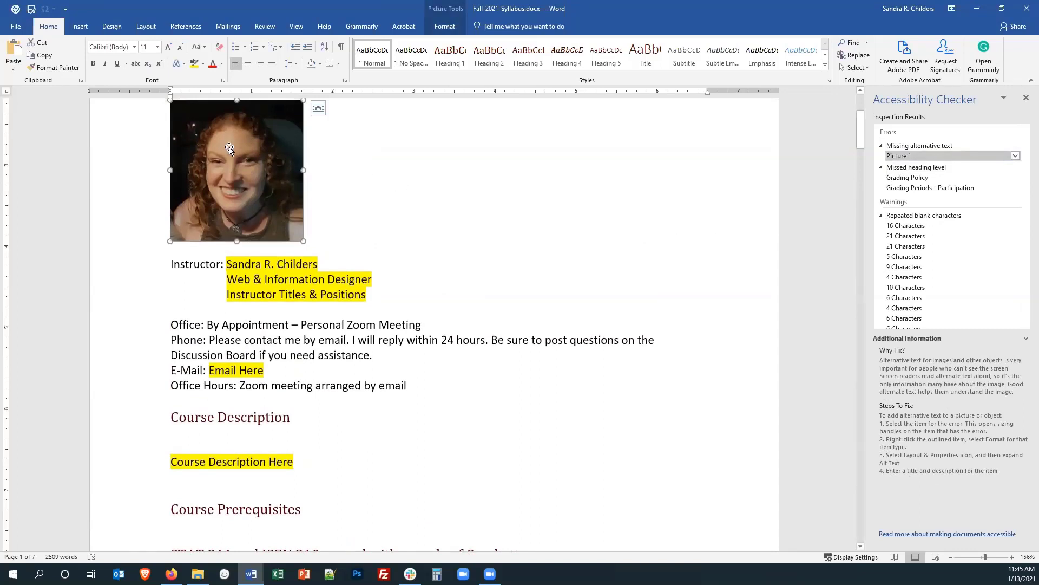
pyautogui.click(207, 201)
pyautogui.scroll(1, 206, 200)
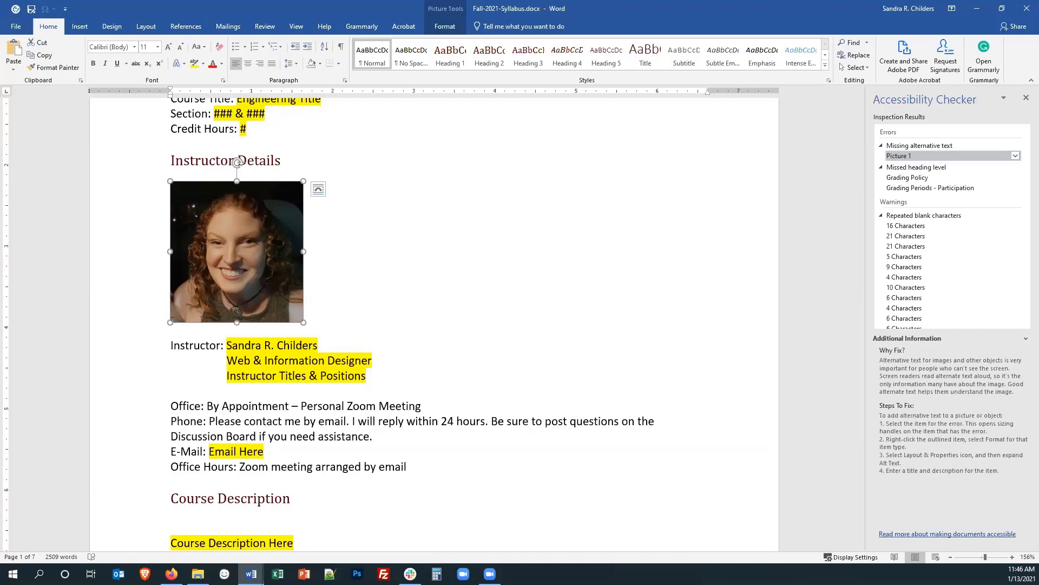
pyautogui.rightClick(281, 265)
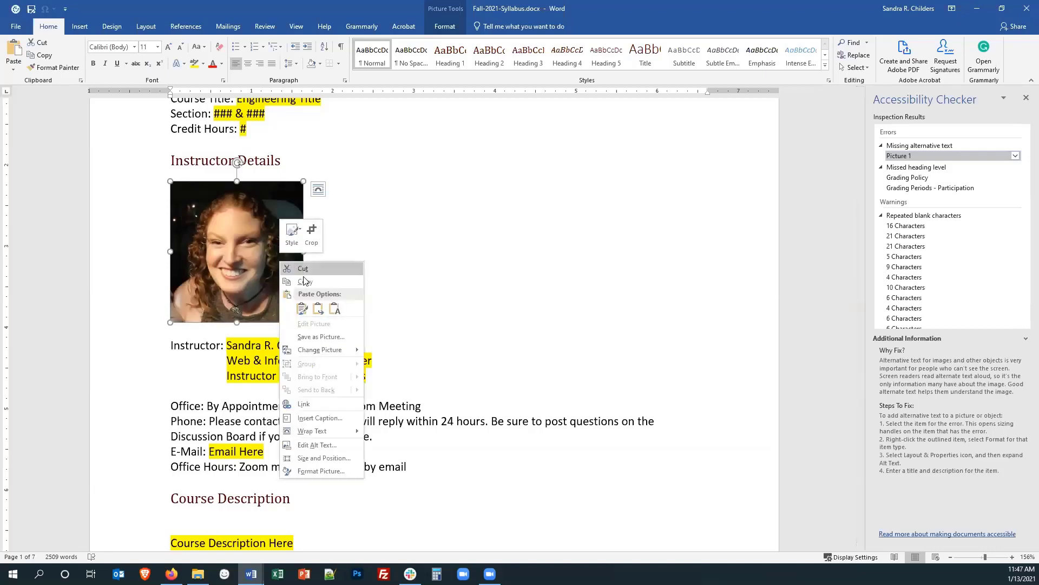
pyautogui.click(340, 445)
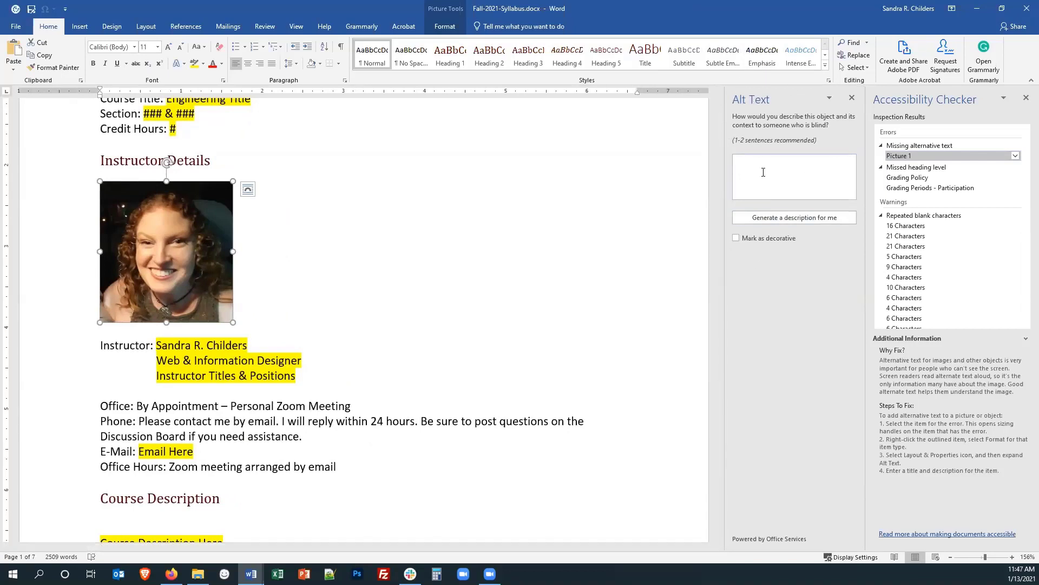
# Try the instructor's first name as the photo's alt text, clear it, and try marking the photo as decorative.
pyautogui.click(763, 172)
pyautogui.write('Sandra')
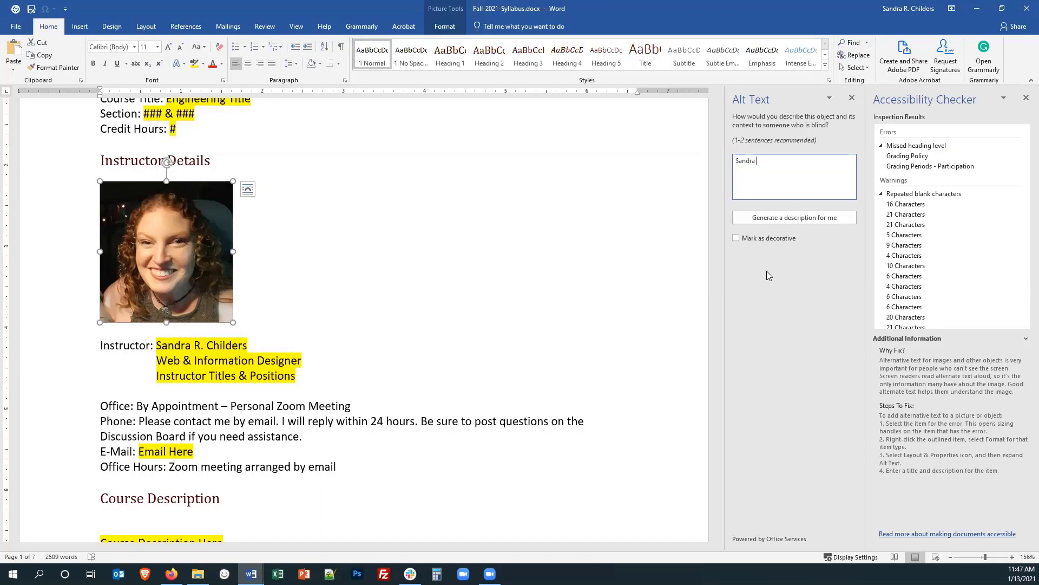
pyautogui.hotkey('ctrl', 'a')
pyautogui.press('BackSpace')
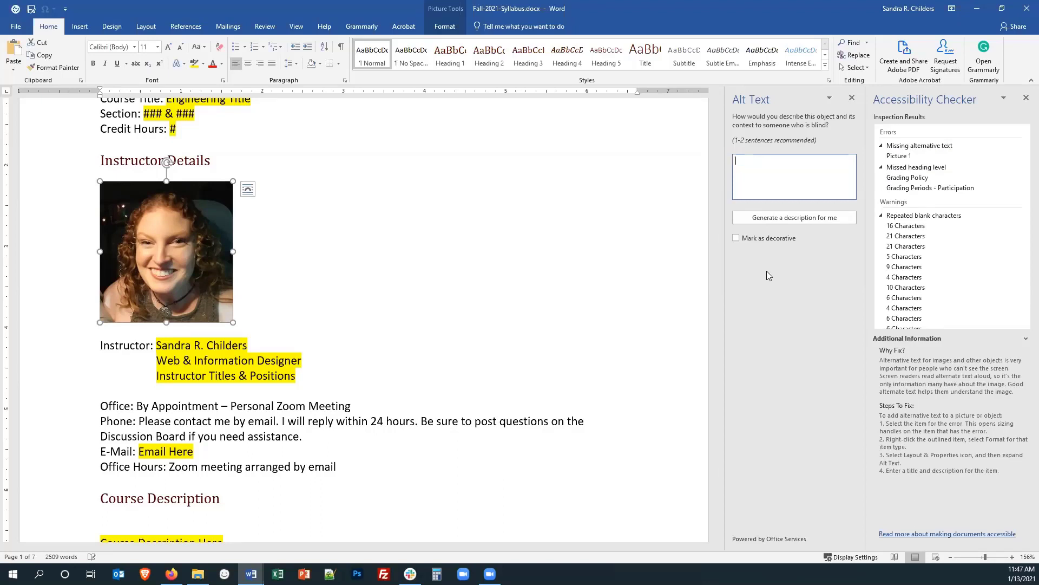
pyautogui.click(762, 240)
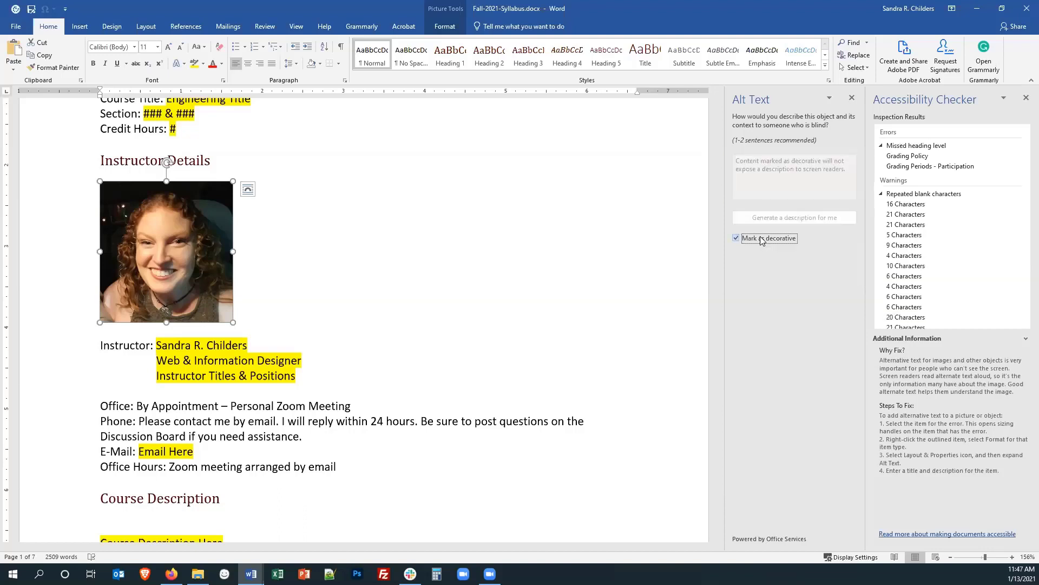
pyautogui.click(762, 239)
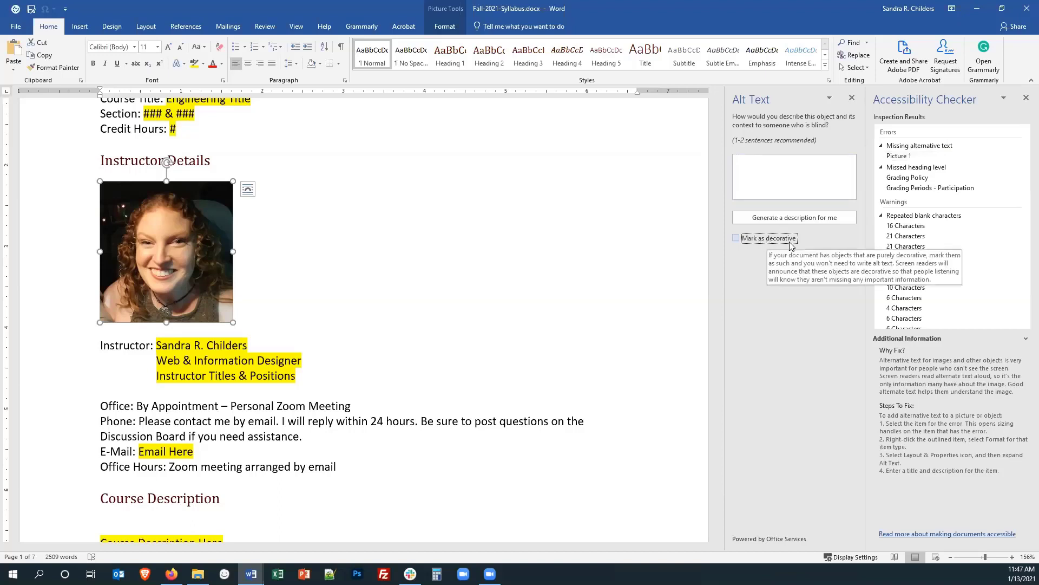
# Mark the instructor photo as decorative and close its alt text settings.
pyautogui.click(153, 222)
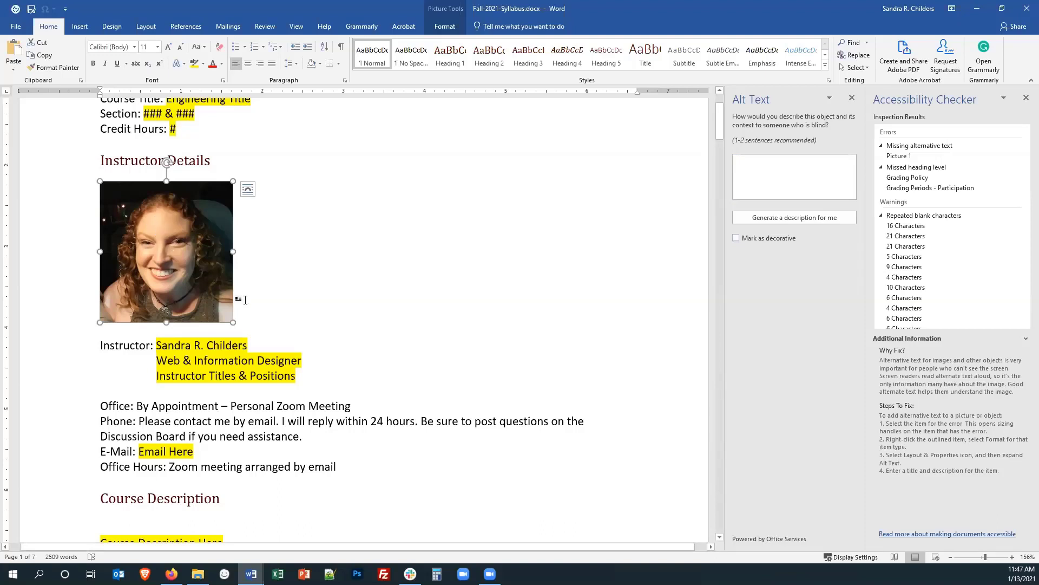
pyautogui.click(263, 345)
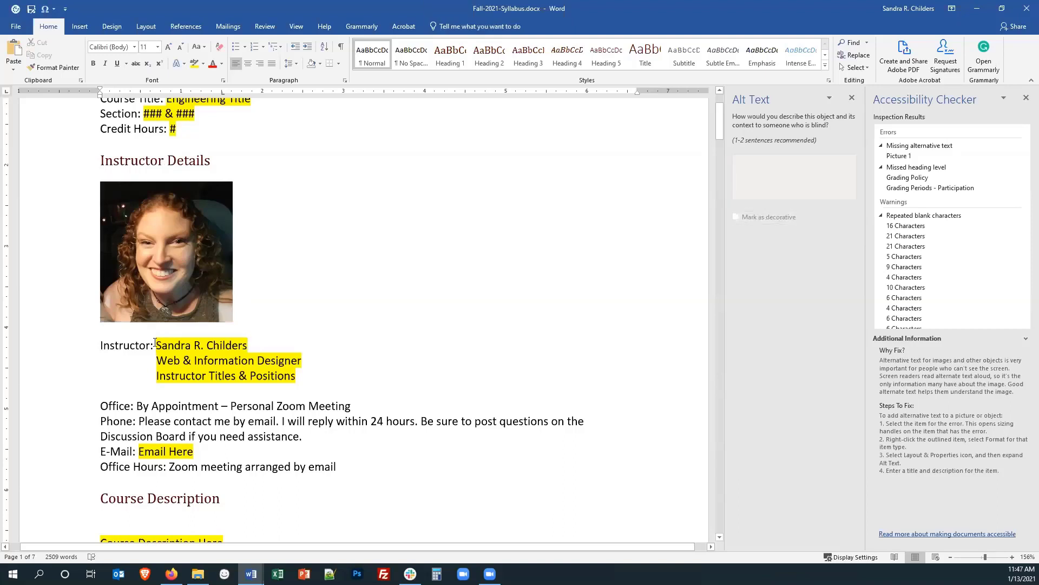
pyautogui.moveTo(156, 344); pyautogui.dragTo(248, 345)
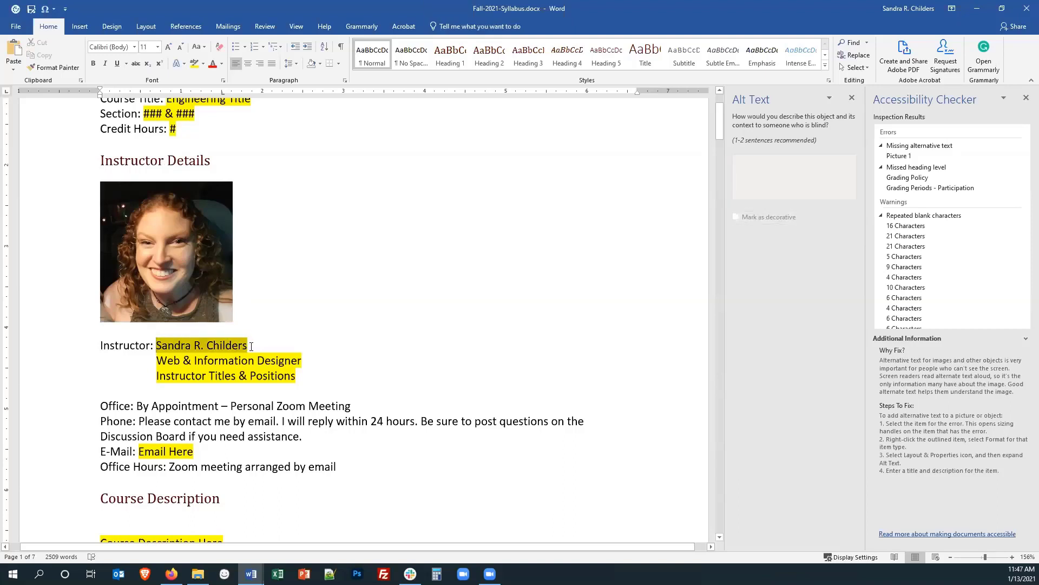
pyautogui.click(184, 274)
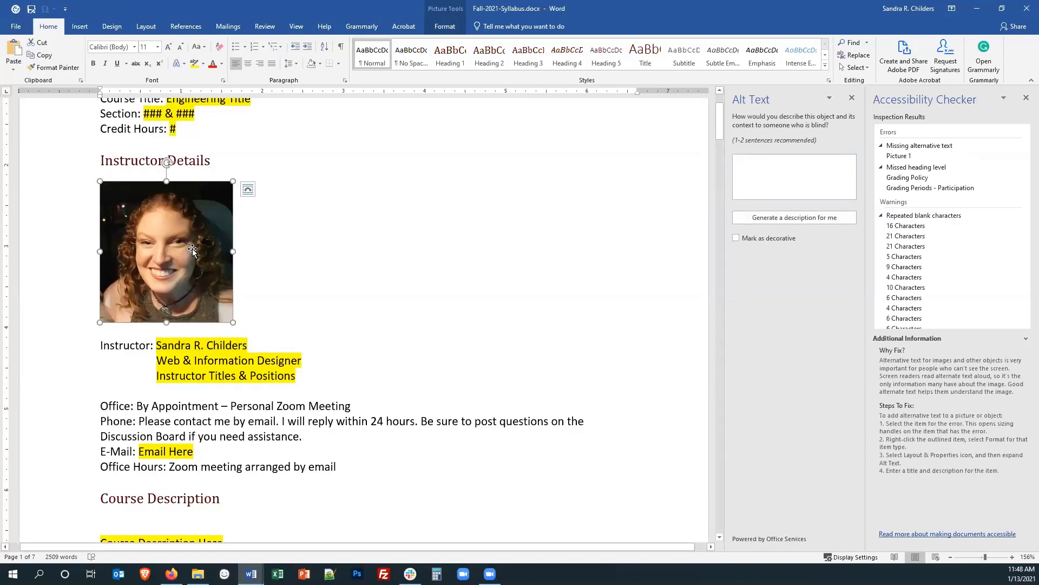
pyautogui.moveTo(255, 344); pyautogui.dragTo(170, 344)
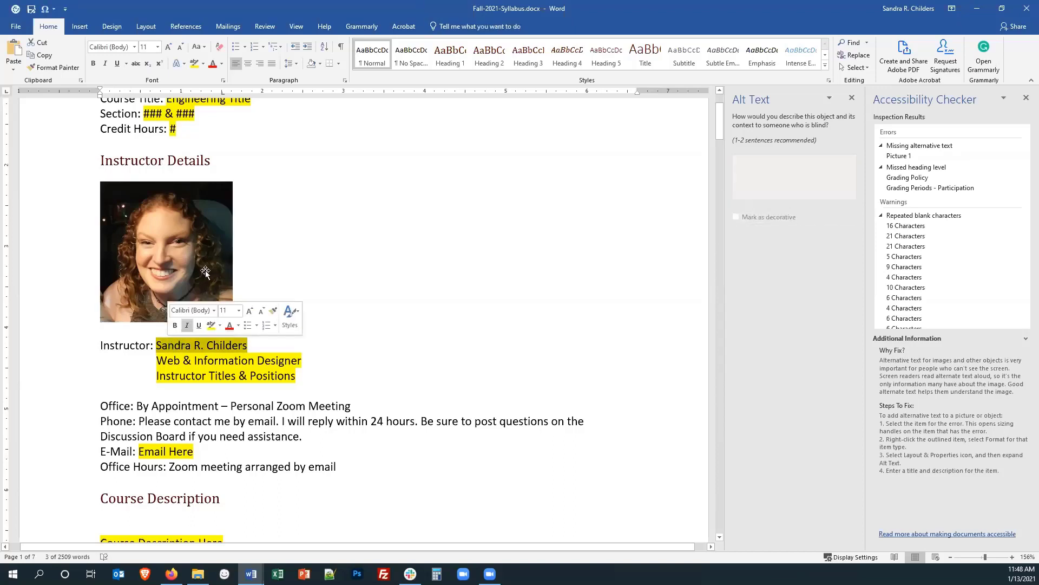
pyautogui.click(225, 249)
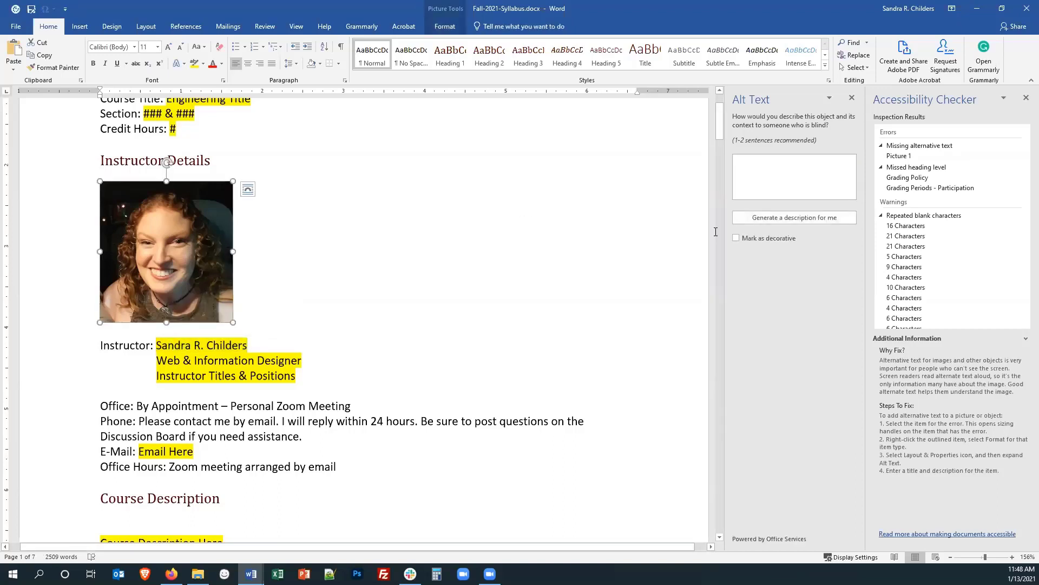
pyautogui.click(744, 240)
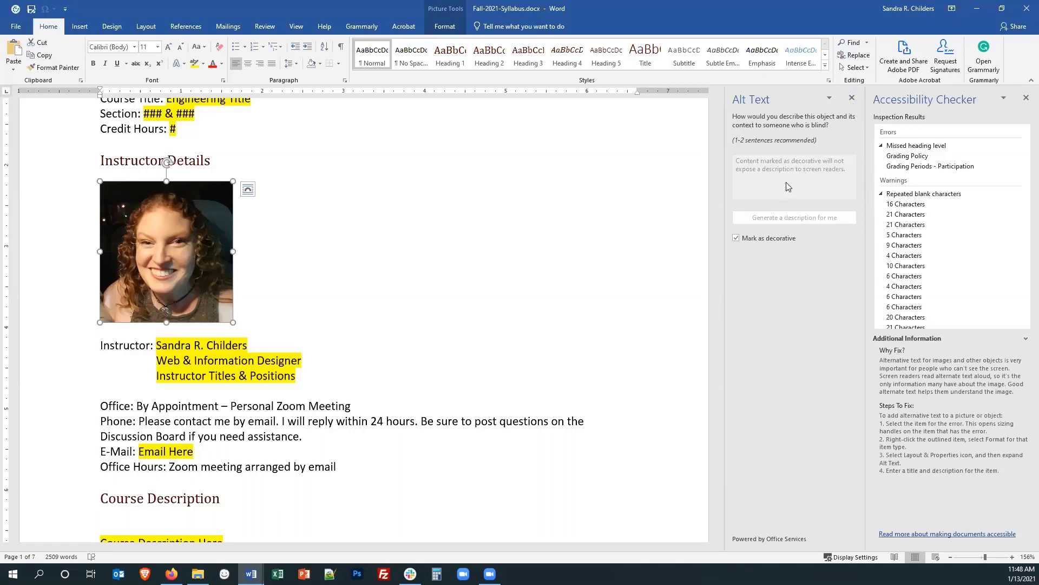
pyautogui.click(851, 98)
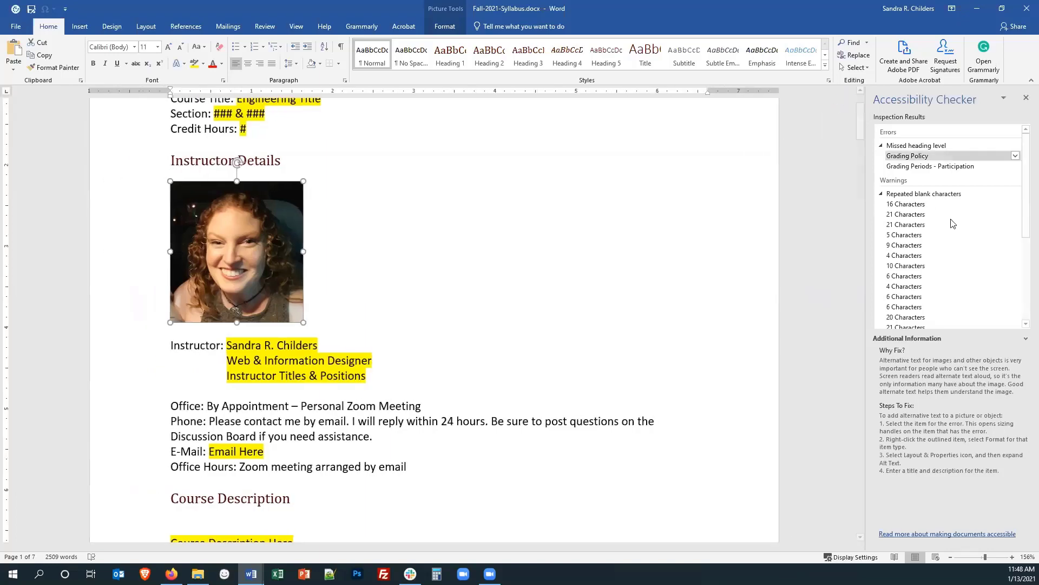
# Examine the missed heading level error at Grading Periods - Participation, comparing its heading style with the Participation Points heading above it.
pyautogui.click(954, 168)
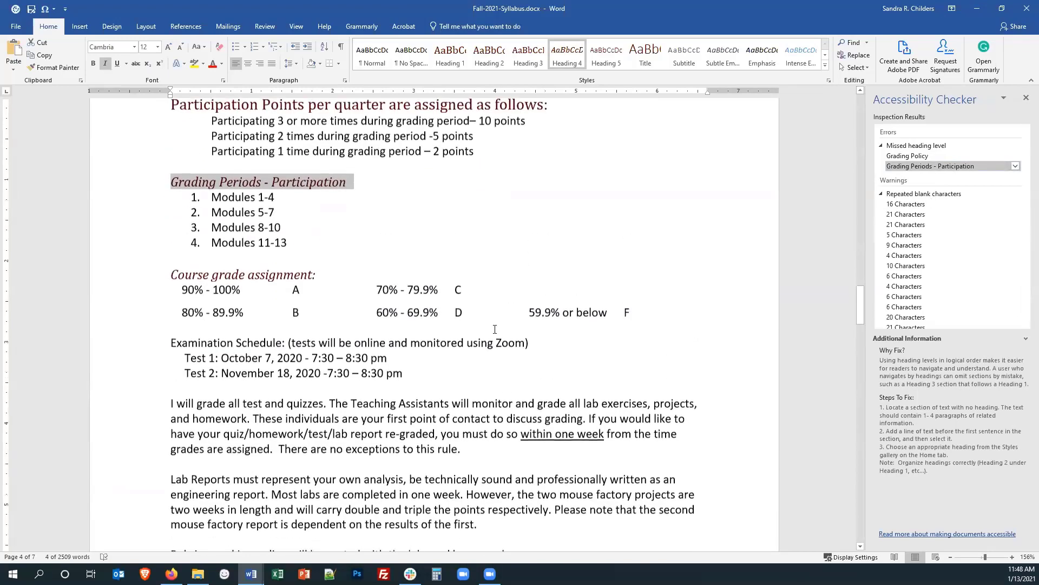
pyautogui.scroll(-1, 496, 319)
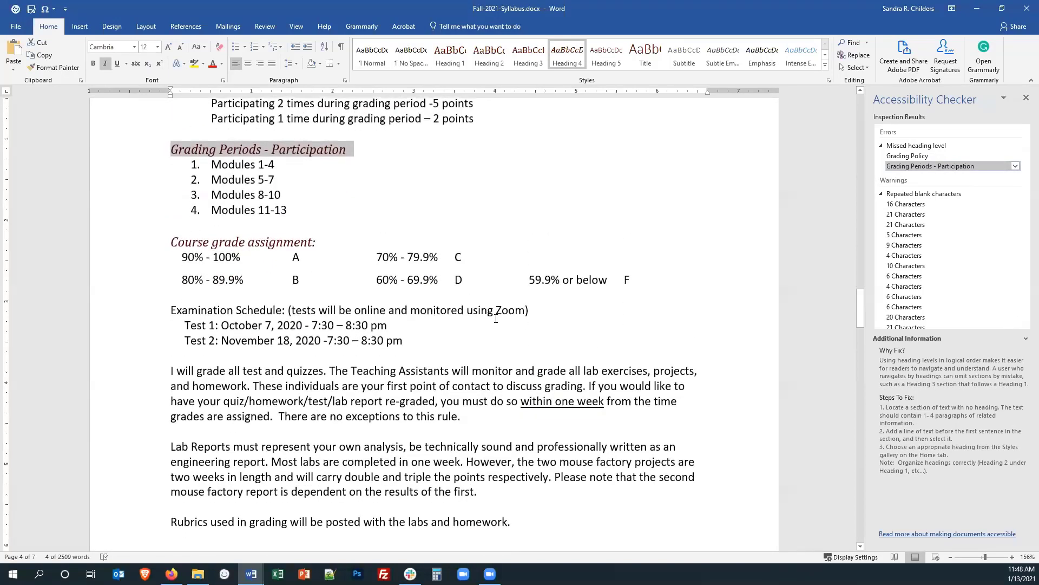
pyautogui.scroll(1, 496, 318)
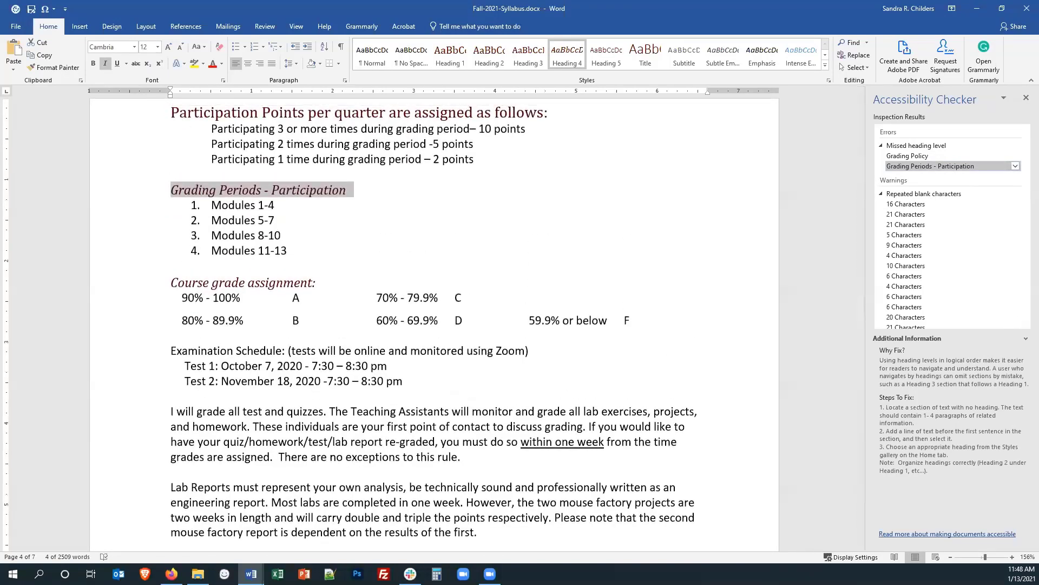
pyautogui.click(293, 190)
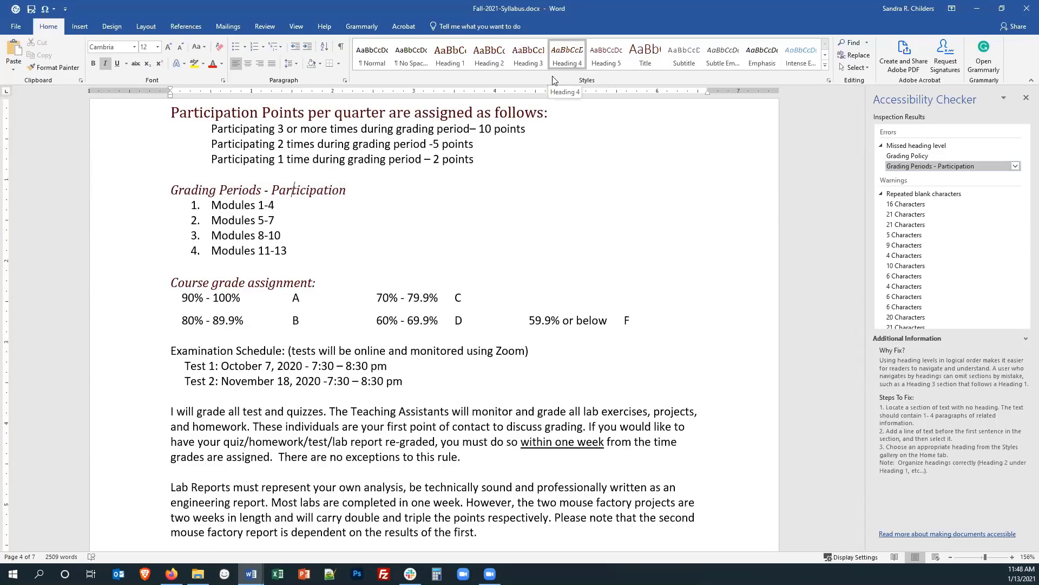
pyautogui.click(575, 64)
pyautogui.scroll(2, 242, 260)
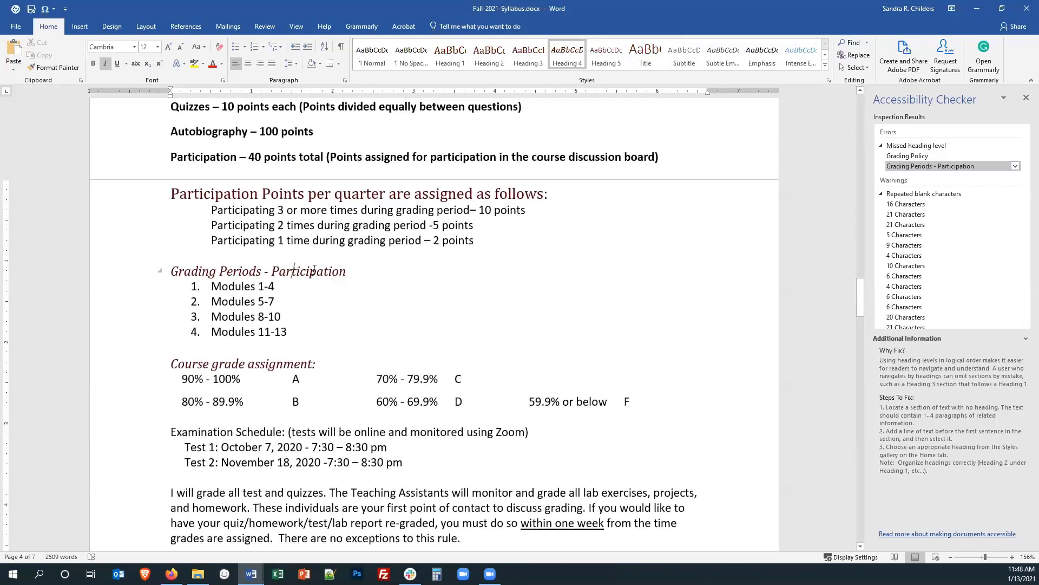
pyautogui.click(309, 199)
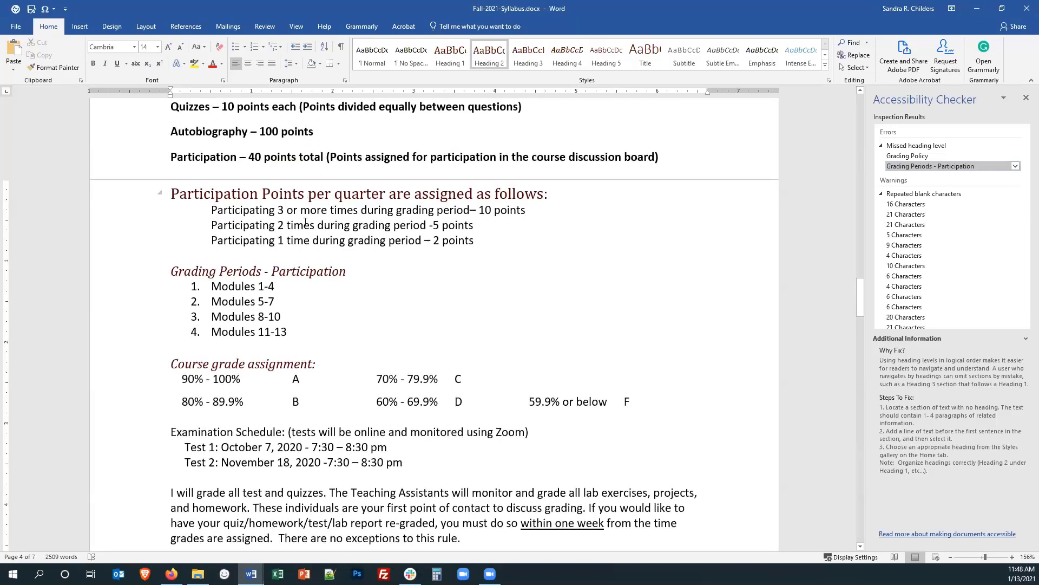
pyautogui.click(297, 269)
pyautogui.click(305, 195)
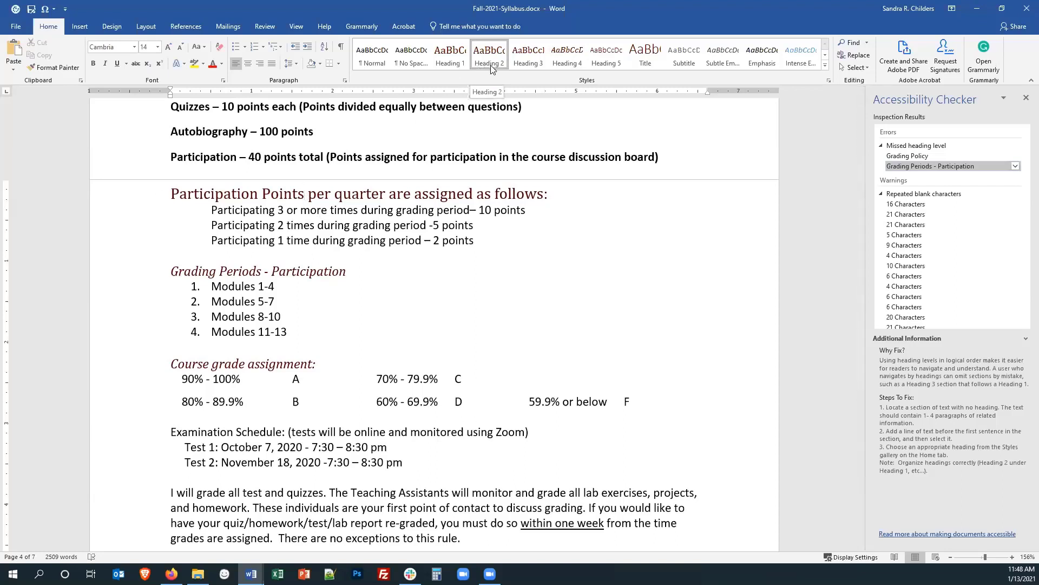
pyautogui.click(307, 272)
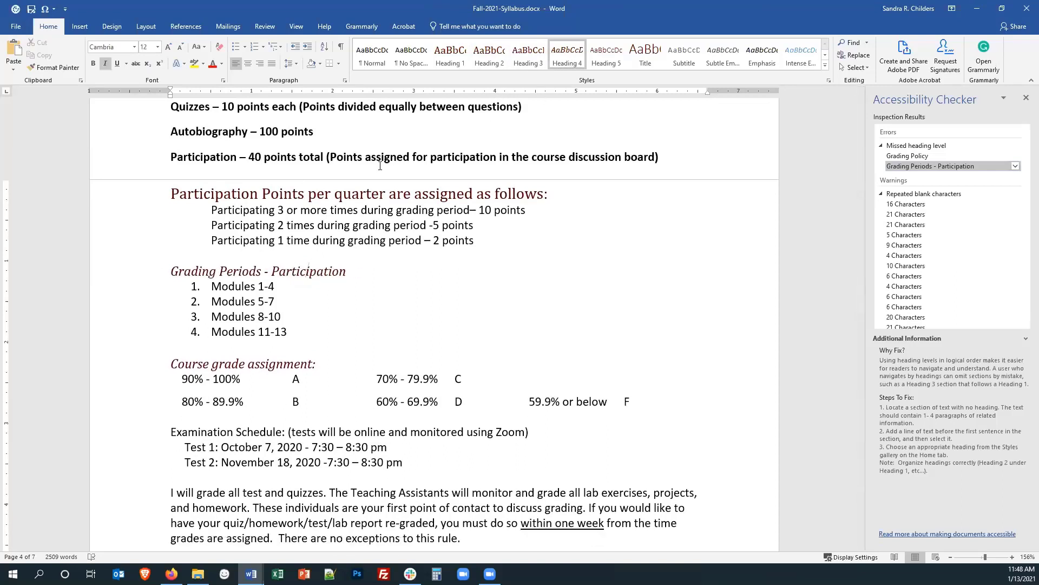
pyautogui.click(366, 193)
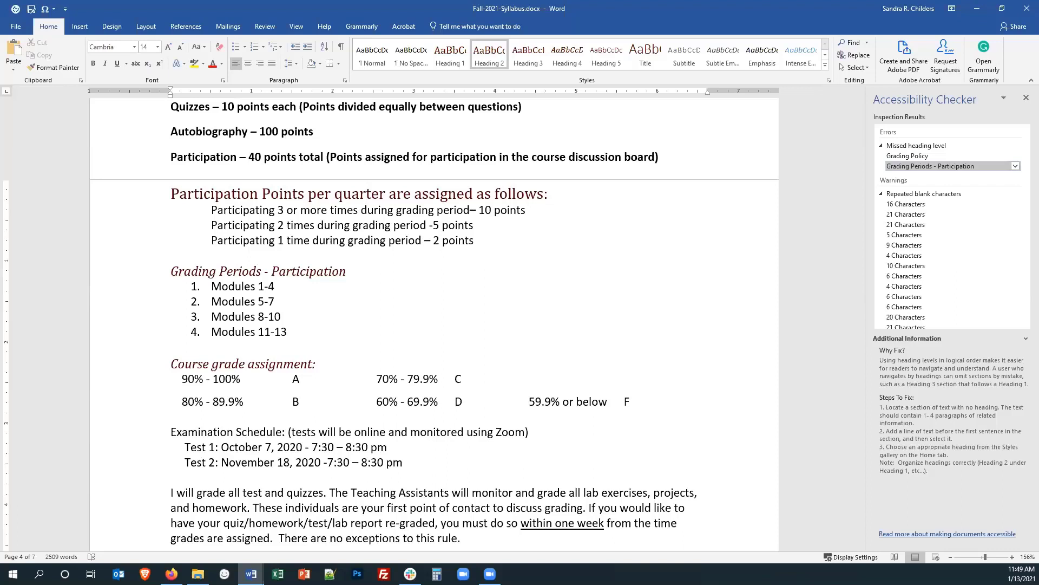
# Go to the 16 Characters warning and delete the repeated blank characters after the Section line in Course Information.
pyautogui.click(913, 206)
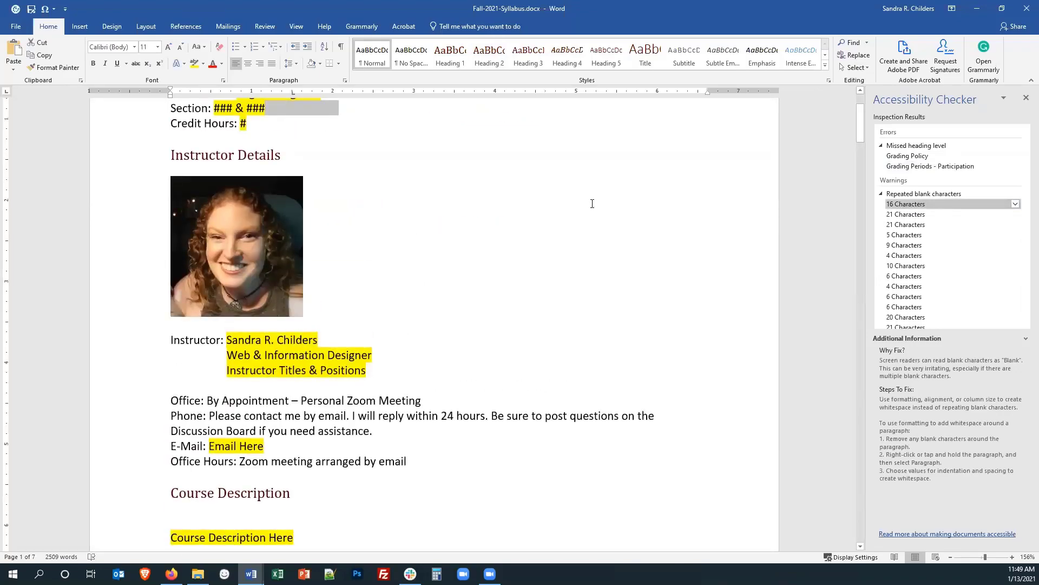
pyautogui.scroll(3, 591, 204)
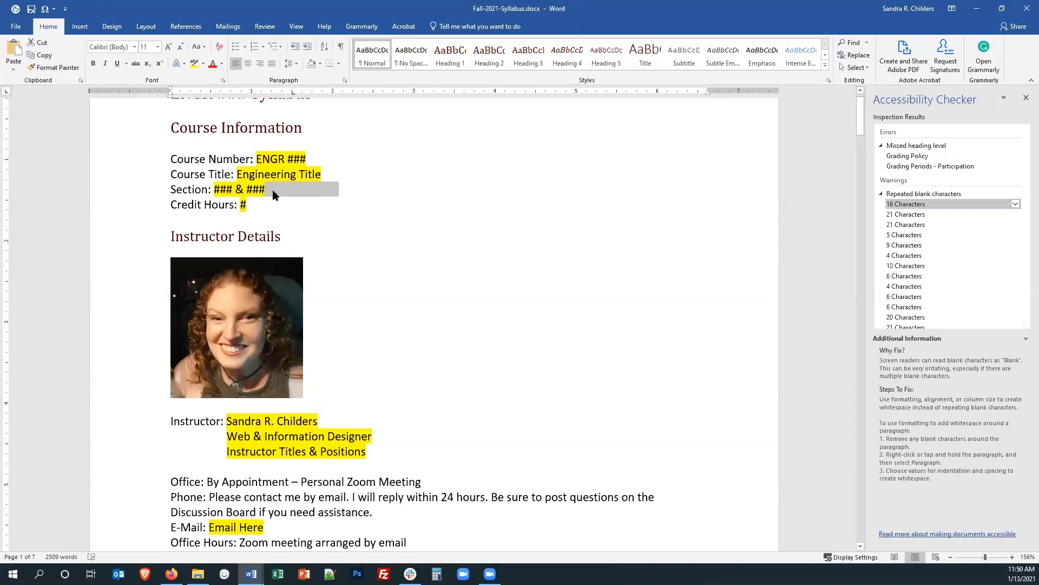
pyautogui.press('Delete')
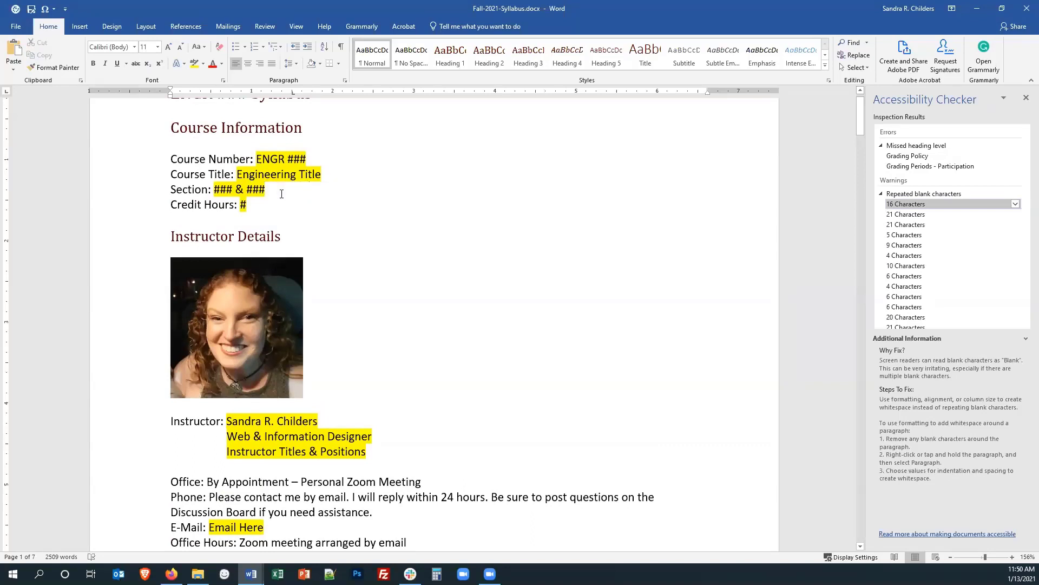
# Go to the 5 Characters warning and examine the blank space between the Section 501 and Section 502 schedule headings.
pyautogui.click(906, 235)
pyautogui.scroll(-4, 582, 262)
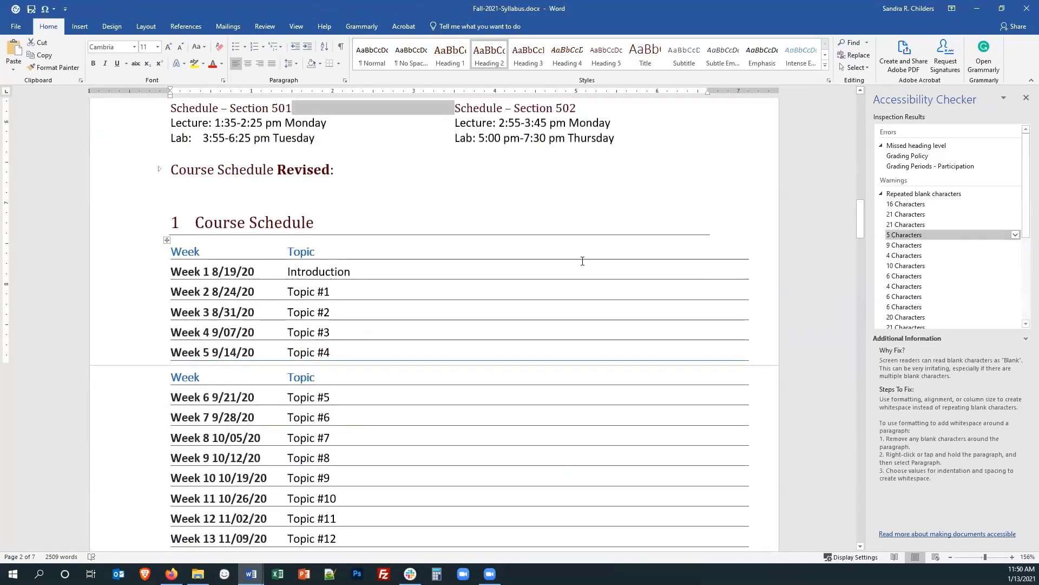
pyautogui.scroll(2, 578, 262)
pyautogui.scroll(1, 578, 262)
pyautogui.scroll(-1, 579, 262)
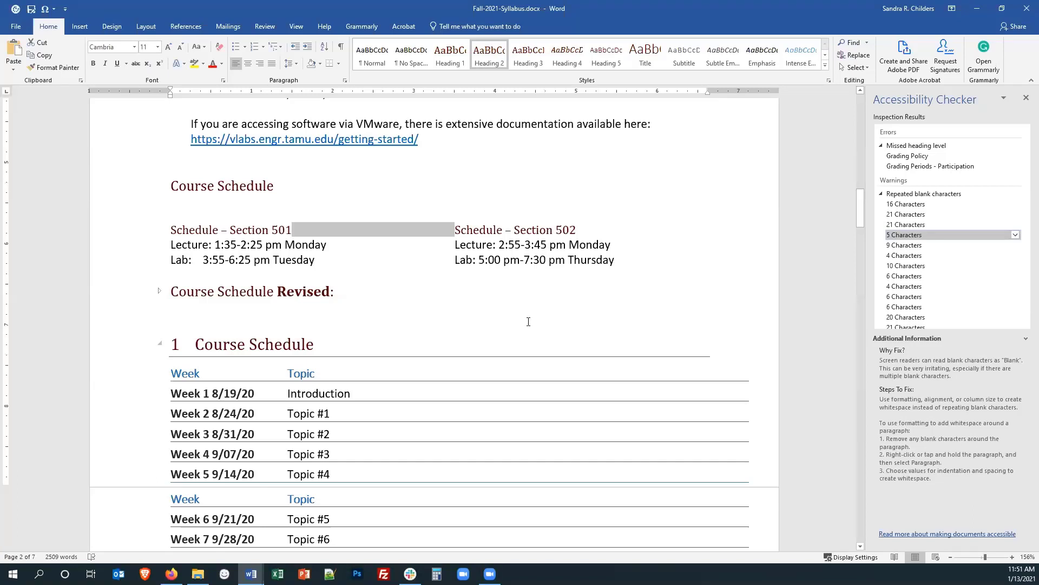
# Expand the Course Schedule Revised section and examine its heading levels, Lecture & Lab Meeting Times table and the text below.
pyautogui.click(201, 294)
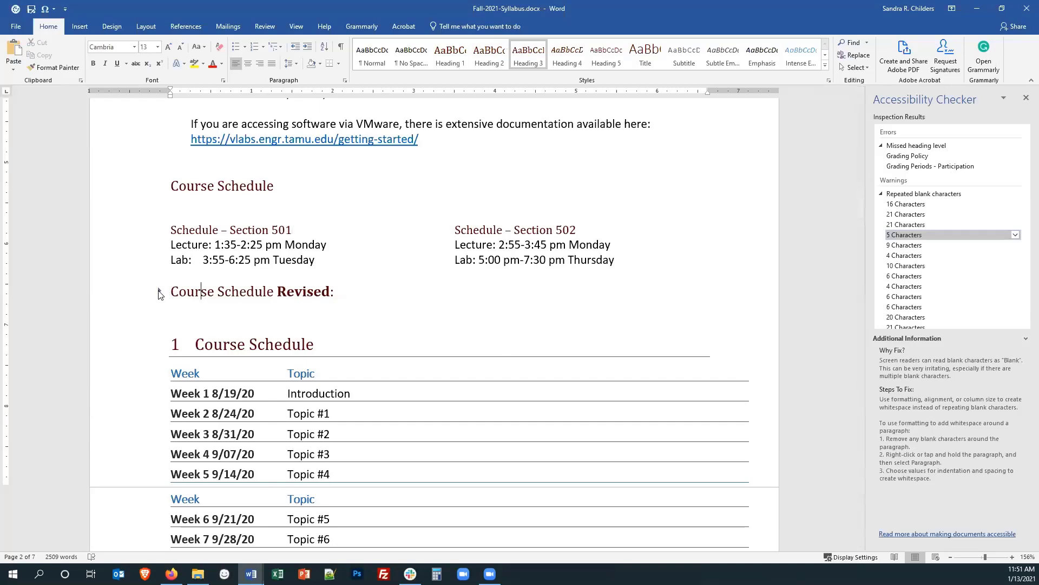
pyautogui.click(160, 293)
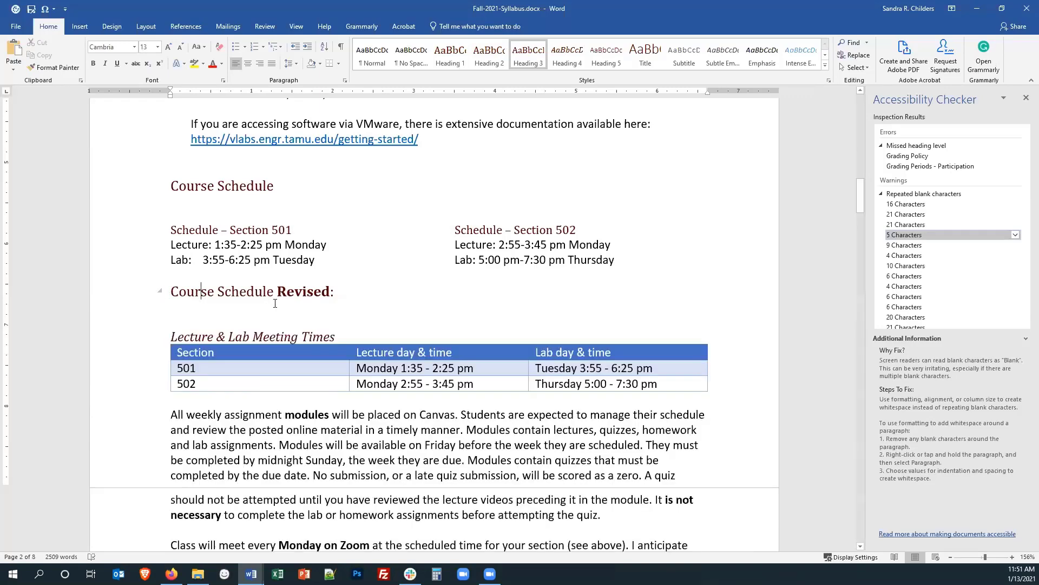
pyautogui.click(343, 338)
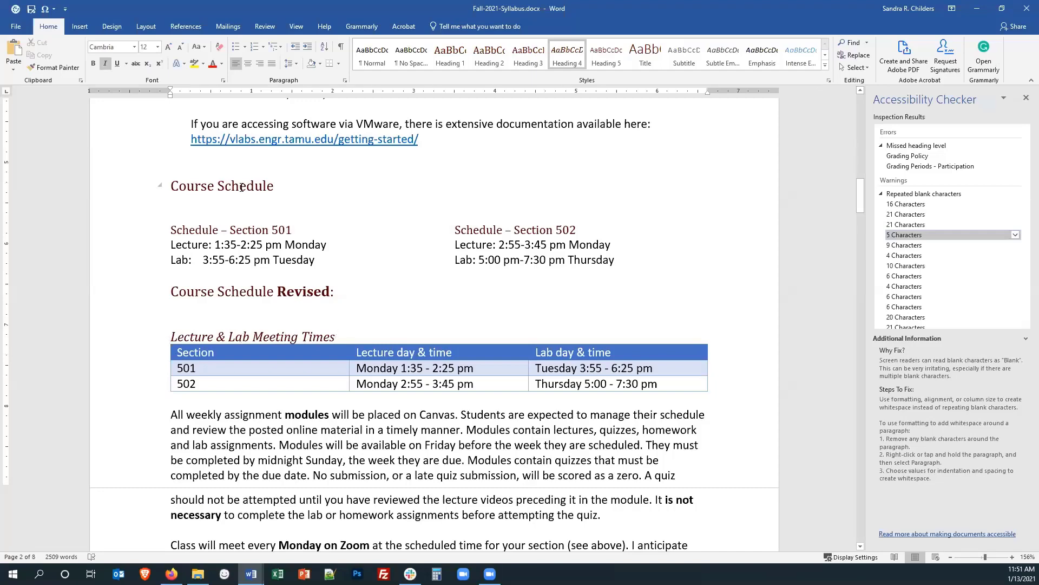
pyautogui.hotkey('ctrl', 'alt', '3')
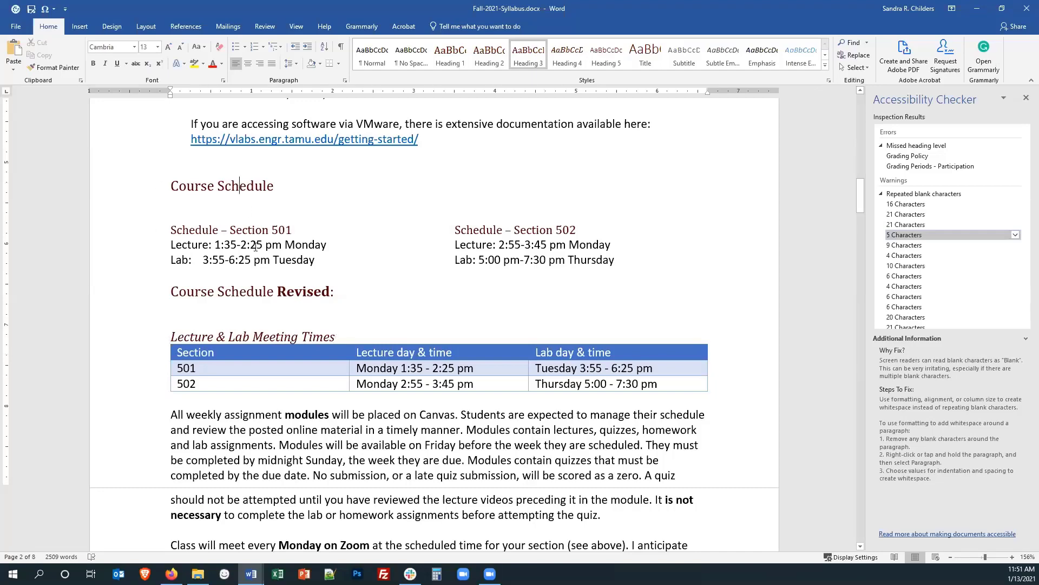
pyautogui.scroll(-9, 255, 248)
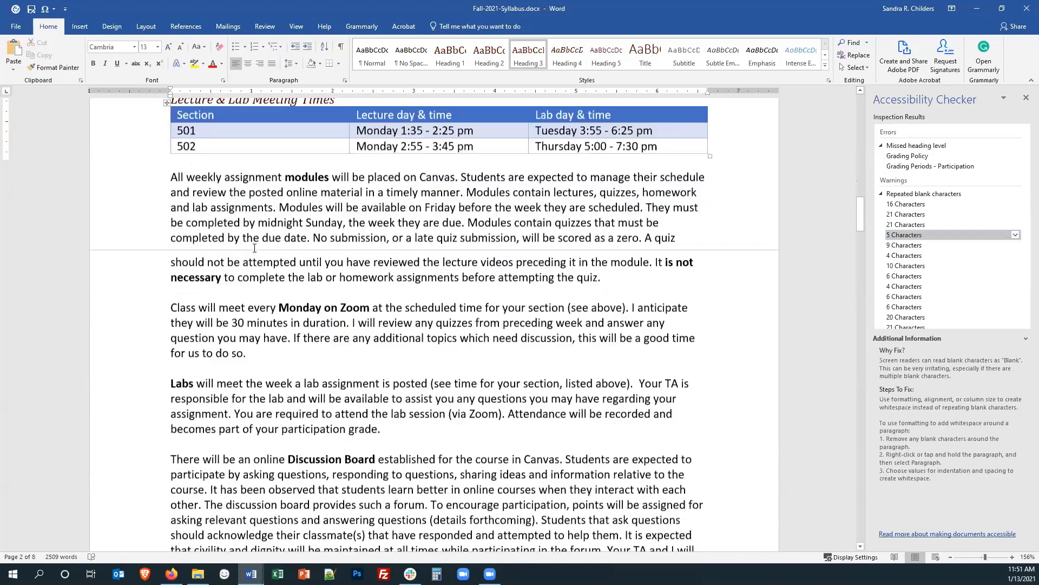
# Examine the numbered Course Schedule heading and its weekly topics table, comparing them with the Course Schedule sections above.
pyautogui.tripleClick(243, 370)
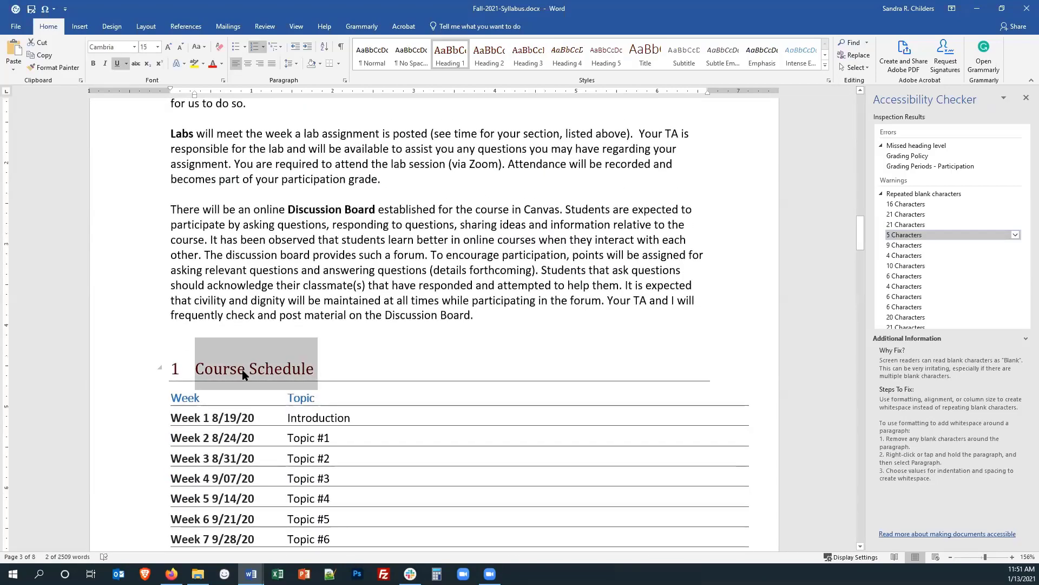
pyautogui.scroll(6, 242, 374)
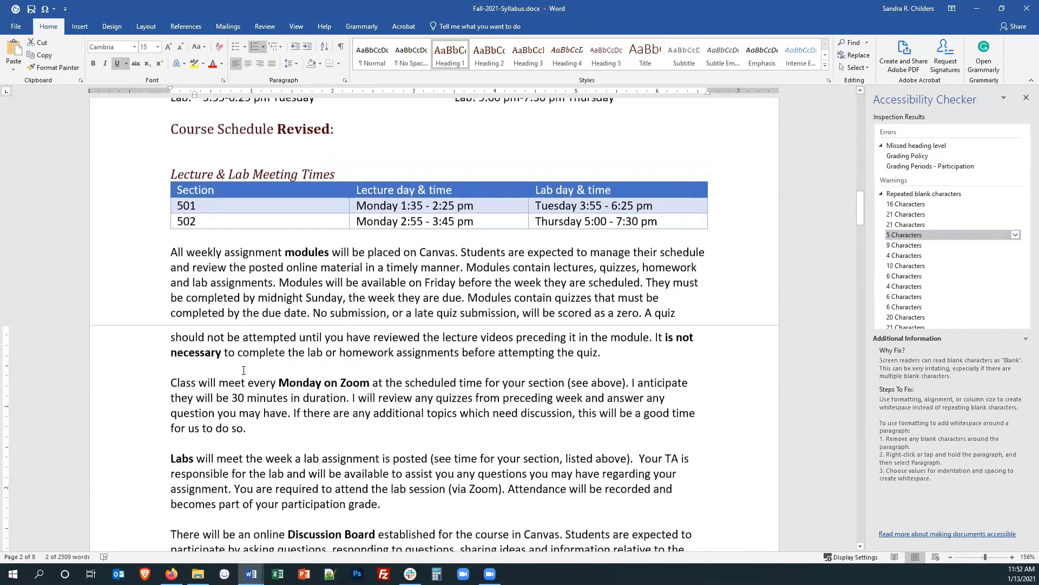
pyautogui.scroll(2, 244, 370)
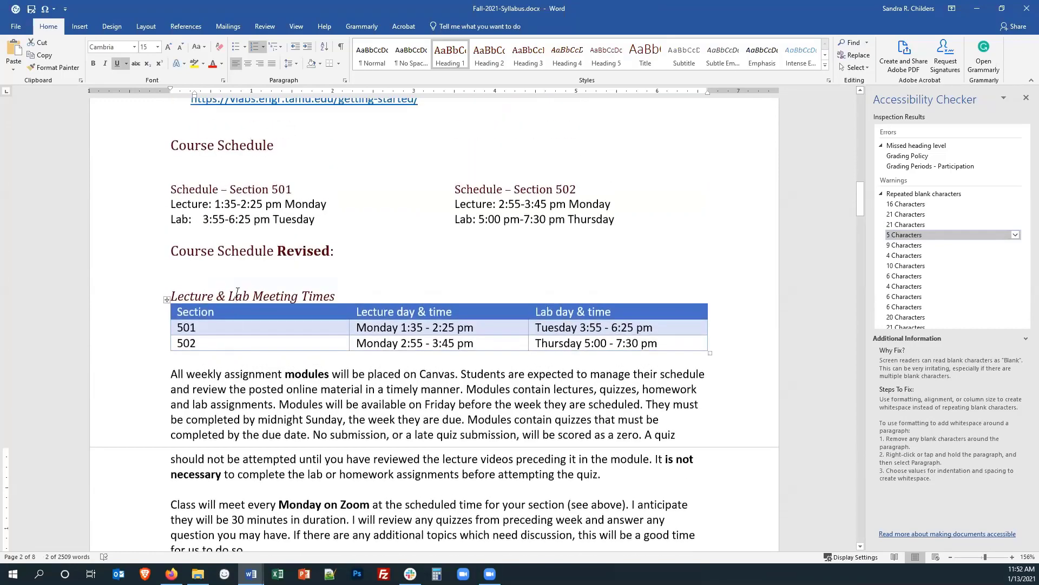
pyautogui.scroll(-9, 363, 333)
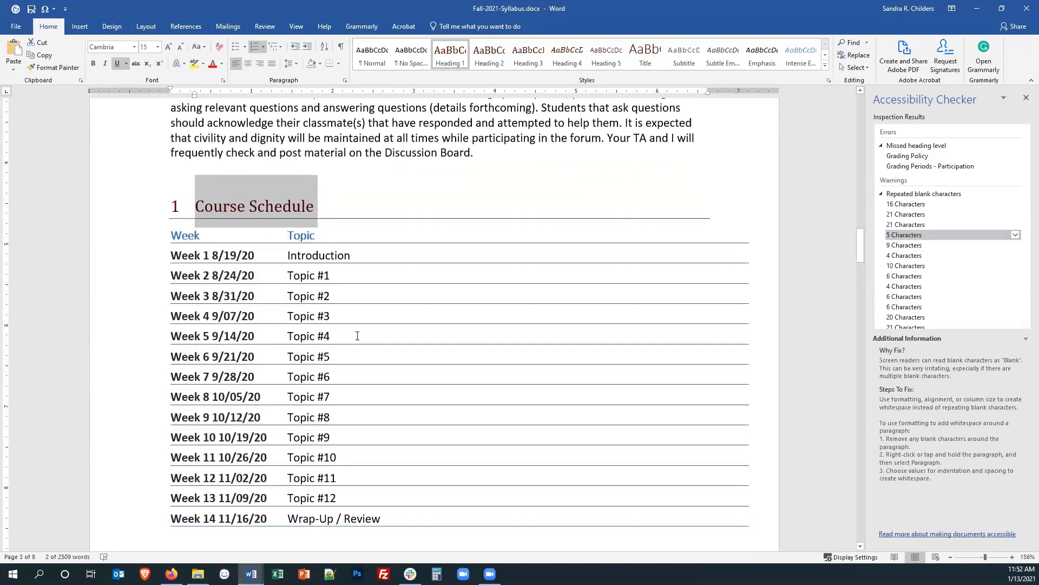
pyautogui.scroll(6, 355, 337)
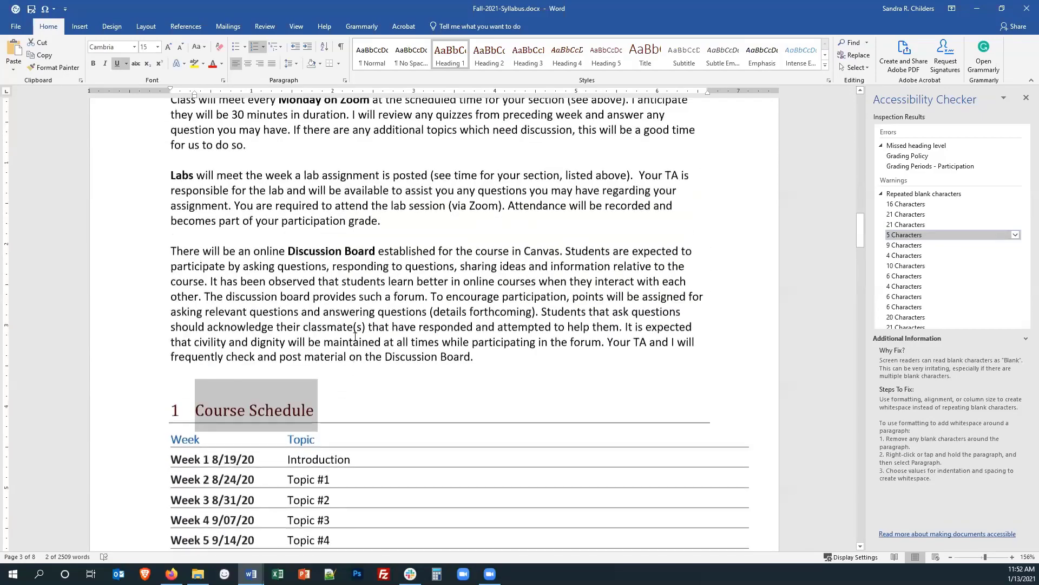
pyautogui.scroll(5, 355, 337)
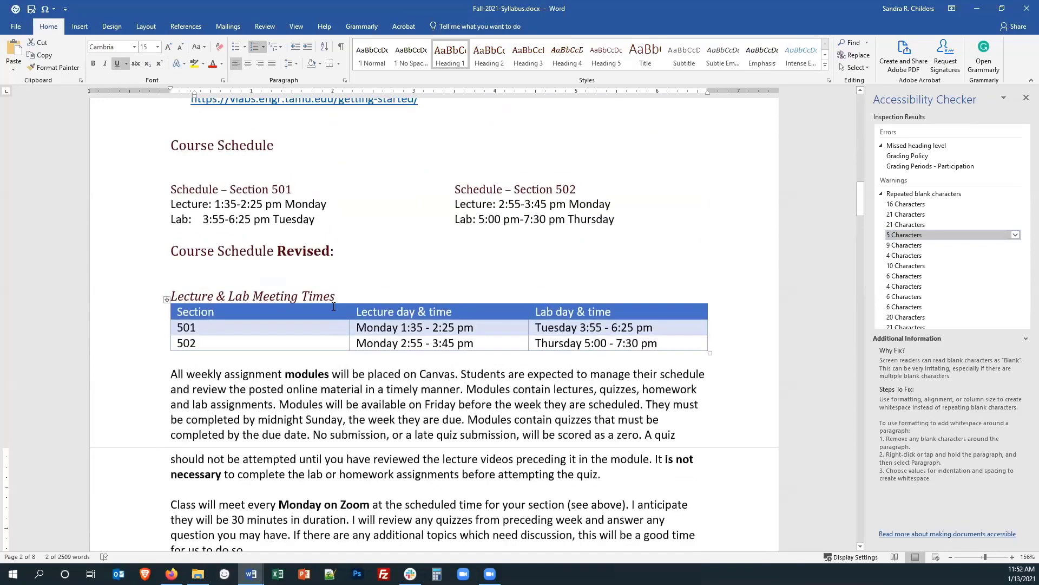
# Compare the heading styles of Course Schedule, Course Schedule Revised and Lecture & Lab Meeting Times.
pyautogui.click(252, 146)
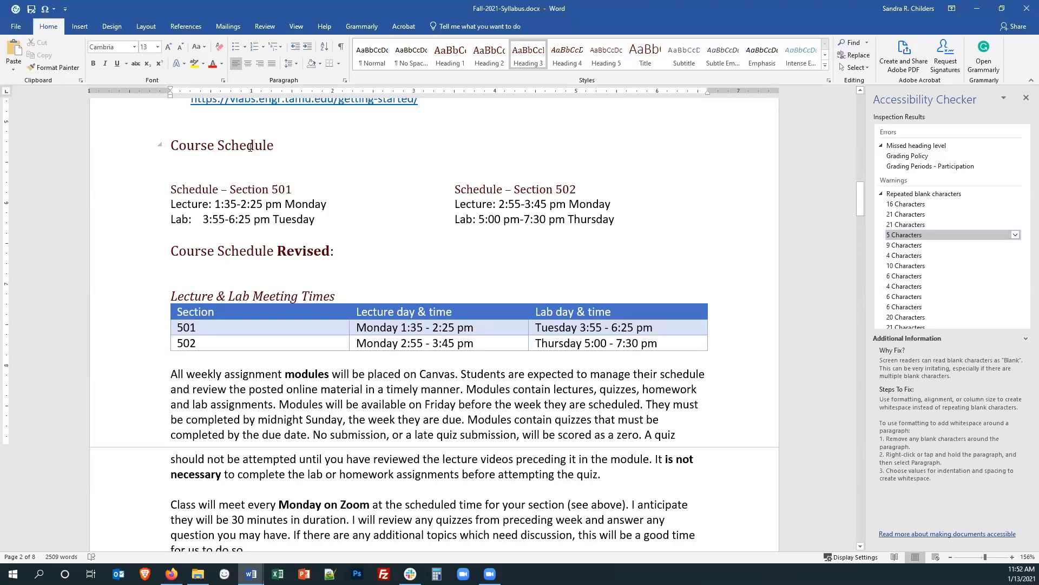
pyautogui.click(184, 297)
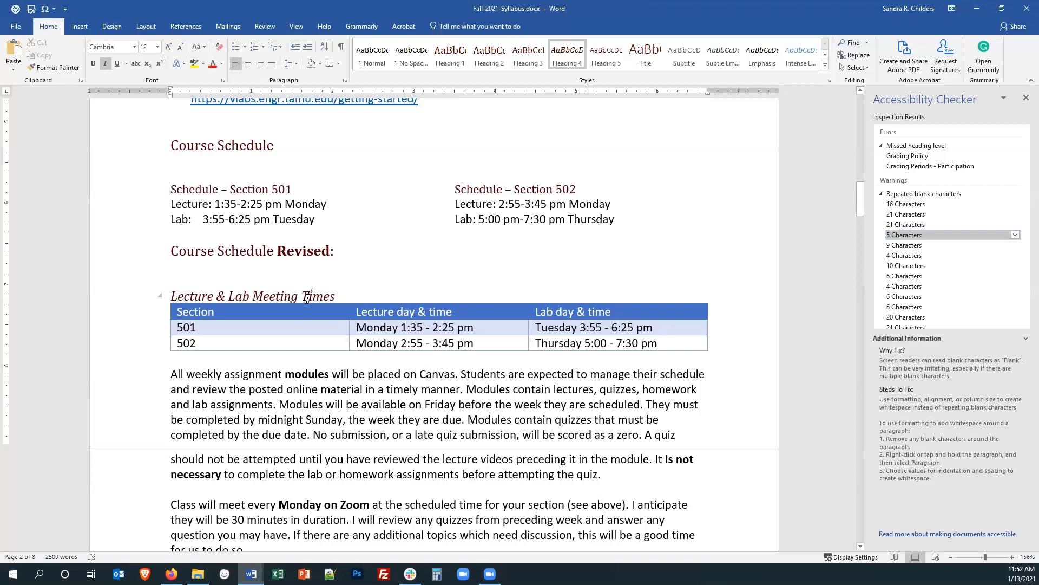
pyautogui.click(263, 250)
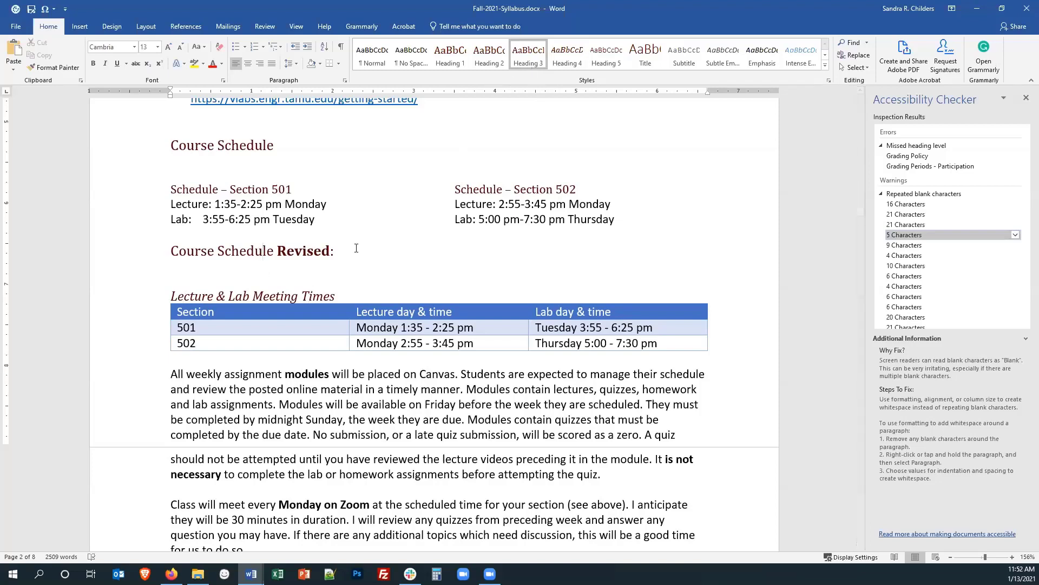
pyautogui.click(337, 297)
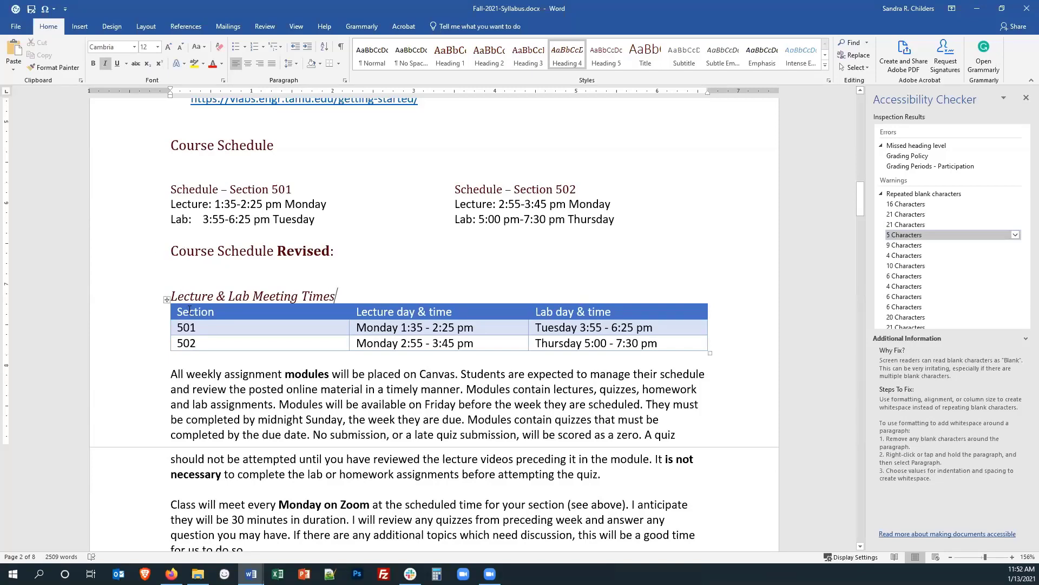
pyautogui.press('Down')
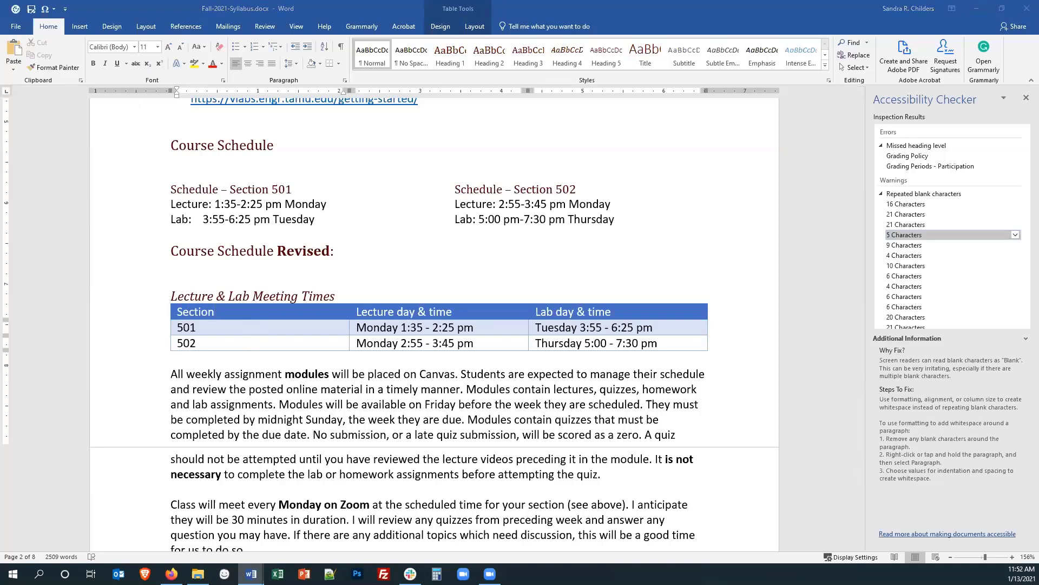
# View the options for inserting a table at the blank line below Course Schedule Revised, without inserting one.
pyautogui.click(189, 272)
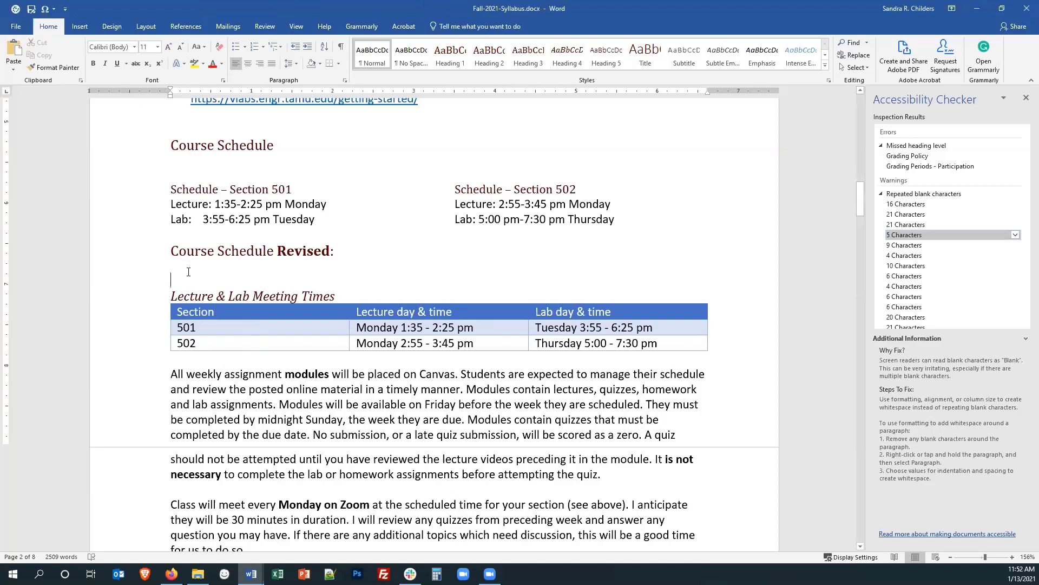
pyautogui.click(80, 27)
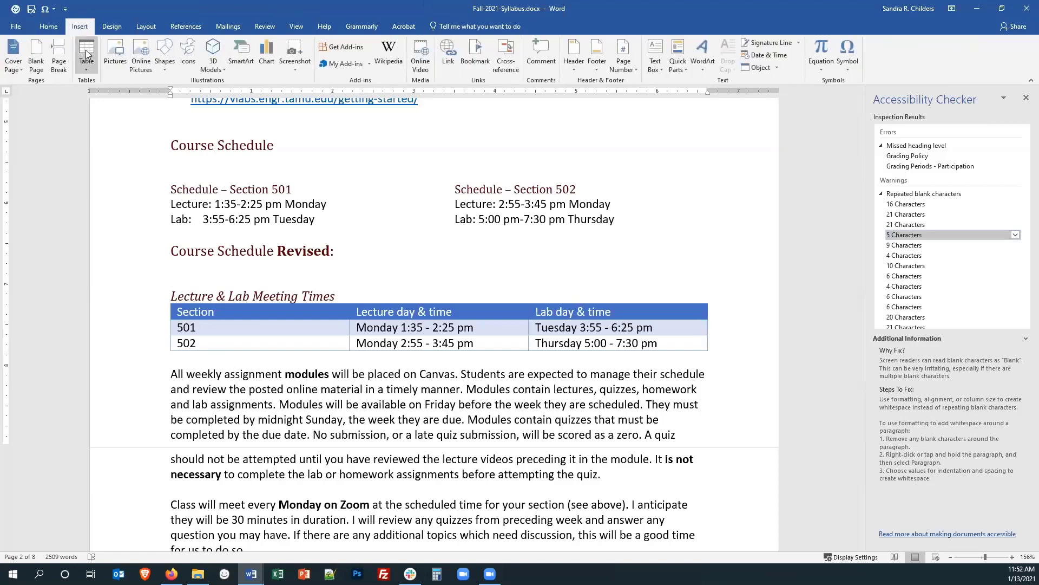
pyautogui.click(86, 53)
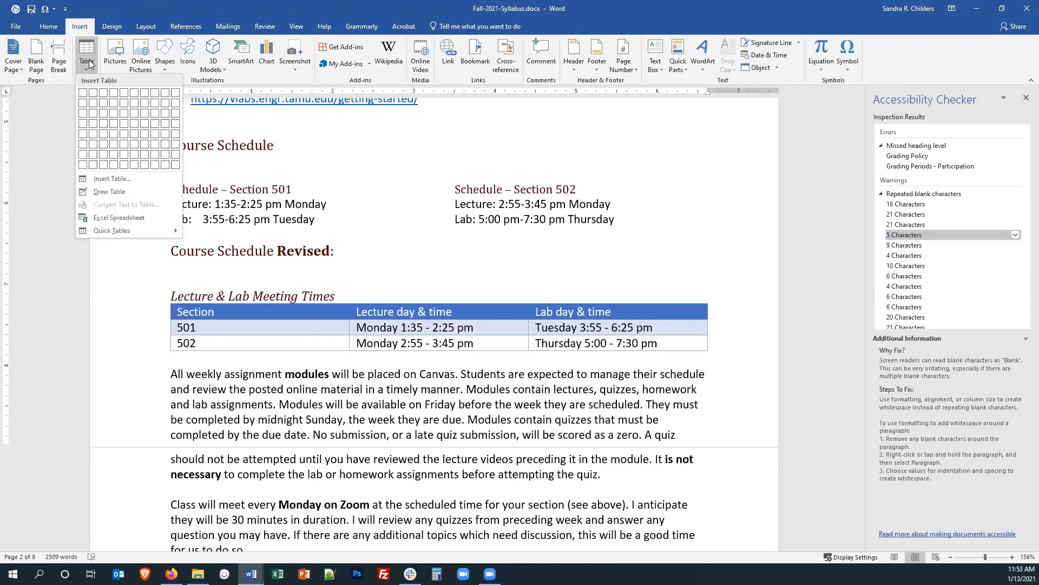
pyautogui.click(89, 59)
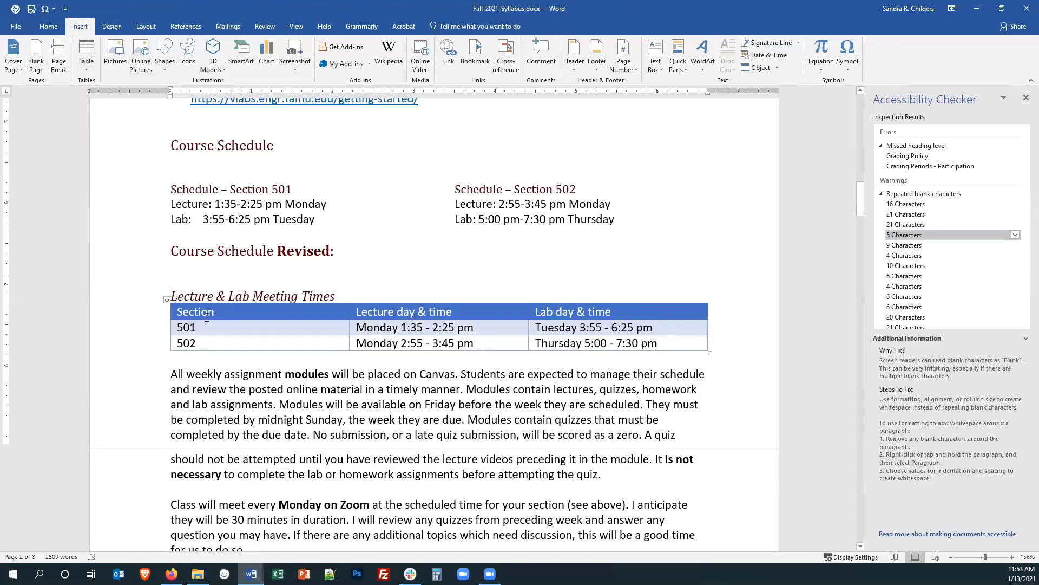
# Step cell by cell through the Lecture & Lab Meeting Times table, from its header row onward, to check the reading order.
pyautogui.click(226, 310)
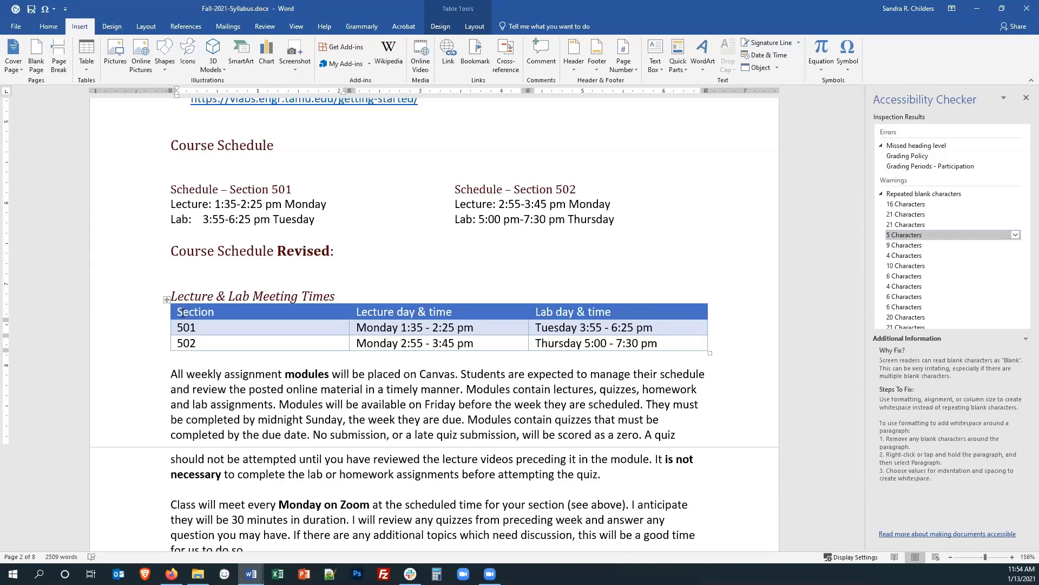
pyautogui.press('Tab')
pyautogui.press('Tab')
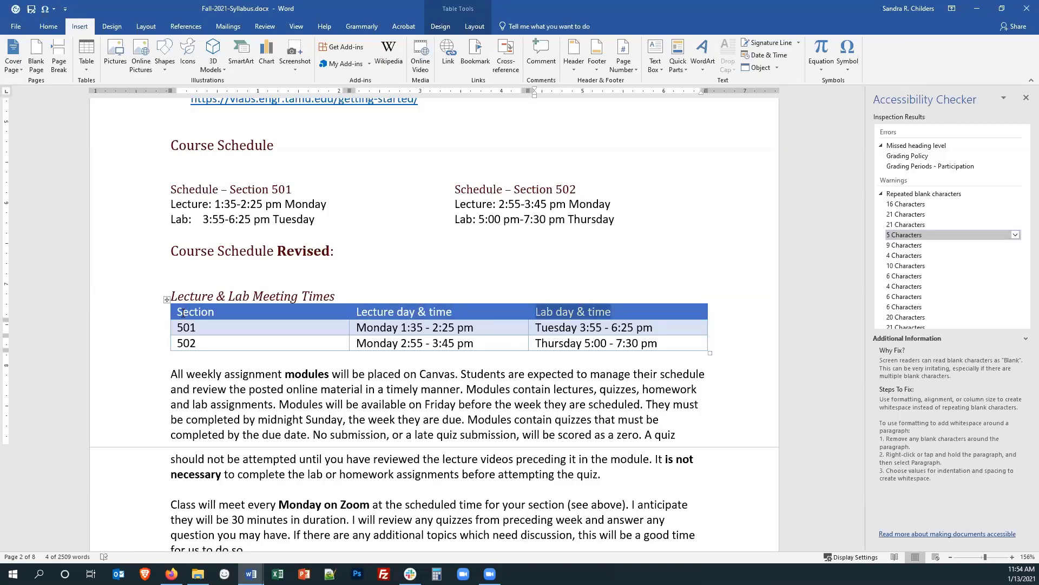
pyautogui.press('Tab')
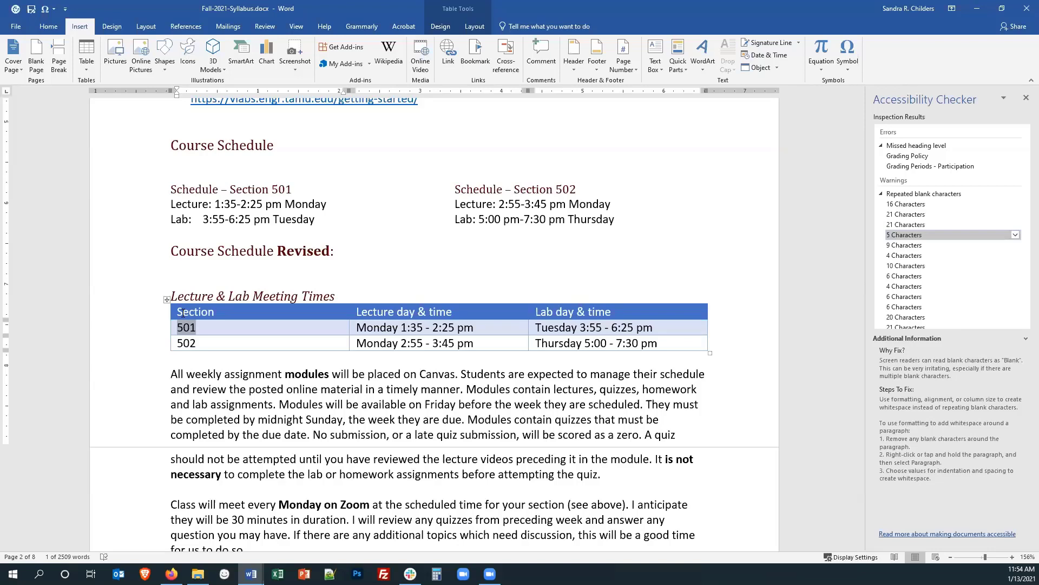
pyautogui.press('Tab')
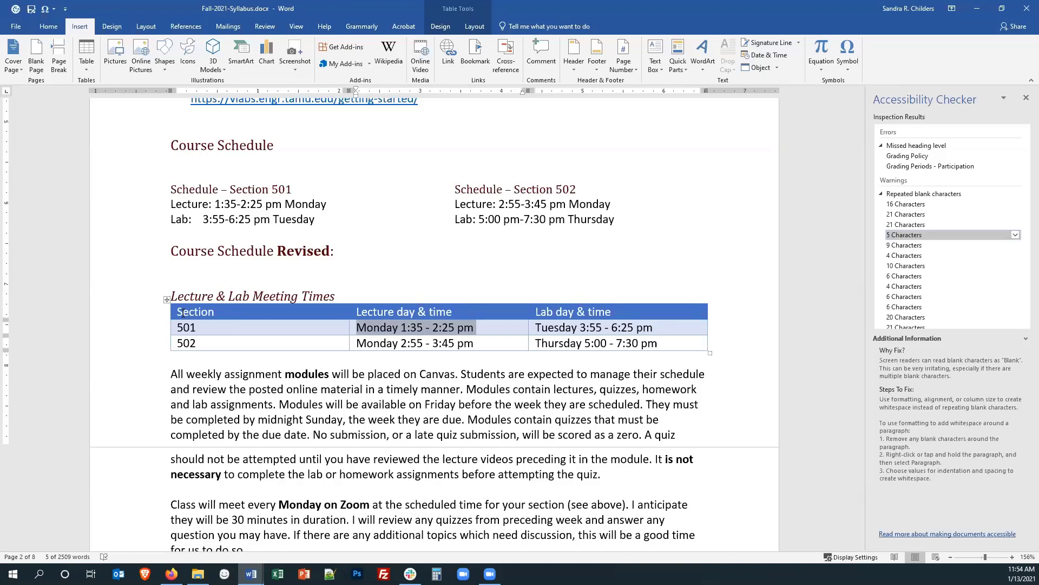
pyautogui.press('Tab')
pyautogui.press('Tab')
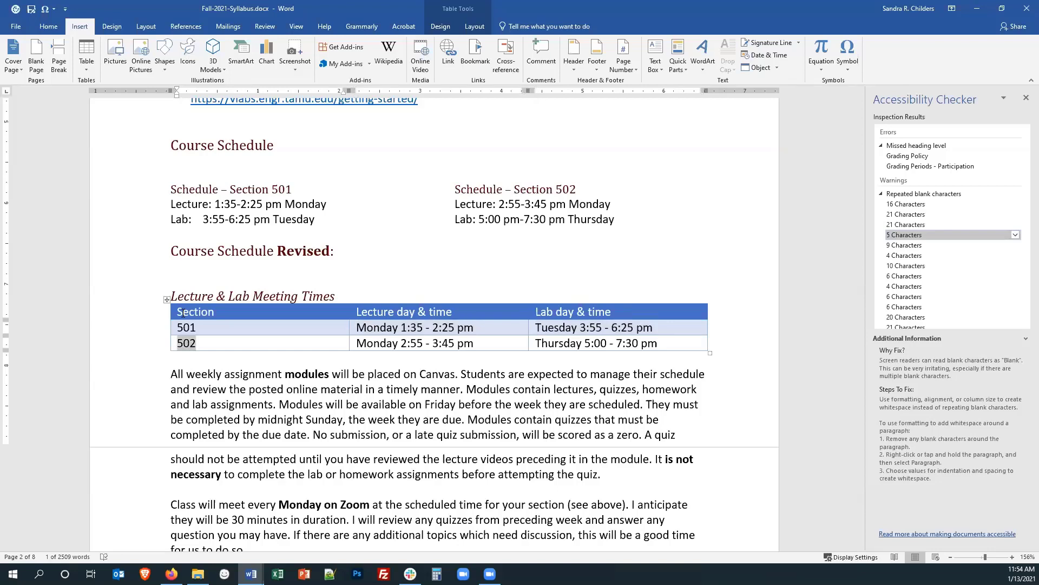
pyautogui.press('Tab')
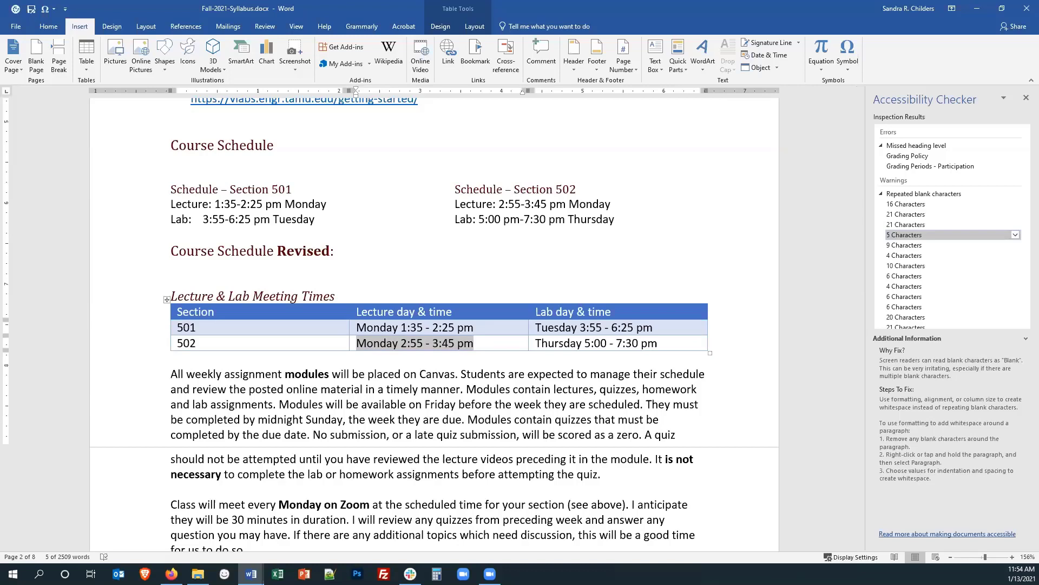
# In the meeting times table's header row properties, disallow breaking across pages and enable repeating as header row at the top of each page.
pyautogui.click(182, 326)
pyautogui.hotkey('shift', 'Up')
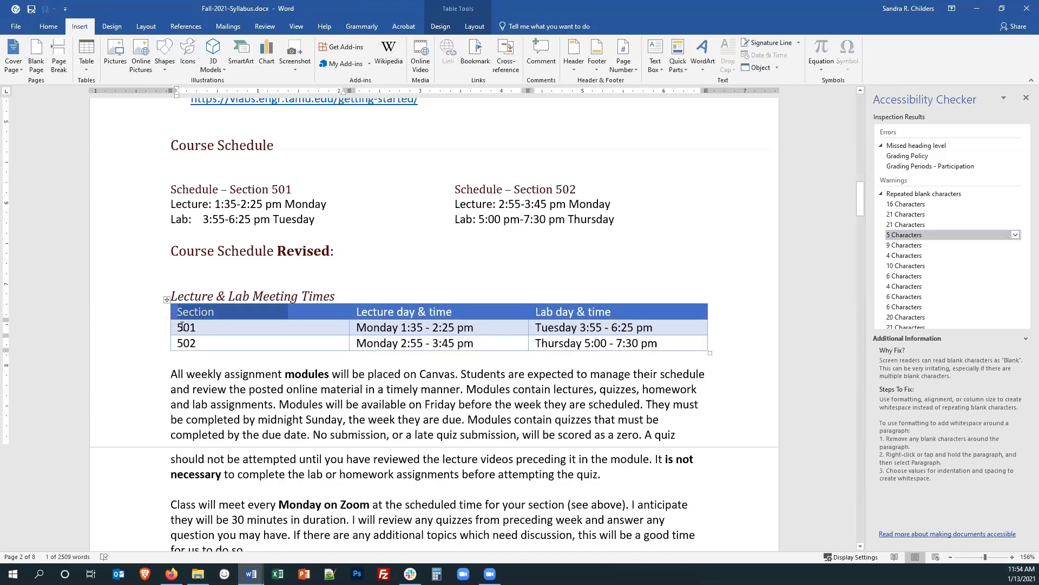
pyautogui.hotkey('shift', 'Right')
pyautogui.hotkey('shift', 'Right')
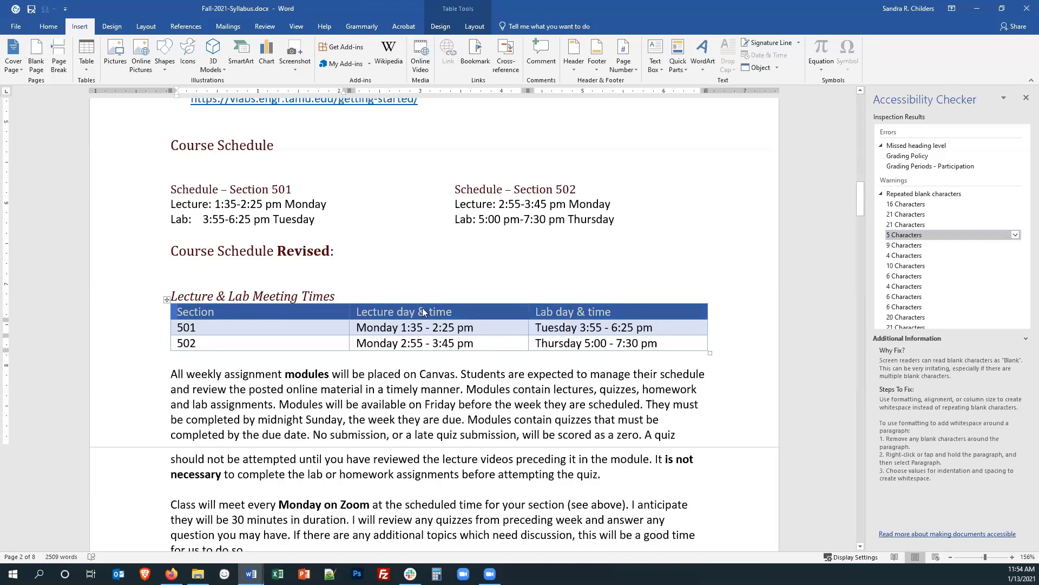
pyautogui.rightClick(646, 313)
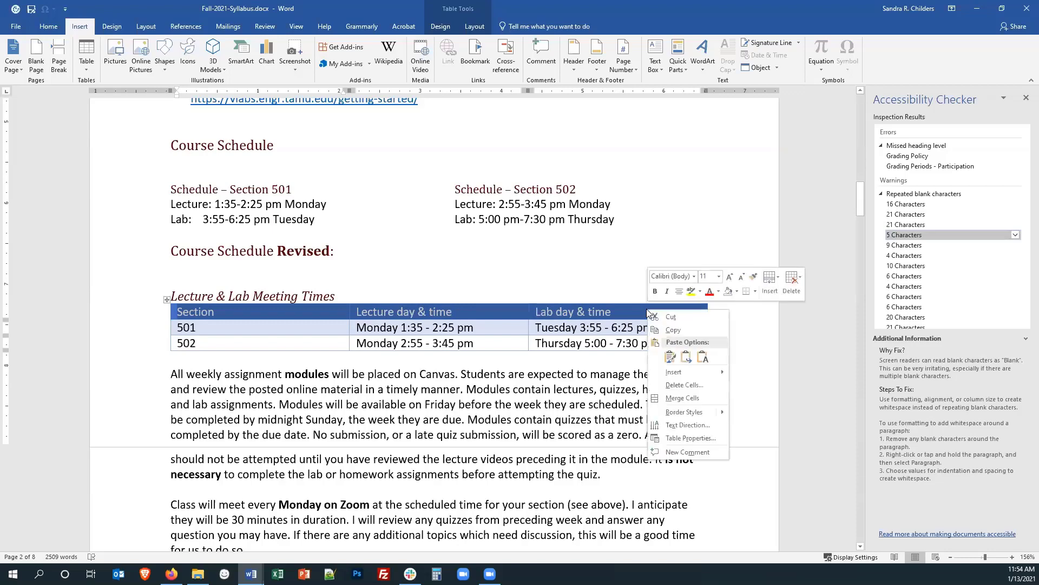
pyautogui.click(676, 439)
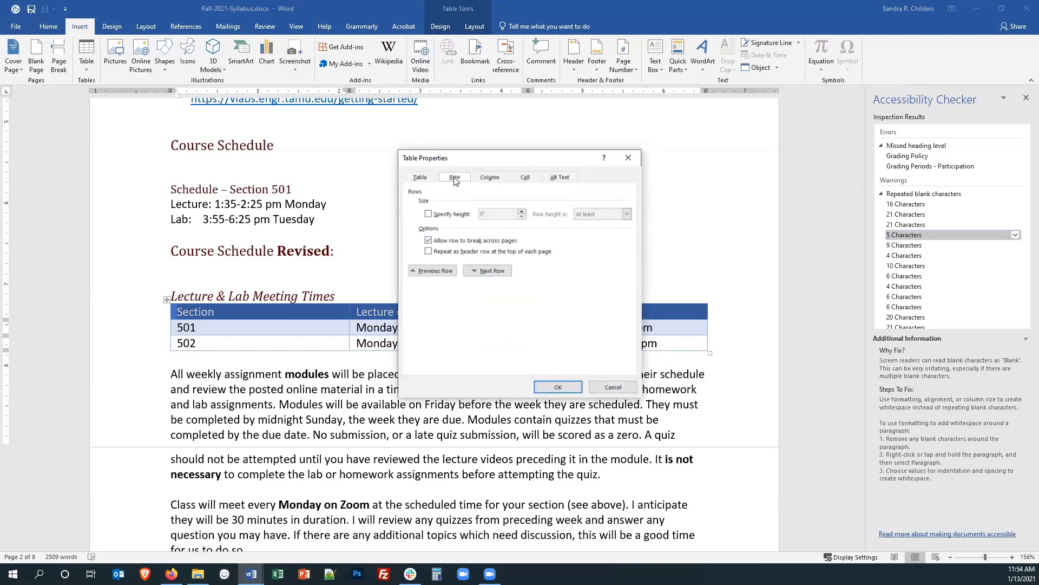
pyautogui.click(429, 240)
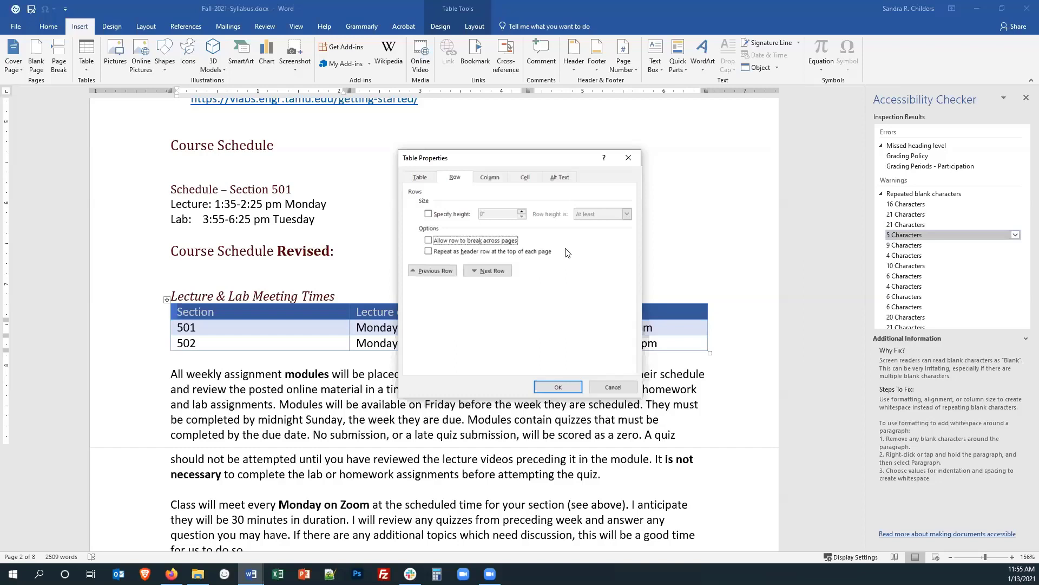
pyautogui.click(429, 253)
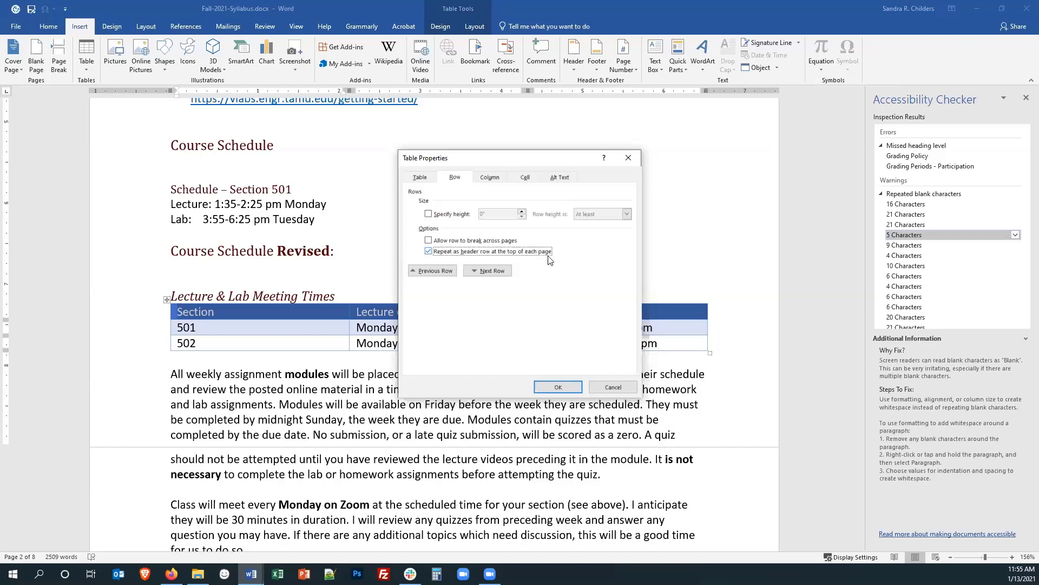
# Review the meeting times table's alt text title and description fields, and apply the table properties.
pyautogui.click(560, 179)
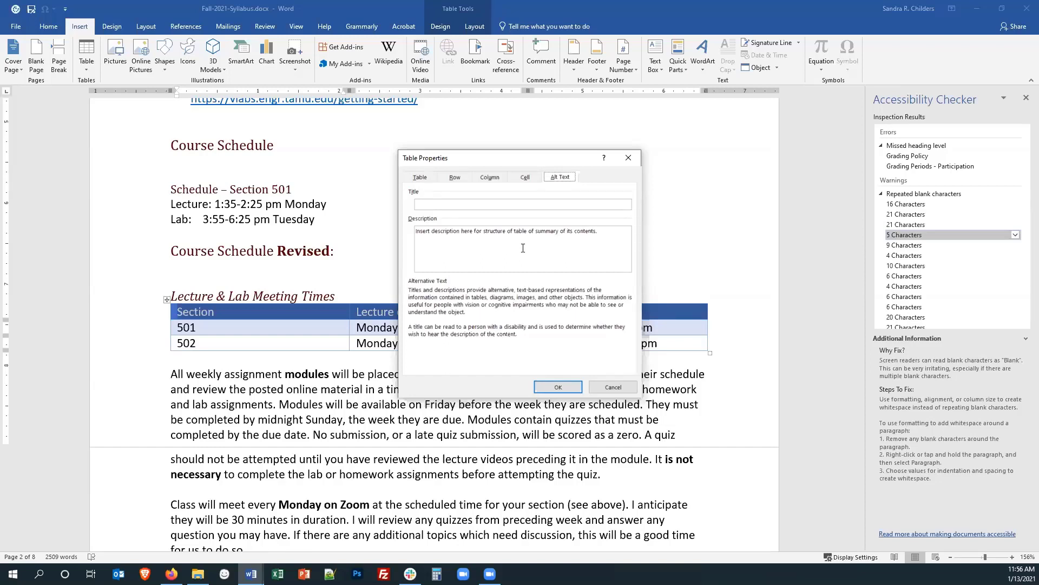
pyautogui.click(523, 248)
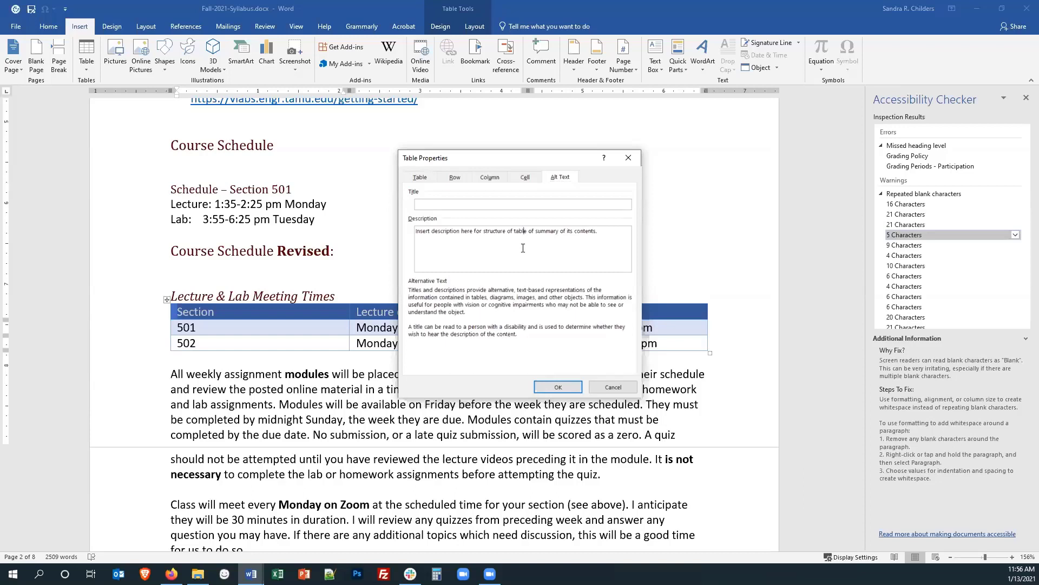
pyautogui.click(483, 231)
pyautogui.click(558, 386)
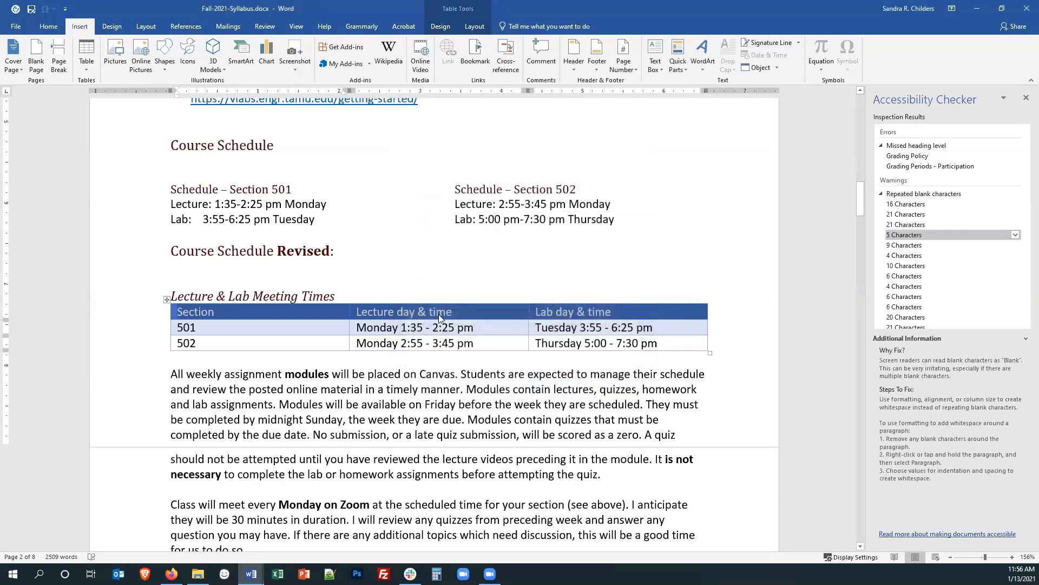
pyautogui.click(310, 310)
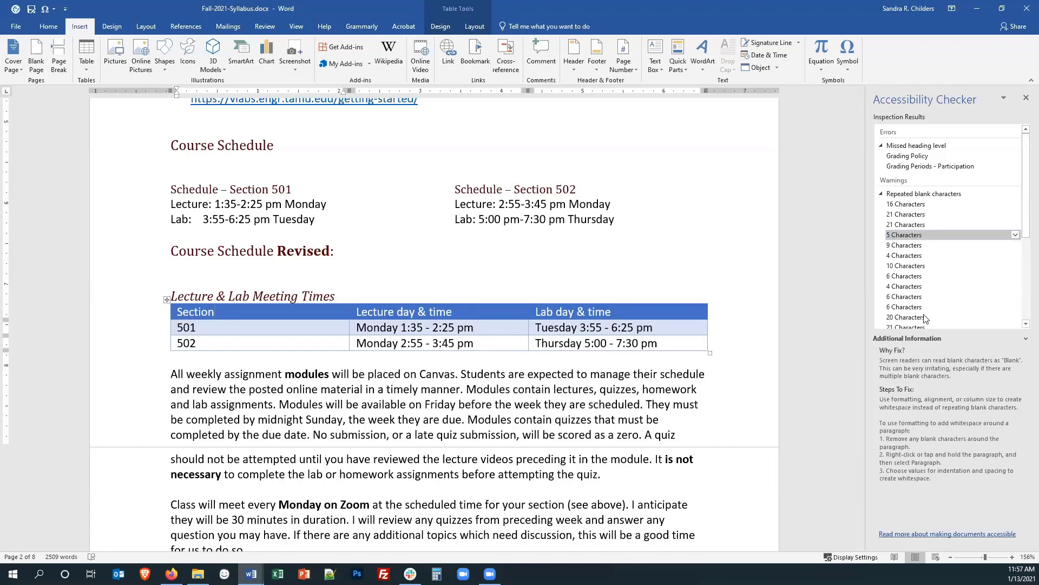
# Close the Accessibility Checker and copy the "ENGR ### Syllabus" title text at the start of the document.
pyautogui.click(1026, 98)
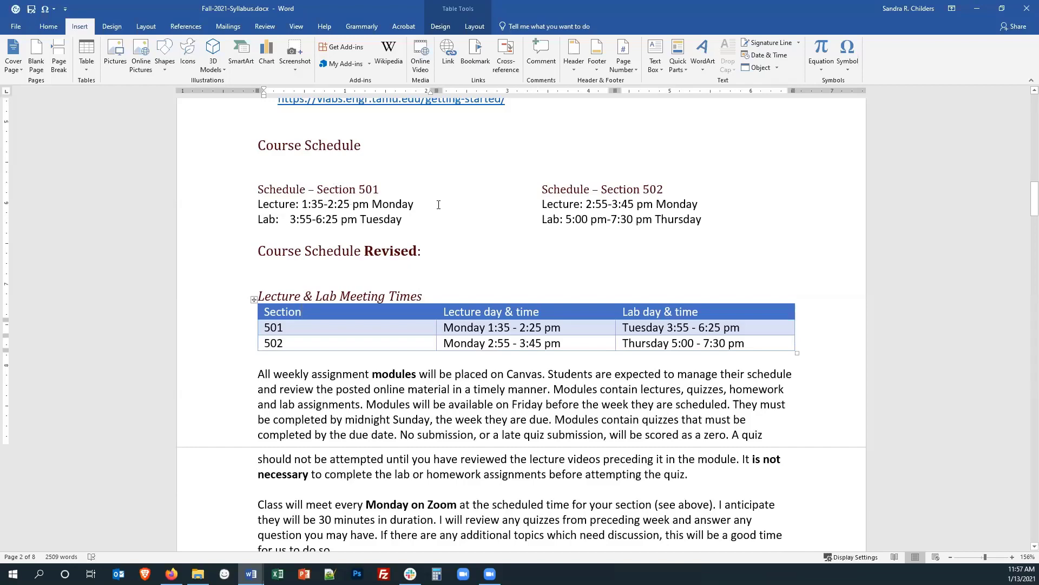
pyautogui.hotkey('ctrl', 'Home')
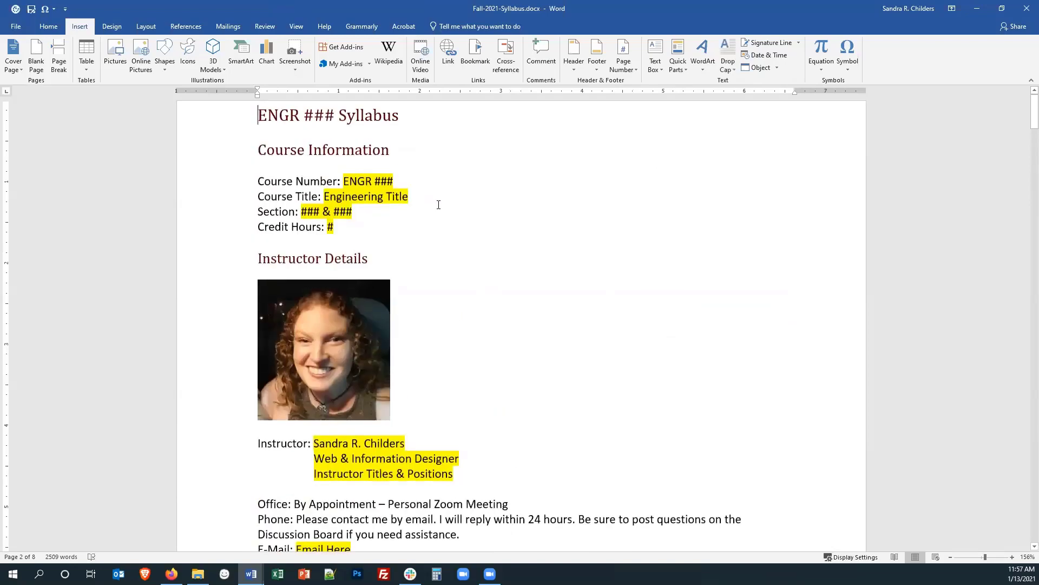
pyautogui.hotkey('shift', 'Down')
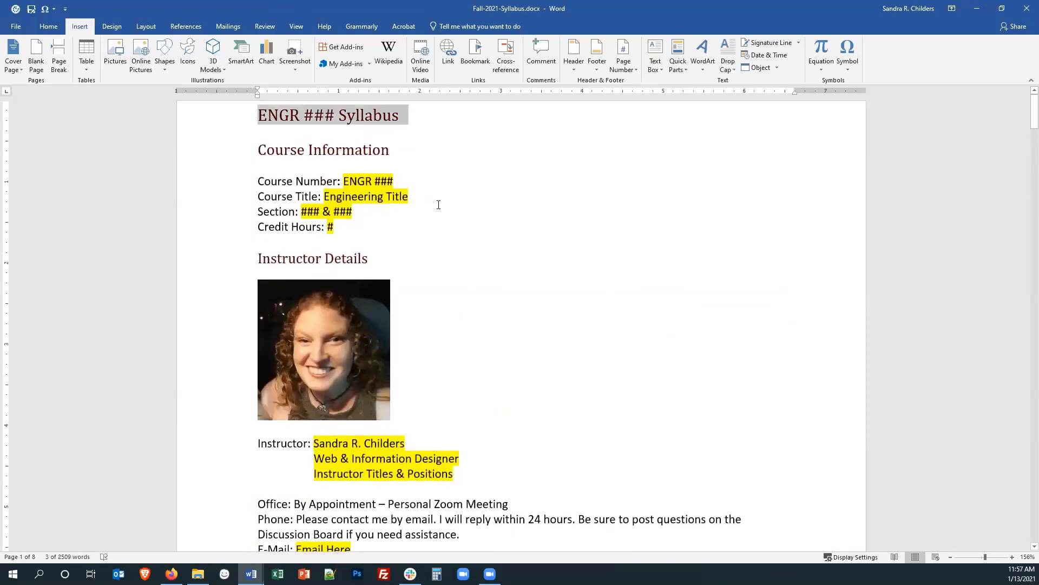
pyautogui.hotkey('shift', 'Left')
pyautogui.hotkey('ctrl', 'c')
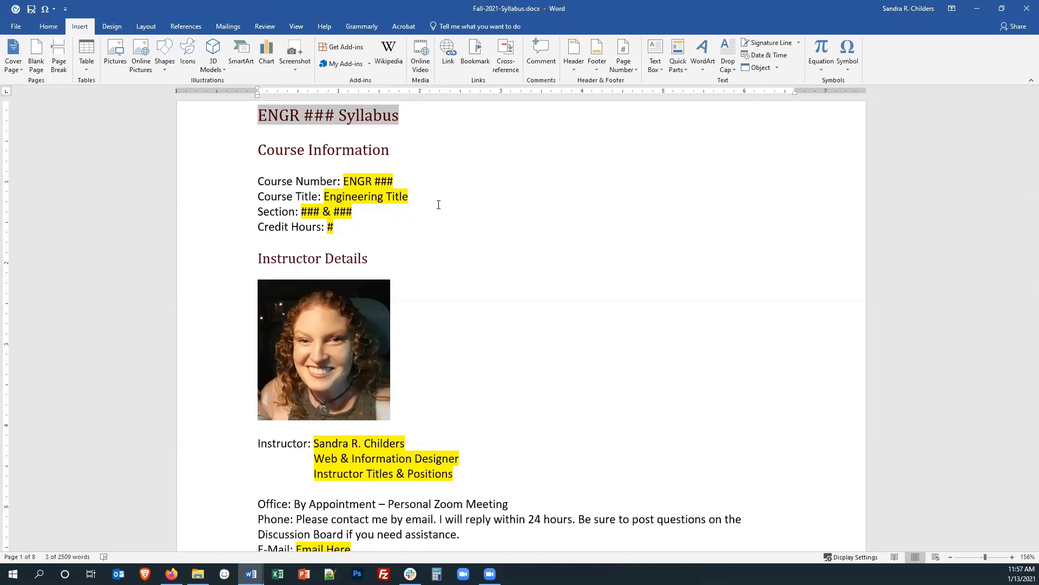
# Set the document's Title property to the copied text "ENGR ### Syllabus".
pyautogui.scroll(1, 233, 54)
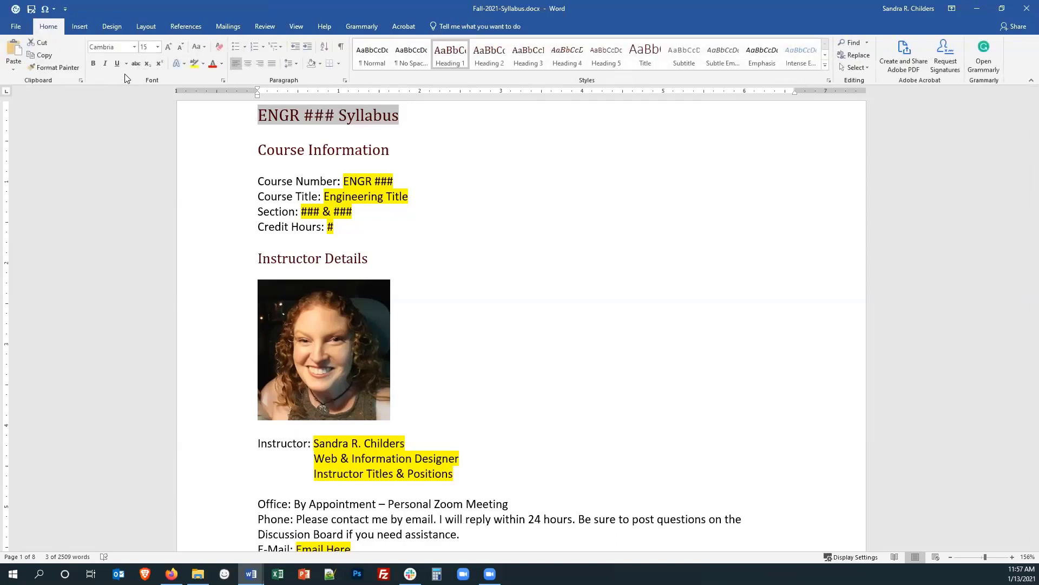
pyautogui.click(16, 27)
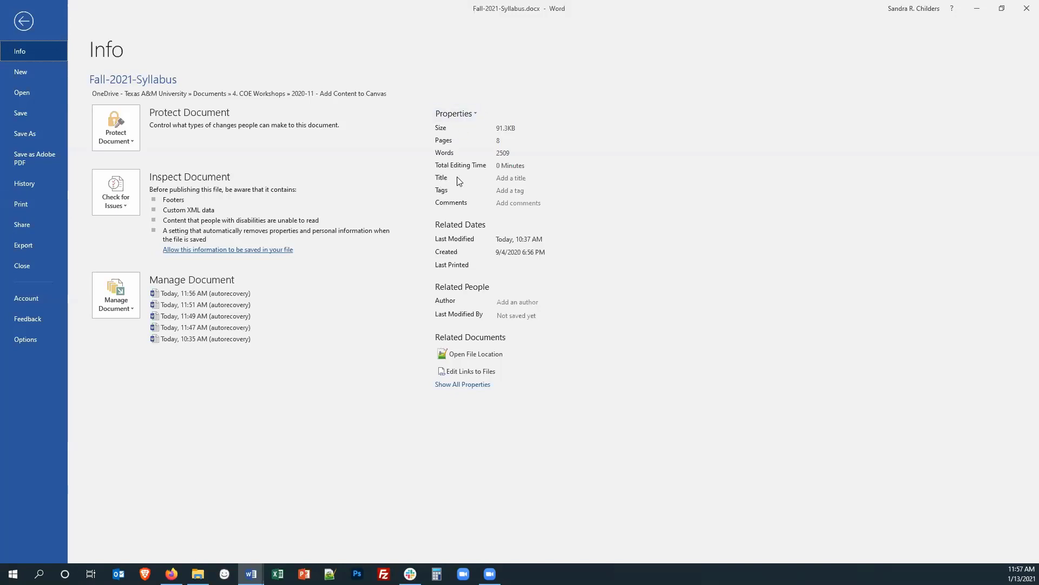
pyautogui.click(536, 177)
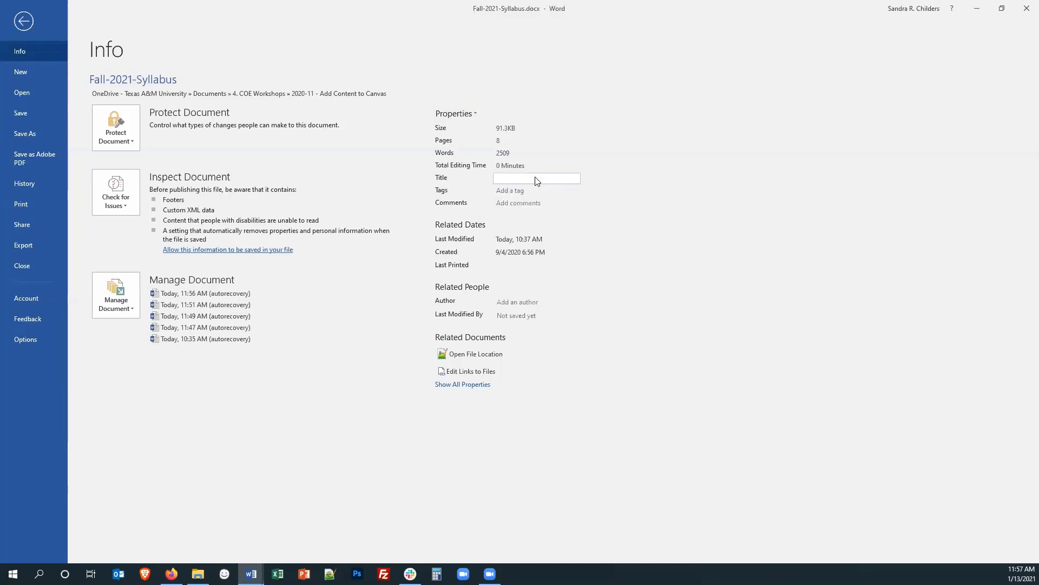
pyautogui.hotkey('ctrl', 'v')
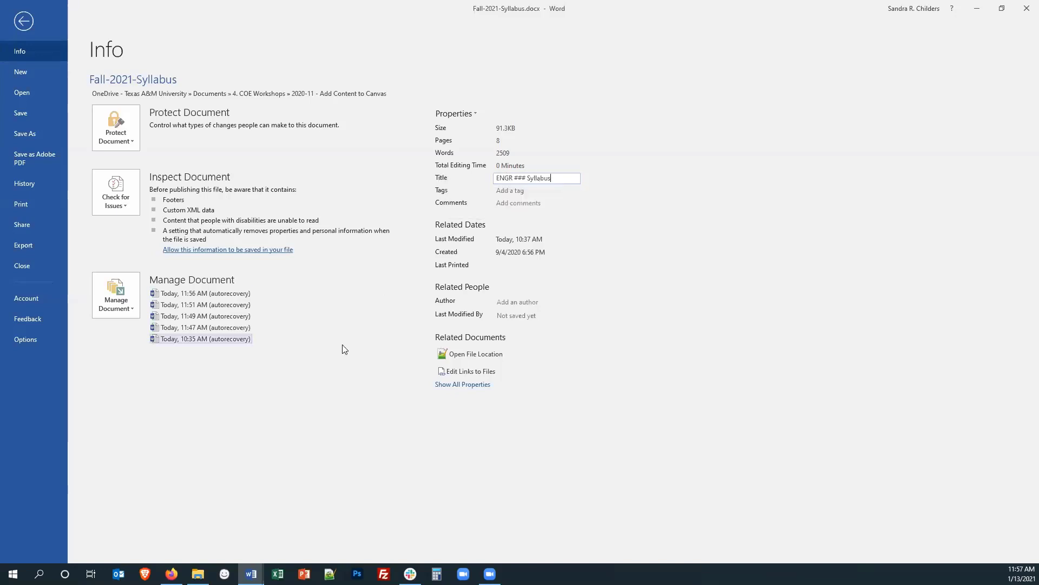
pyautogui.click(289, 429)
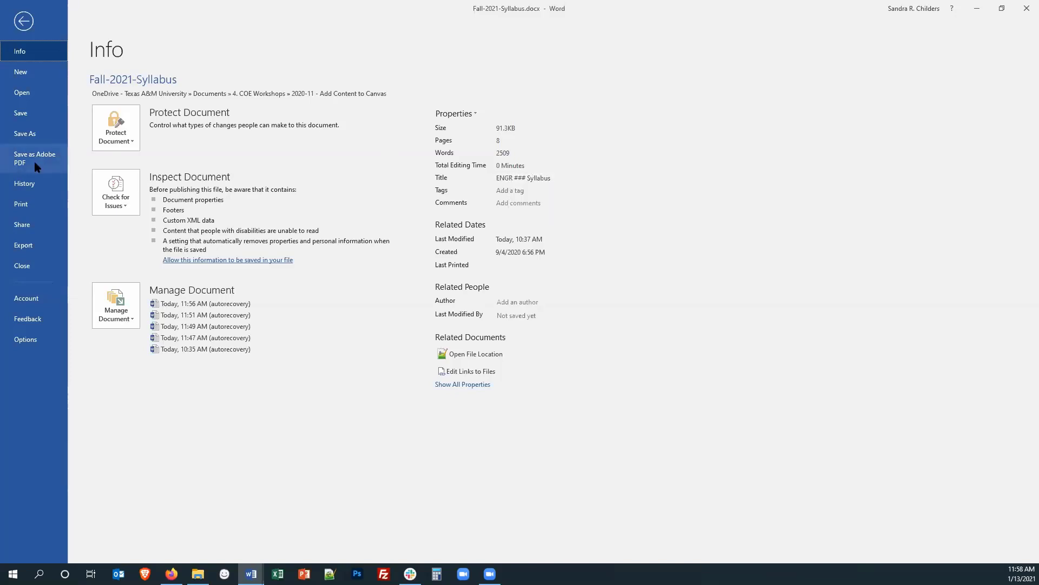
# Begin saving a copy of the syllabus in the "2020-11 - Add Content to Canvas" folder with PDF (*.pdf) as the file type.
pyautogui.click(52, 133)
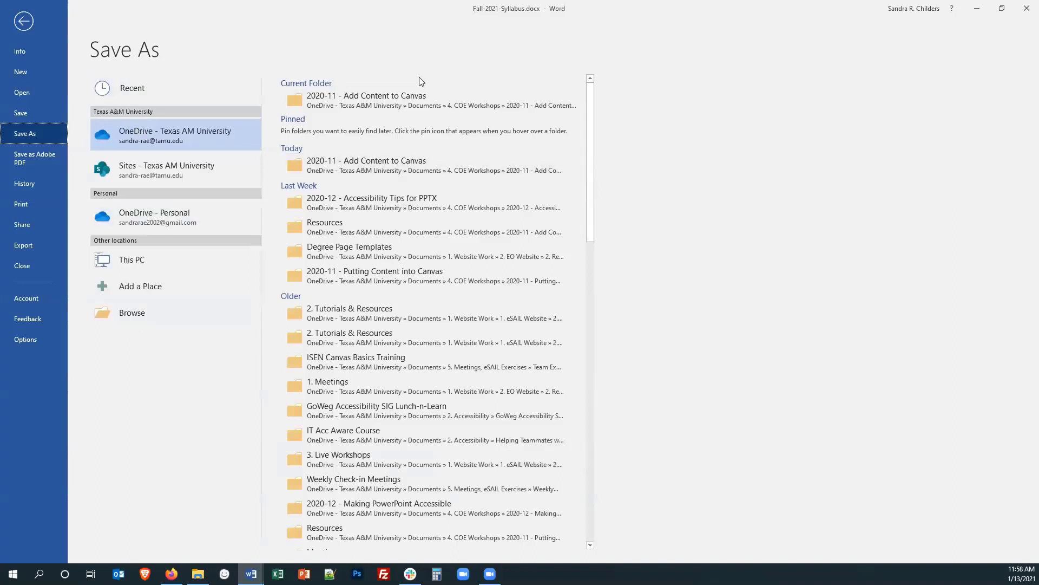
pyautogui.click(377, 97)
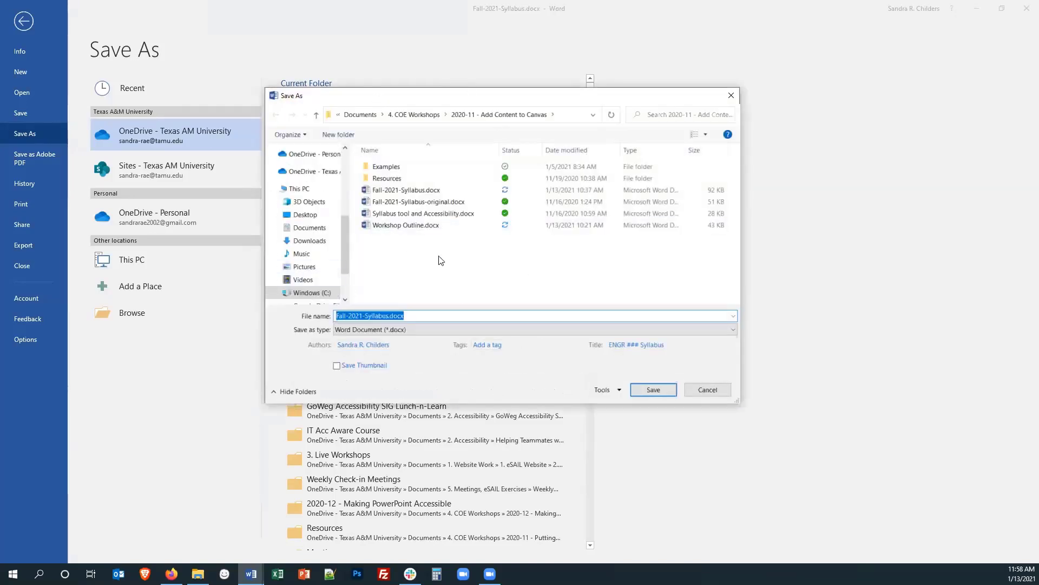
pyautogui.moveTo(482, 92); pyautogui.dragTo(476, 85)
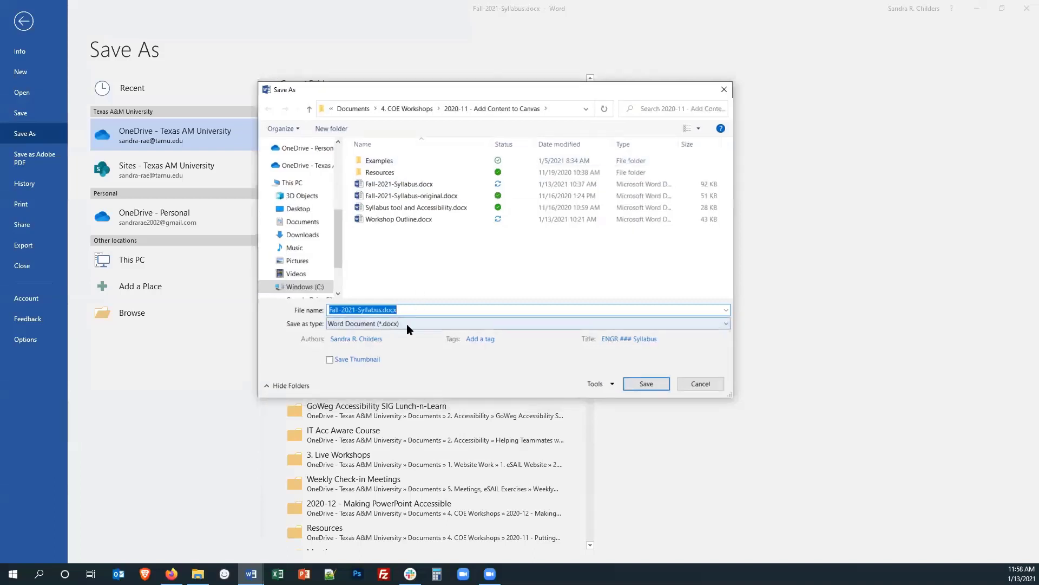
pyautogui.click(407, 324)
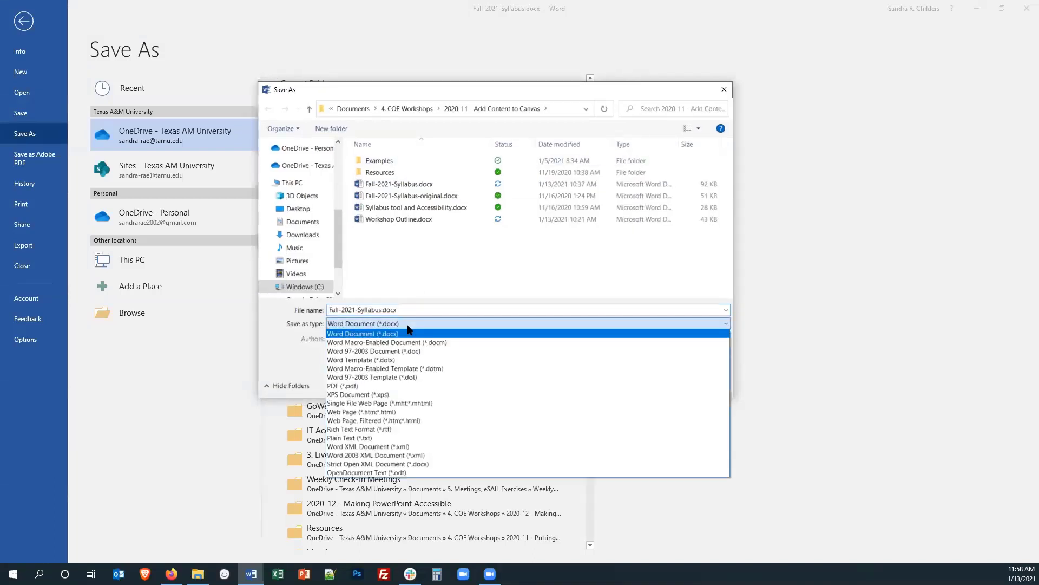
pyautogui.click(381, 386)
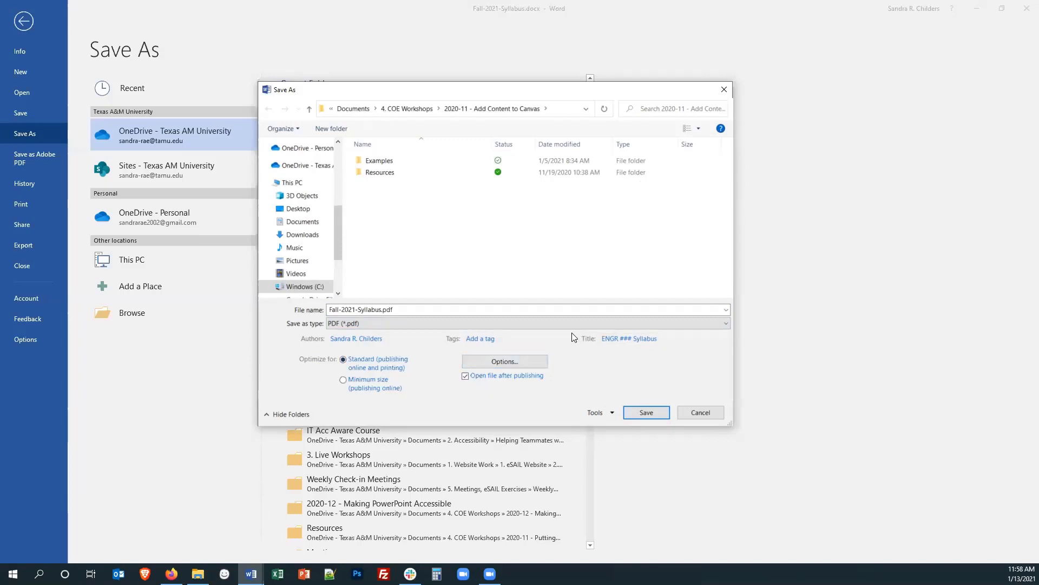
# Save Fall-2021-Syllabus.pdf with heading bookmarks, document properties and document structure tags for accessibility included in the PDF options.
pyautogui.click(617, 339)
pyautogui.click(503, 362)
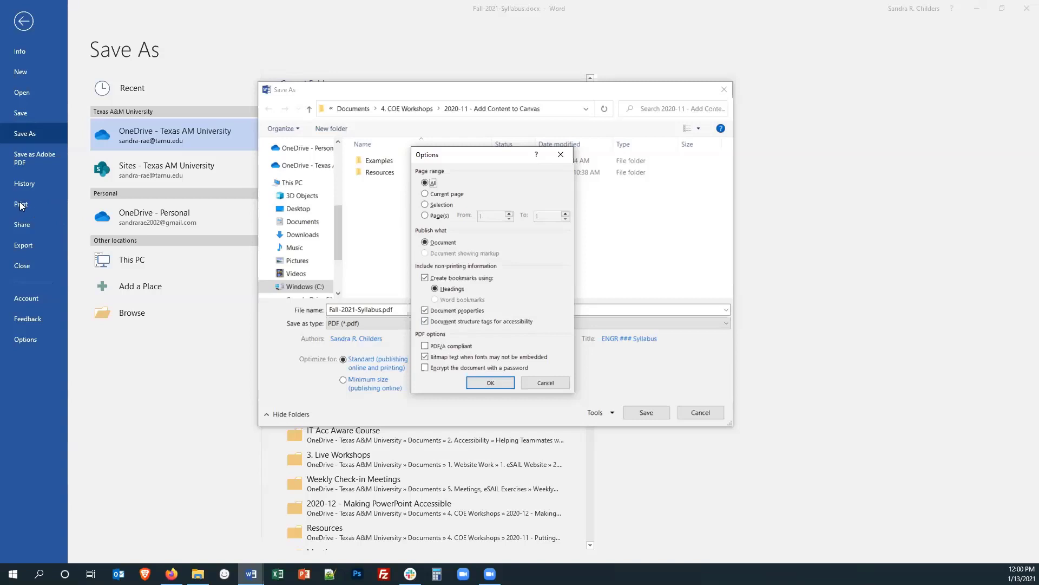
pyautogui.click(489, 383)
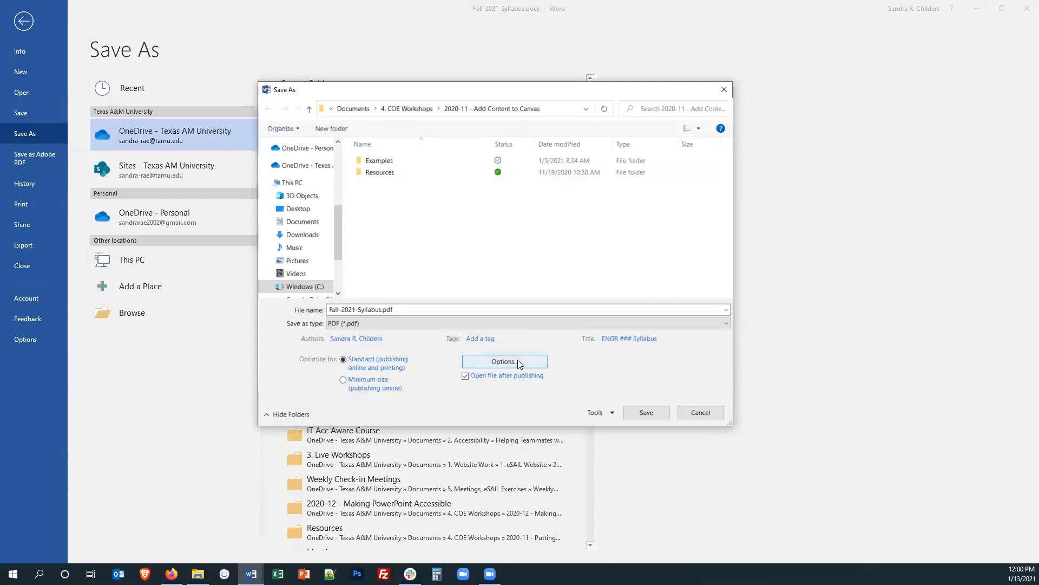
pyautogui.click(647, 413)
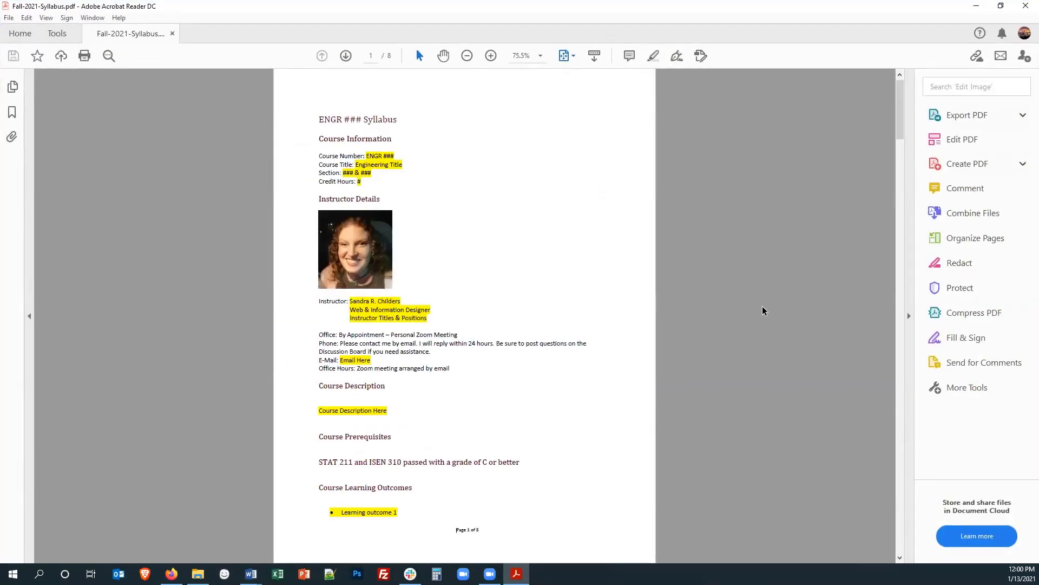
# Look through the pages of the exported syllabus PDF in Adobe Acrobat Reader, return to its first page and close it.
pyautogui.scroll(-20, 763, 310)
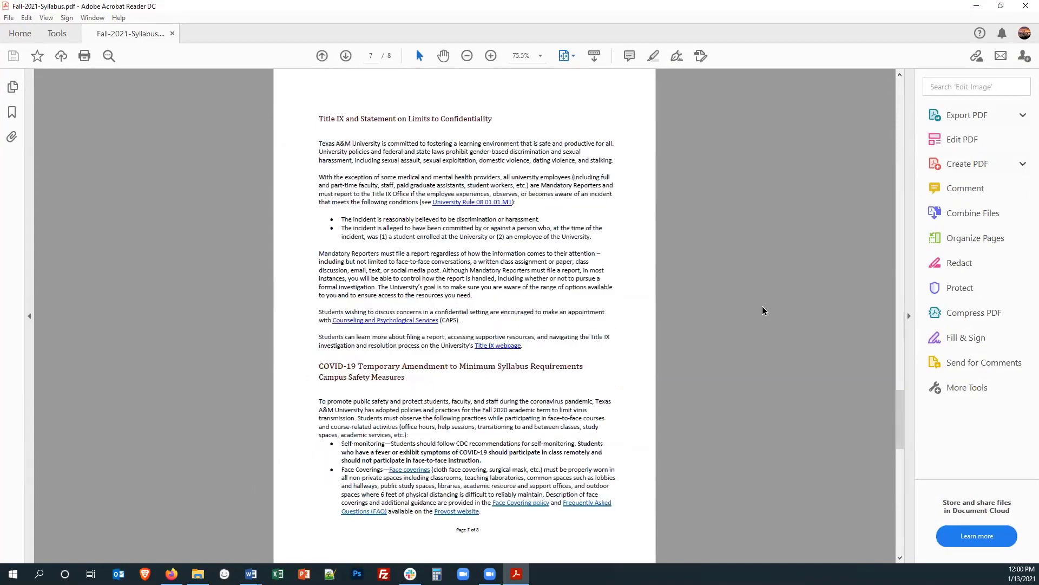
pyautogui.scroll(20, 763, 310)
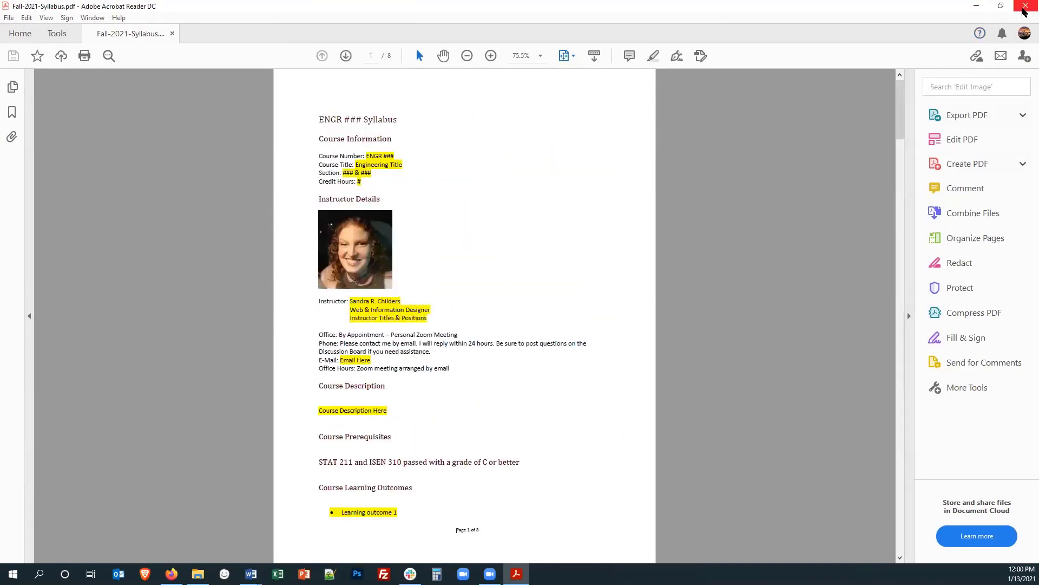
pyautogui.click(1024, 11)
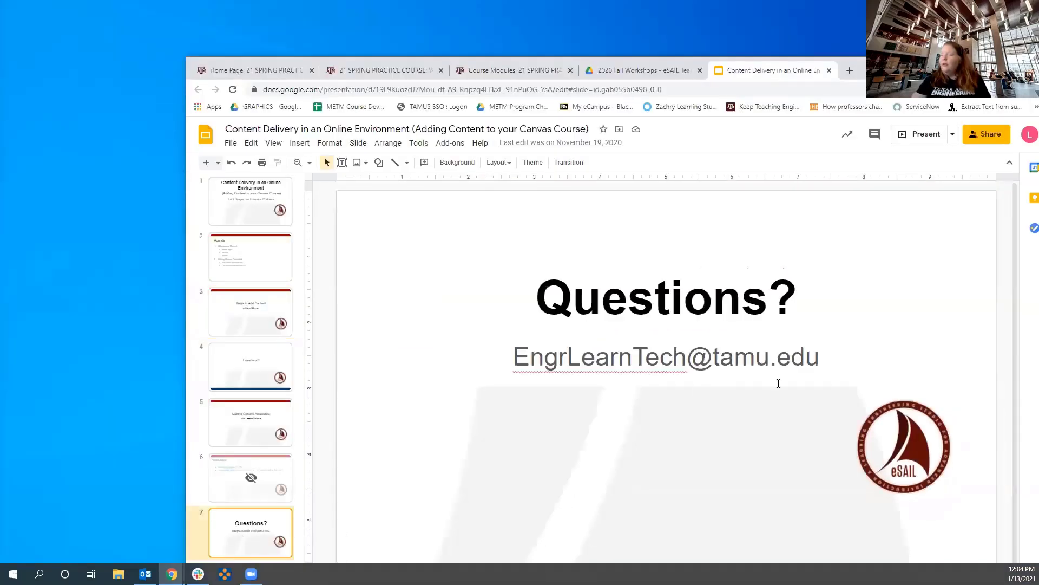
# In the Google Slides presentation, highlight the contact e-mail line on the "Questions?" slide.
pyautogui.tripleClick(779, 384)
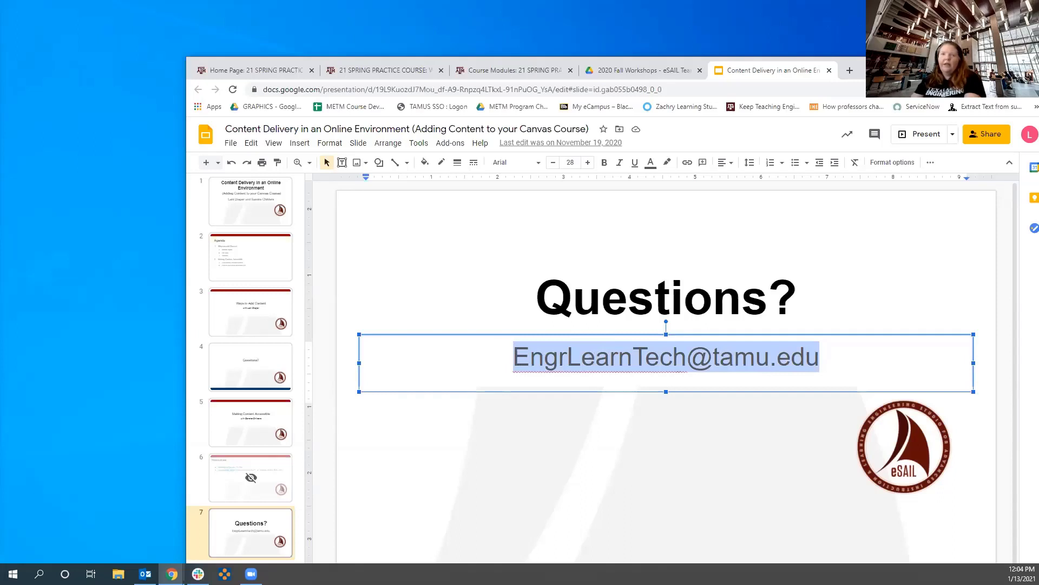